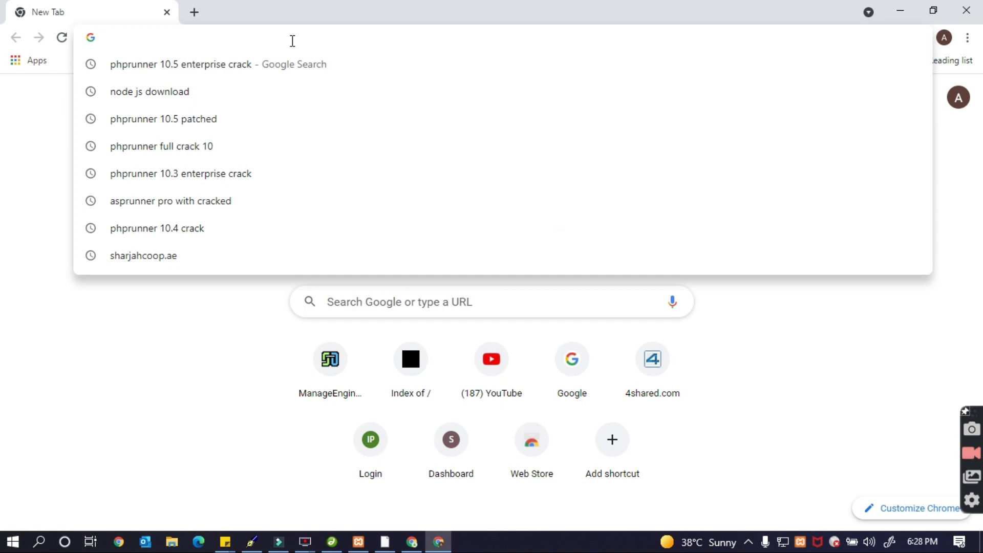
Step: Search Google for 'wordpress' from the Chrome address bar using the autocompletion
{"action": "type", "text": "i"}
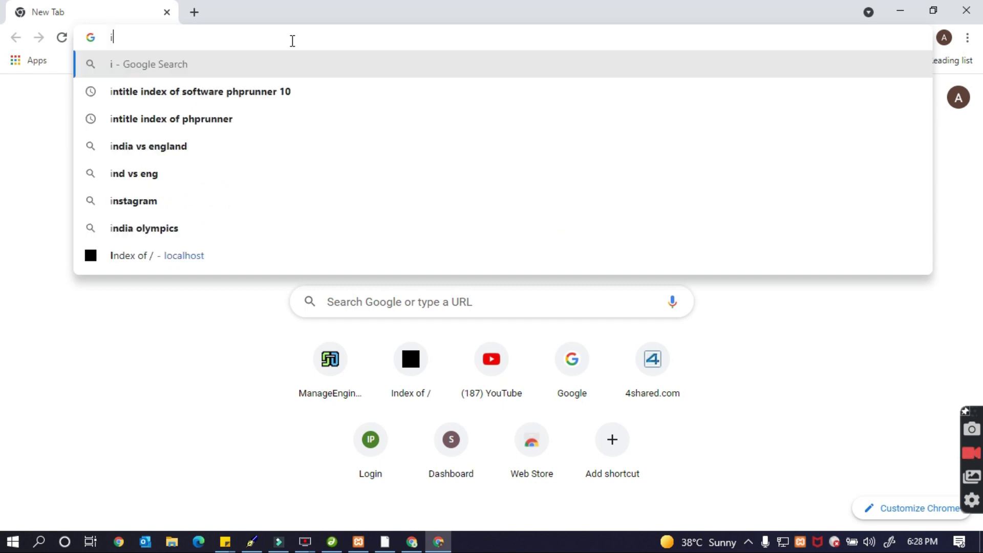
{"action": "key", "text": "Escape"}
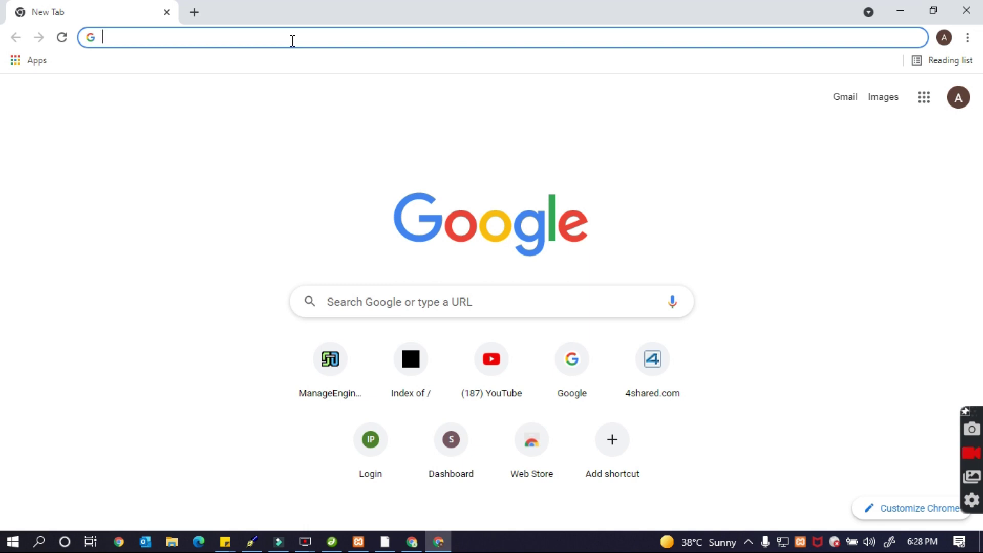
{"action": "type", "text": "wor"}
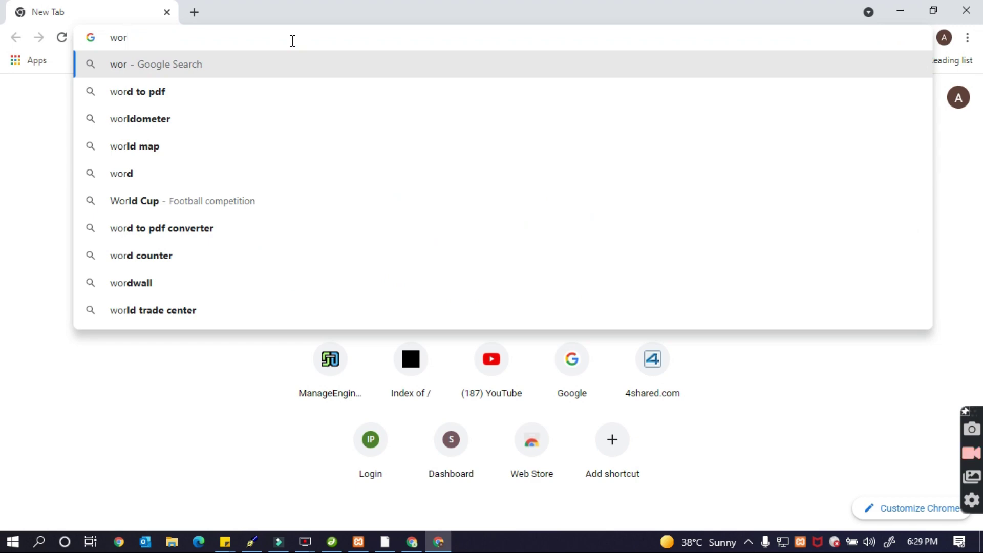
{"action": "type", "text": "dpress"}
{"action": "key", "text": "Return"}
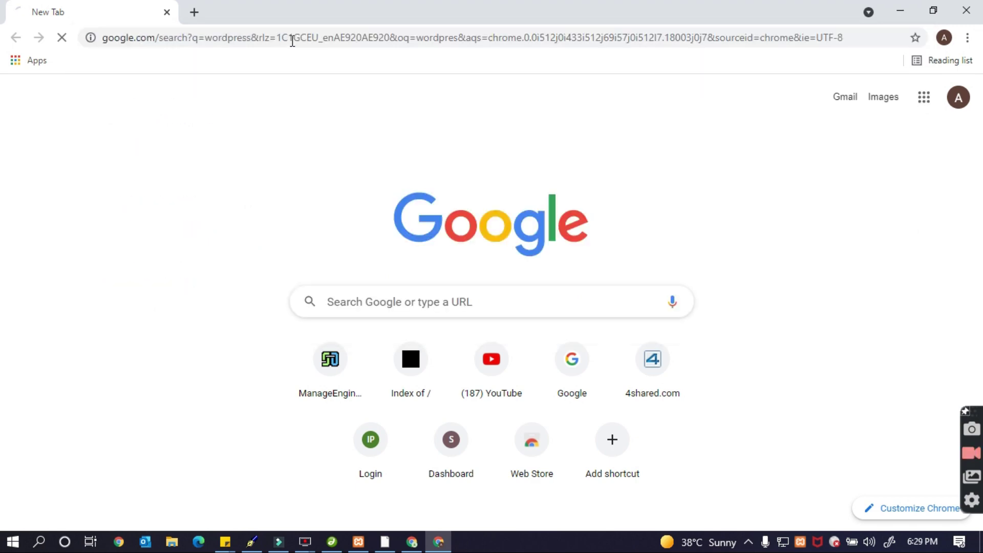
Step: Open the Download | WordPress.org result from the Google search results
{"action": "scroll", "coordinate": [230, 320], "scroll_direction": "down", "scroll_amount": 2}
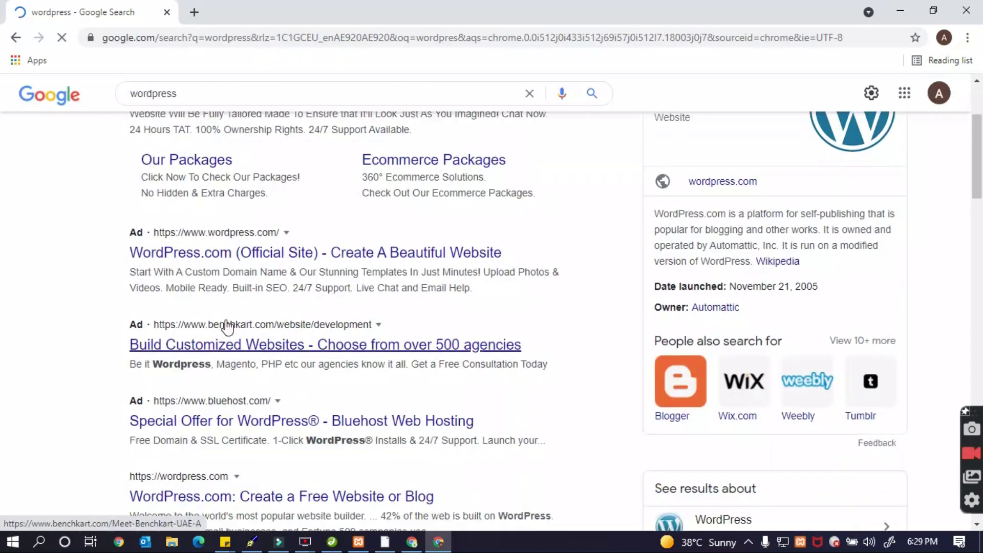
{"action": "scroll", "coordinate": [228, 326], "scroll_direction": "down", "scroll_amount": 15}
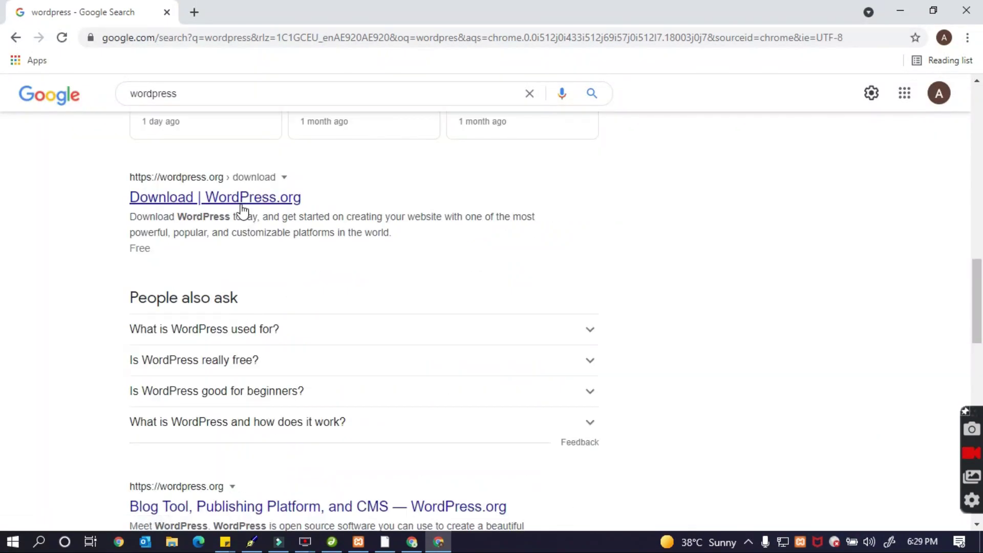
{"action": "left_click", "coordinate": [242, 205]}
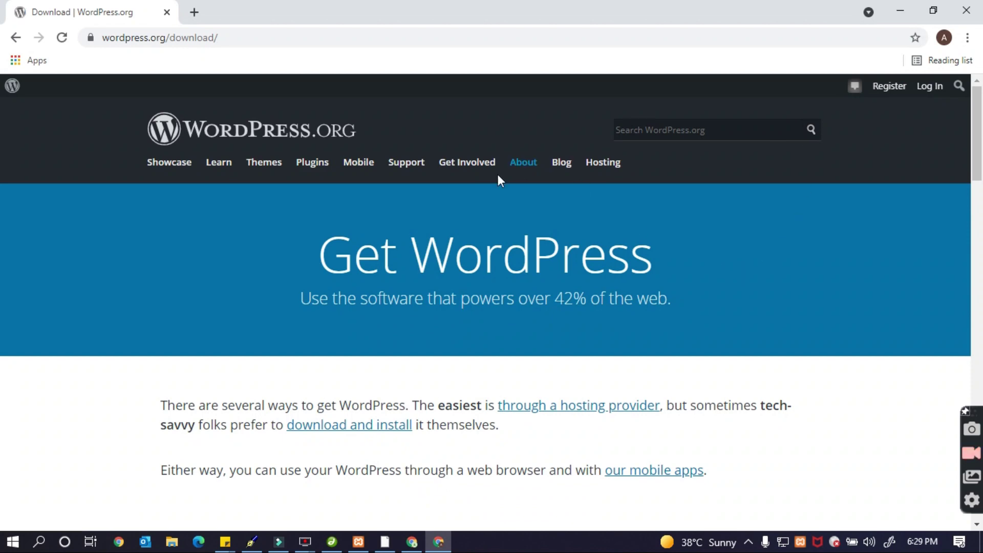
Step: Return to the Get WordPress download page via the WordPress.org home page
{"action": "mouse_move", "coordinate": [445, 181]}
{"action": "scroll", "coordinate": [465, 179], "scroll_direction": "down", "scroll_amount": 5}
{"action": "scroll", "coordinate": [465, 179], "scroll_direction": "up", "scroll_amount": 5}
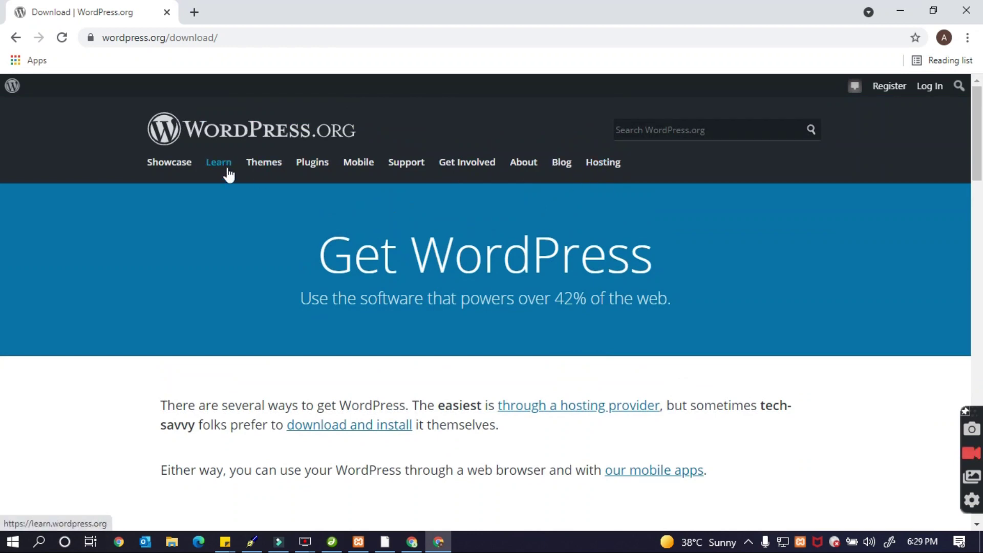
{"action": "left_click", "coordinate": [234, 133]}
{"action": "left_click", "coordinate": [783, 141]}
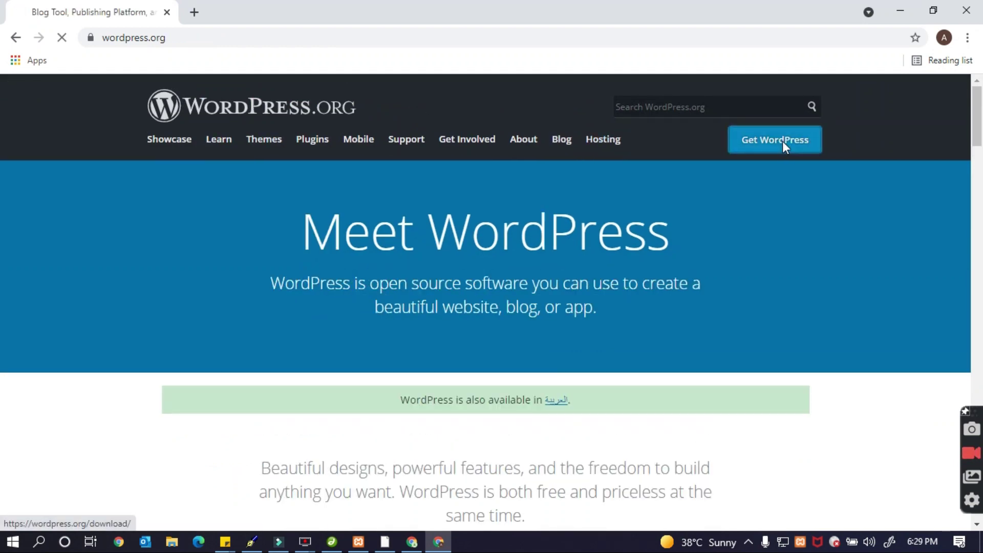
{"action": "scroll", "coordinate": [491, 289], "scroll_direction": "down", "scroll_amount": 4}
{"action": "scroll", "coordinate": [493, 290], "scroll_direction": "down", "scroll_amount": 1}
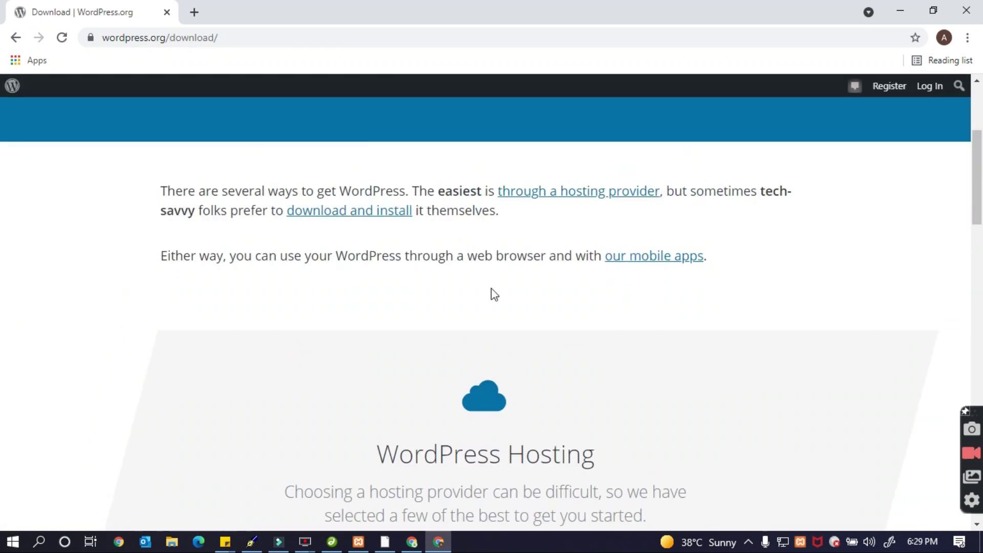
{"action": "scroll", "coordinate": [491, 292], "scroll_direction": "up", "scroll_amount": 2}
Step: Download WordPress 5.8 as wordpress-5.8.zip, dismiss the Hooray popup, and check the download's menu
{"action": "left_click", "coordinate": [379, 282]}
{"action": "left_click", "coordinate": [487, 212]}
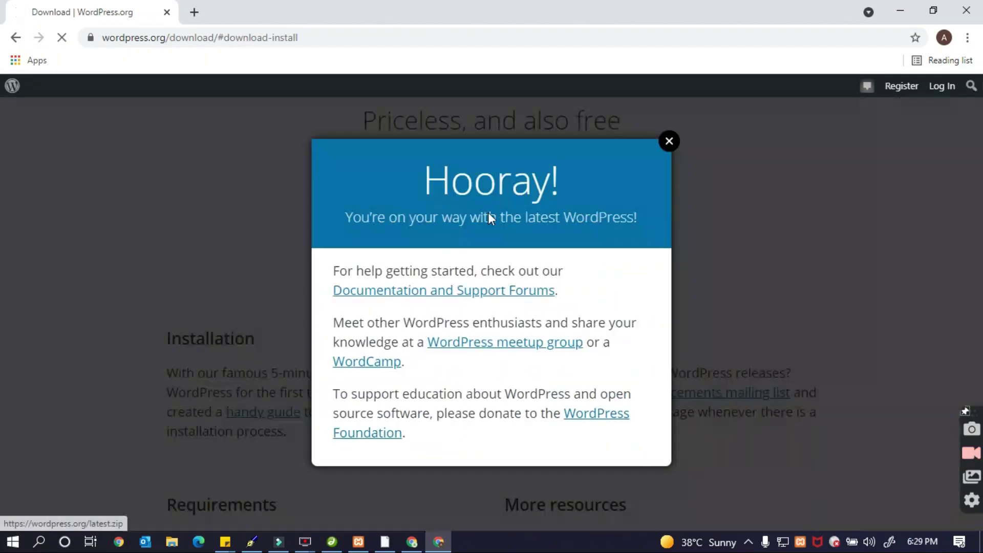
{"action": "left_click", "coordinate": [667, 120]}
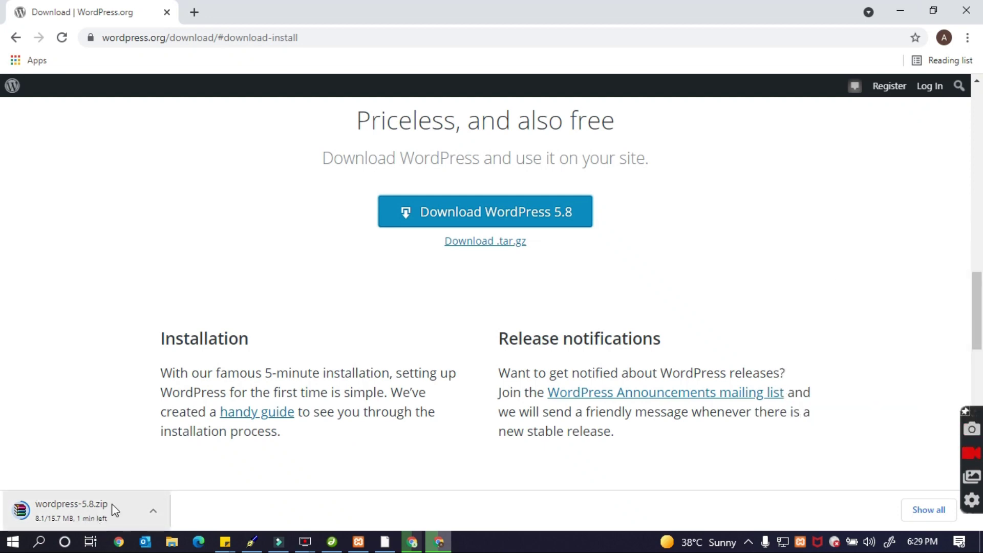
{"action": "left_click", "coordinate": [153, 510]}
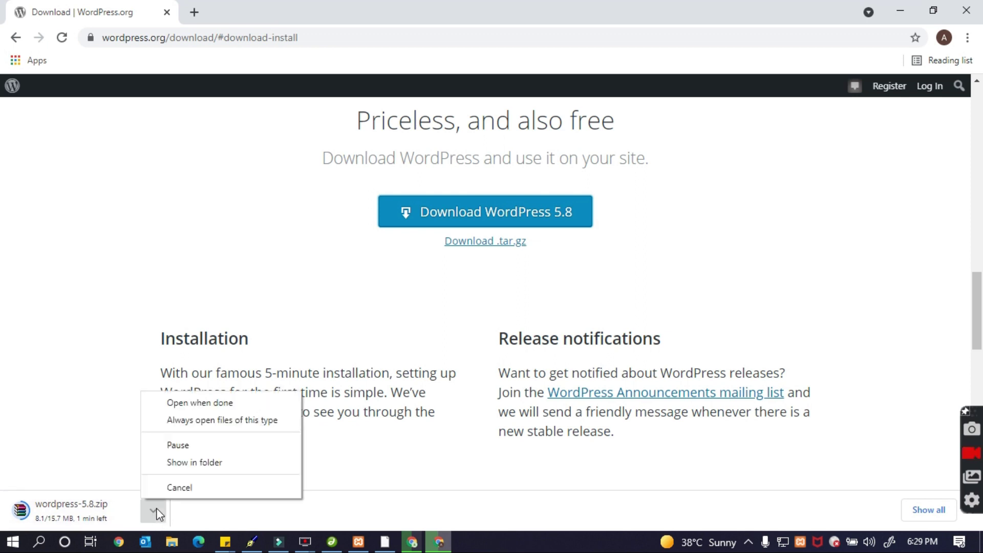
{"action": "left_click", "coordinate": [373, 517]}
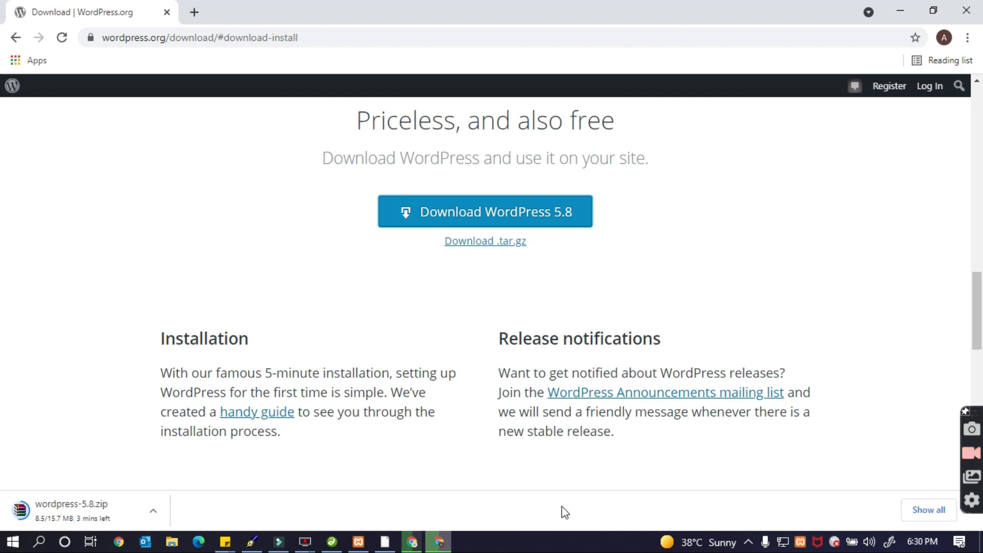
Step: Connect to the TP-Link_FE14 Wi-Fi network and confirm the connection in the network flyout
{"action": "left_click", "coordinate": [783, 544]}
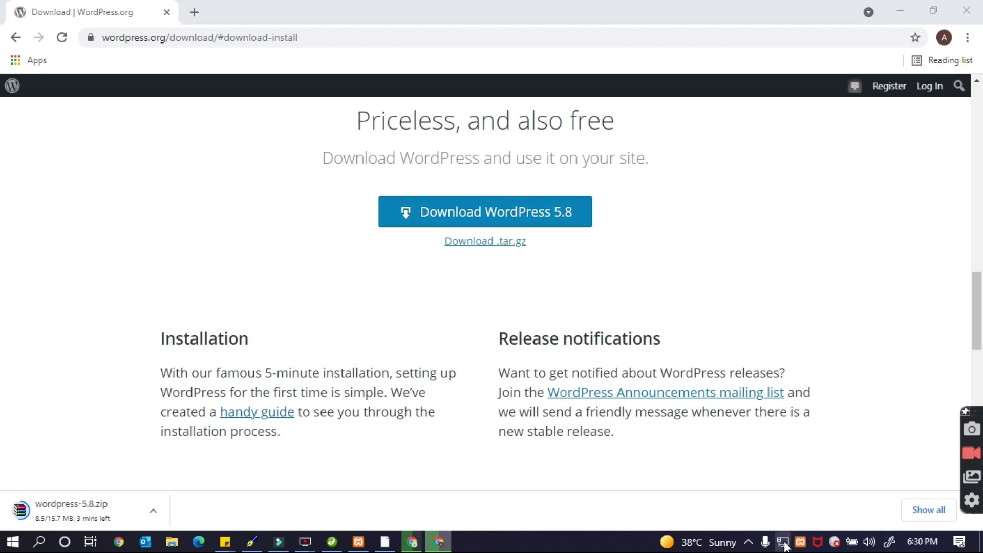
{"action": "left_click", "coordinate": [812, 207]}
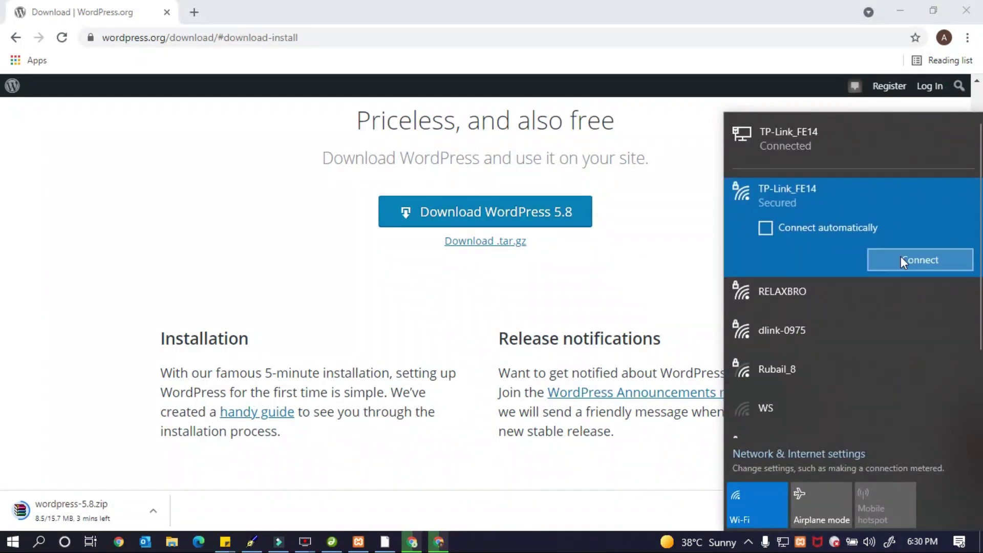
{"action": "left_click", "coordinate": [901, 261]}
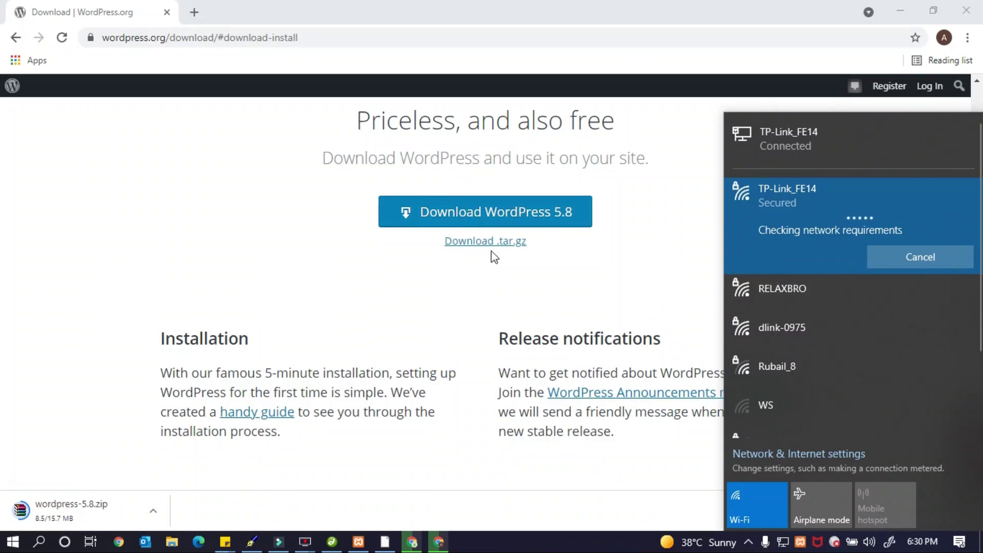
{"action": "left_click", "coordinate": [513, 310]}
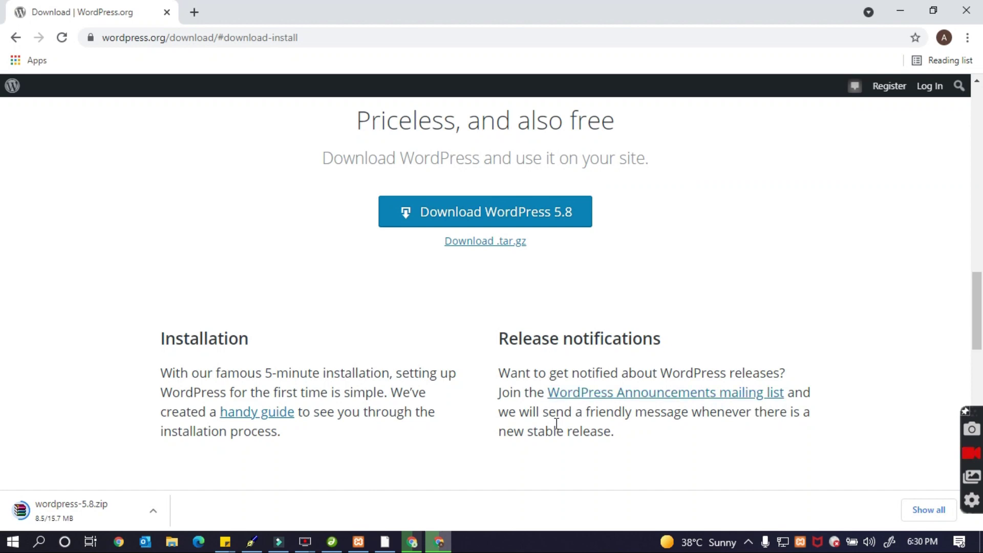
{"action": "left_click", "coordinate": [782, 541]}
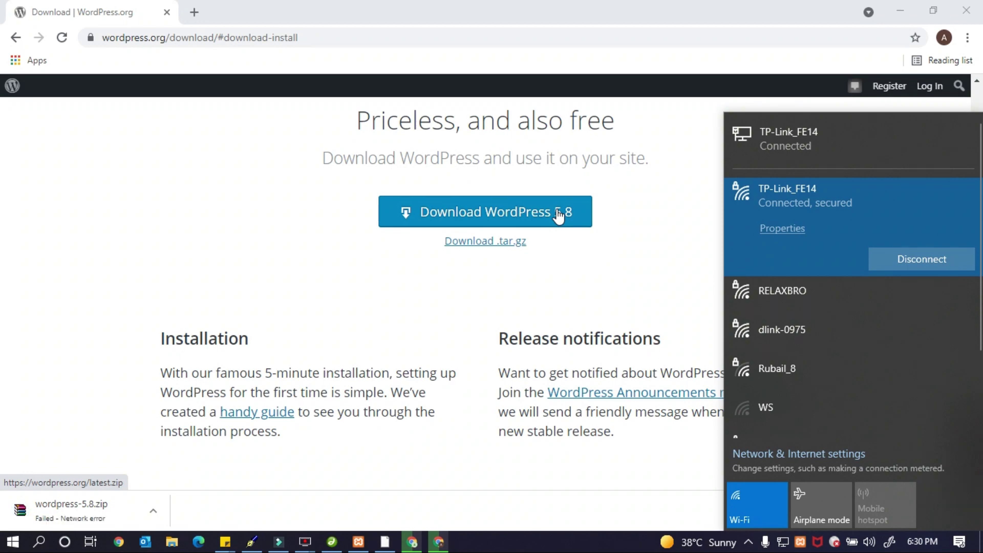
{"action": "left_click", "coordinate": [153, 510]}
Step: Resume the failed wordpress-5.8.zip download and open the finished archive from the download bar
{"action": "left_click", "coordinate": [187, 450]}
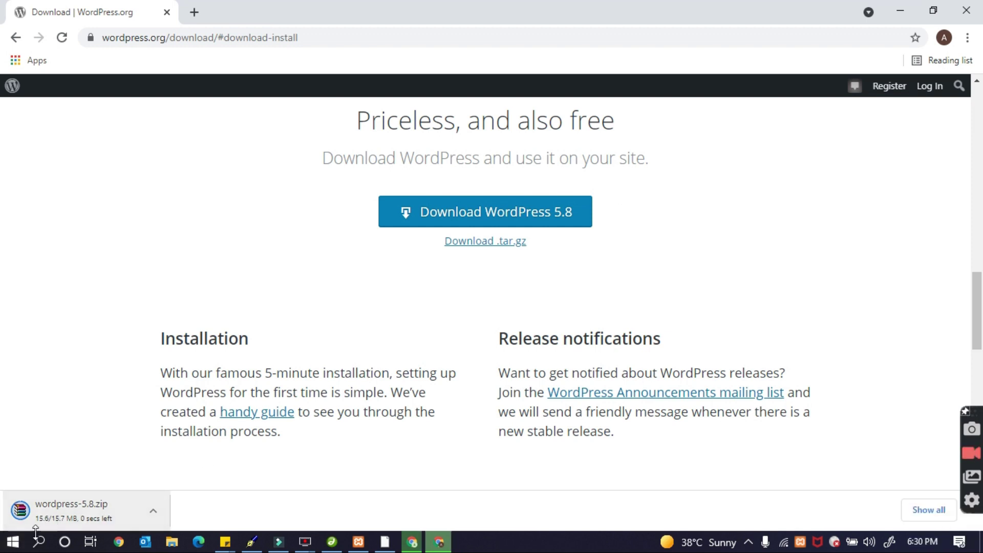
{"action": "left_click", "coordinate": [79, 508]}
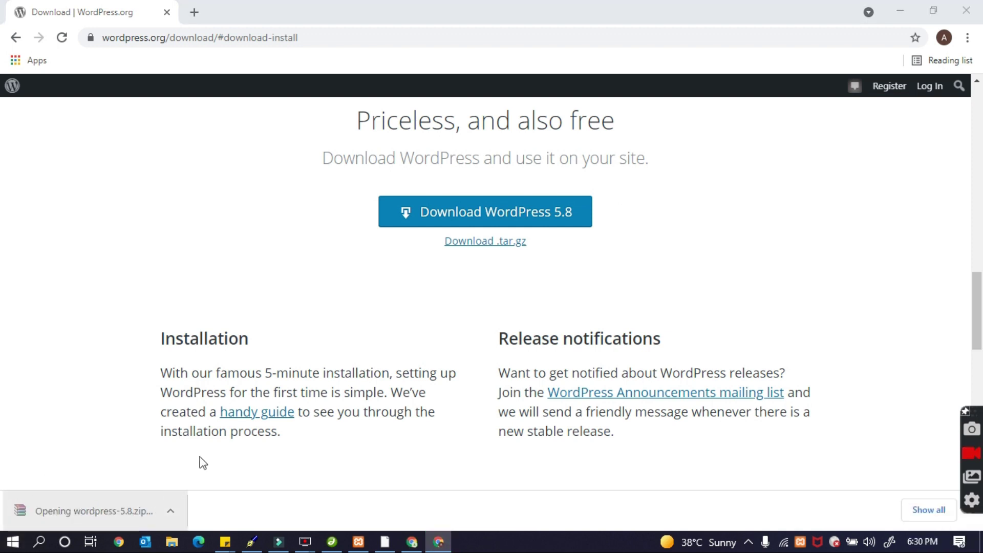
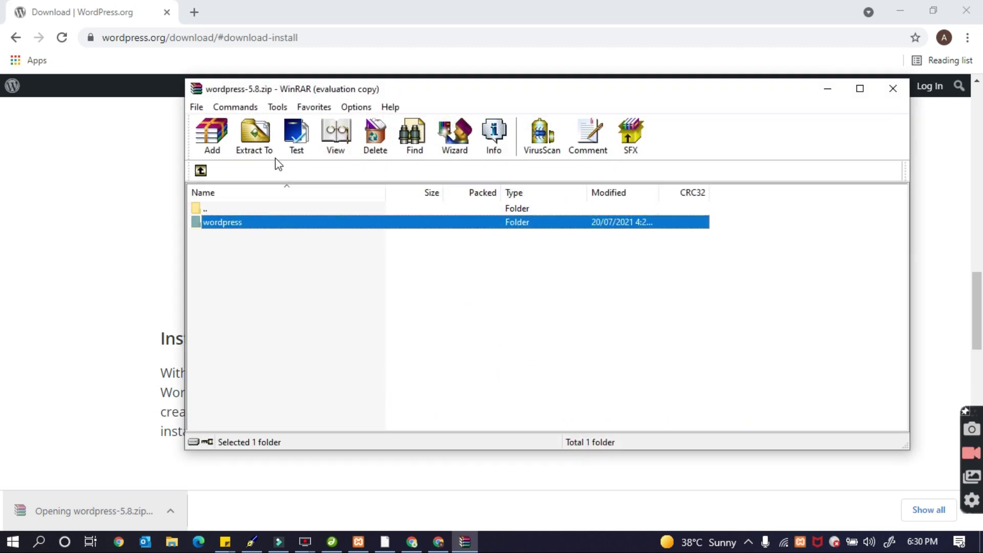
Step: Extract the wordpress folder from wordpress-5.8.zip into C:\xampp\htdocs
{"action": "left_click", "coordinate": [604, 277]}
{"action": "left_click", "coordinate": [254, 135]}
{"action": "double_click", "coordinate": [430, 266]}
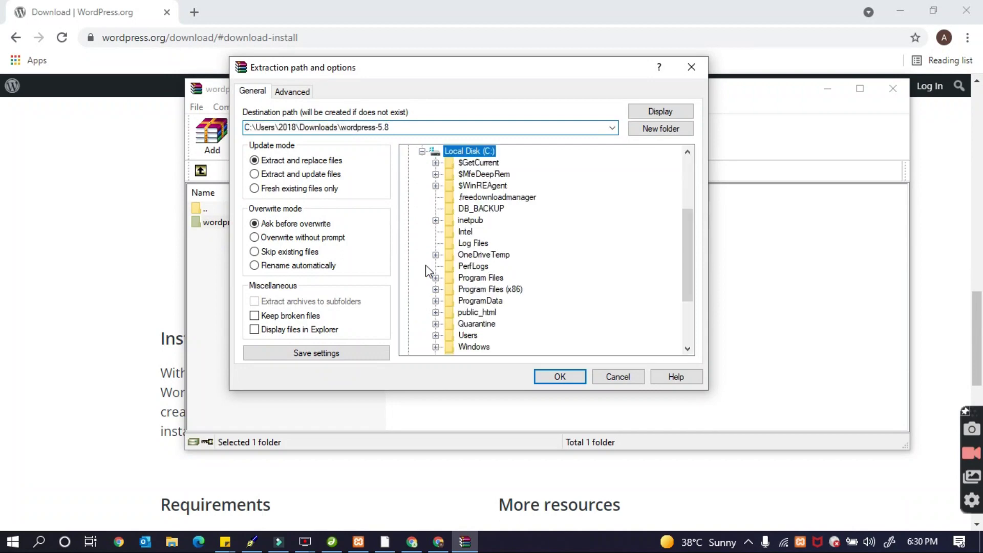
{"action": "scroll", "coordinate": [475, 317], "scroll_direction": "down", "scroll_amount": 2}
{"action": "left_click", "coordinate": [449, 302]}
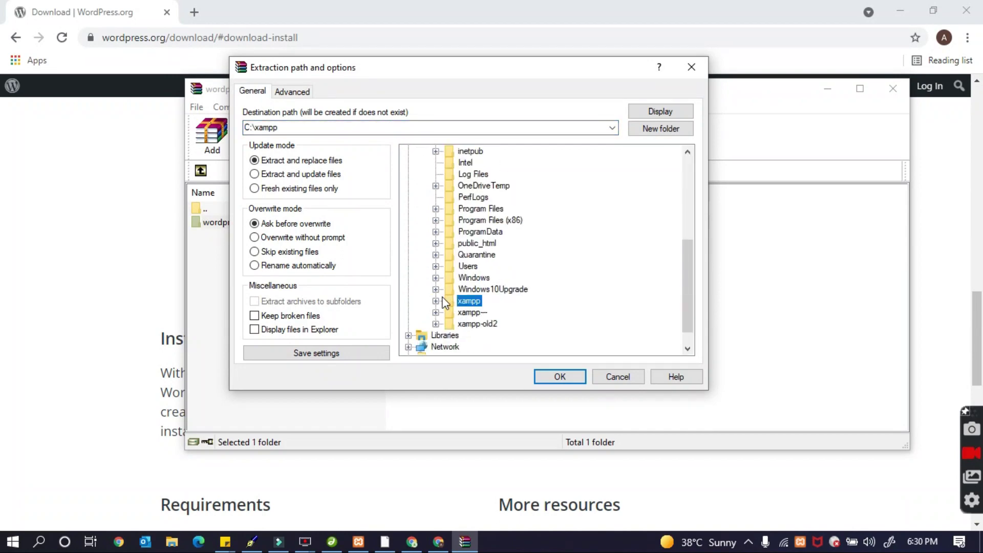
{"action": "left_click", "coordinate": [436, 301]}
{"action": "left_click", "coordinate": [449, 221]}
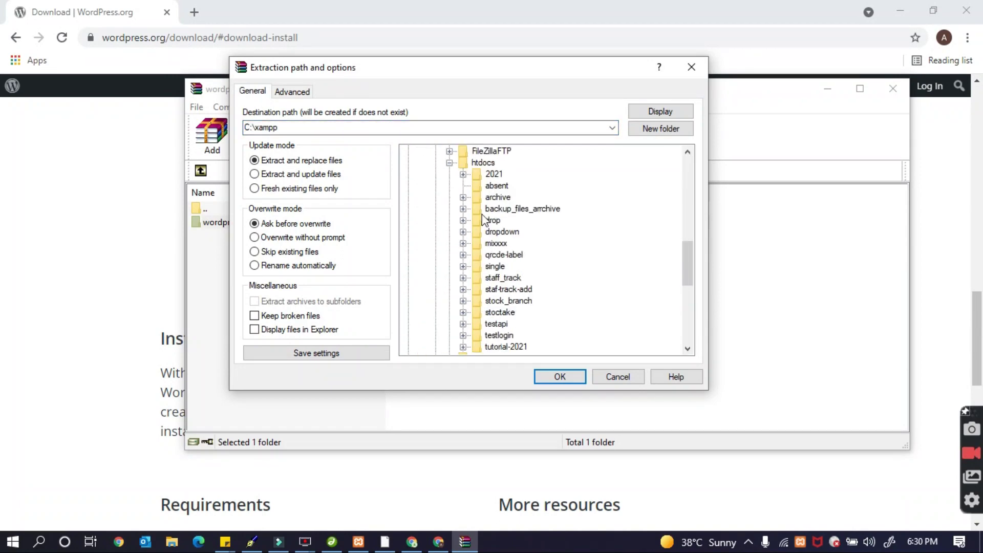
{"action": "left_click", "coordinate": [489, 175]}
{"action": "left_click", "coordinate": [482, 162]}
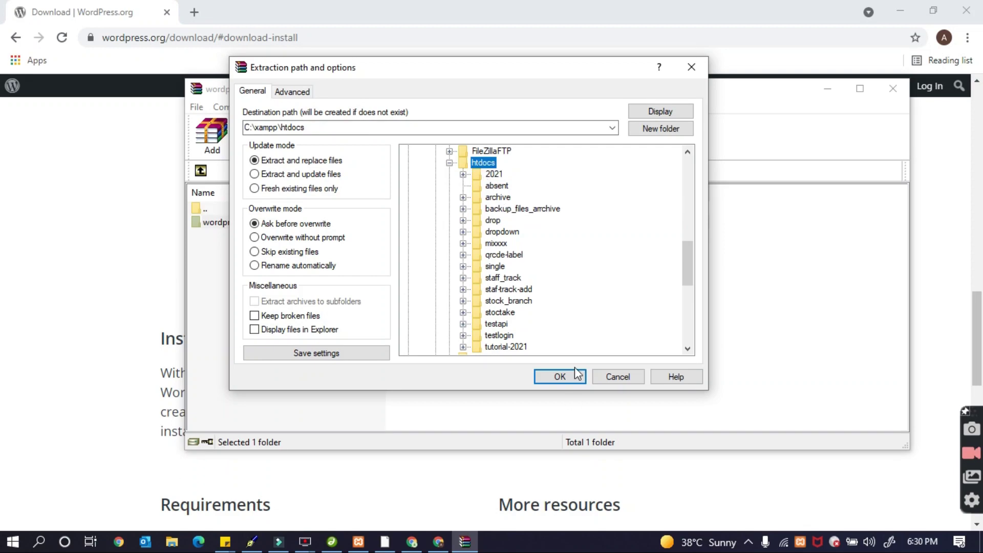
{"action": "left_click", "coordinate": [560, 377]}
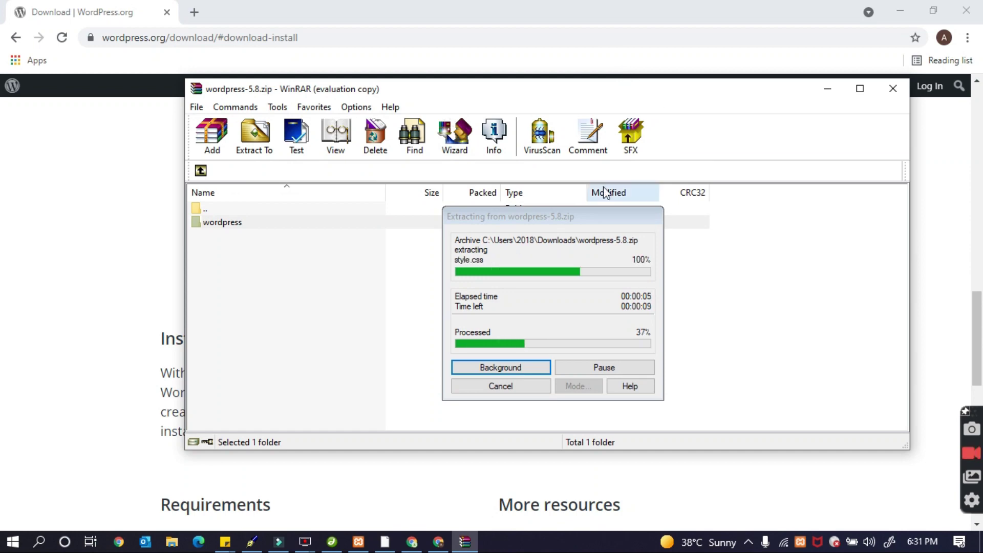
{"action": "left_click_drag", "start_coordinate": [564, 216], "coordinate": [535, 115]}
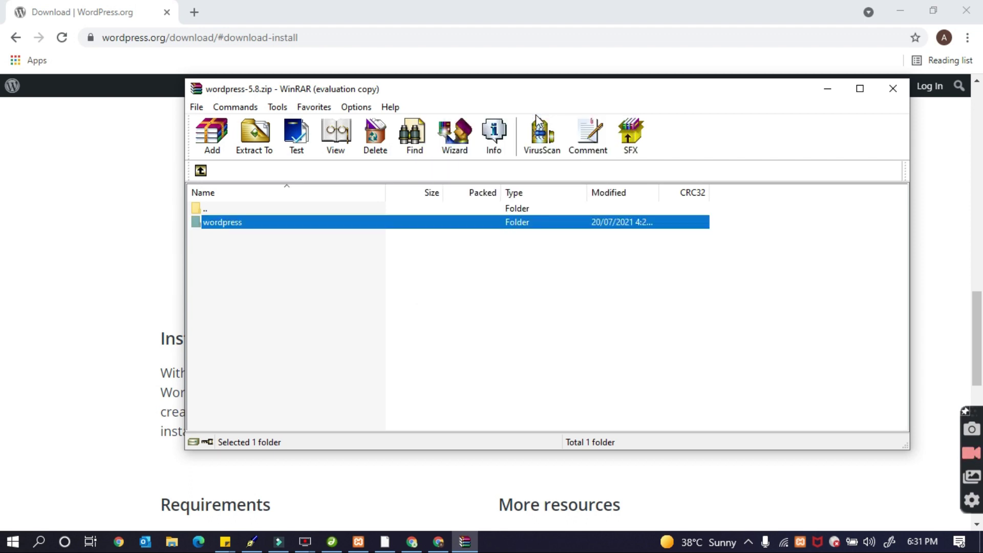
Step: Close WinRAR and load localhost/phpmyadmin in the browser
{"action": "left_click", "coordinate": [897, 92]}
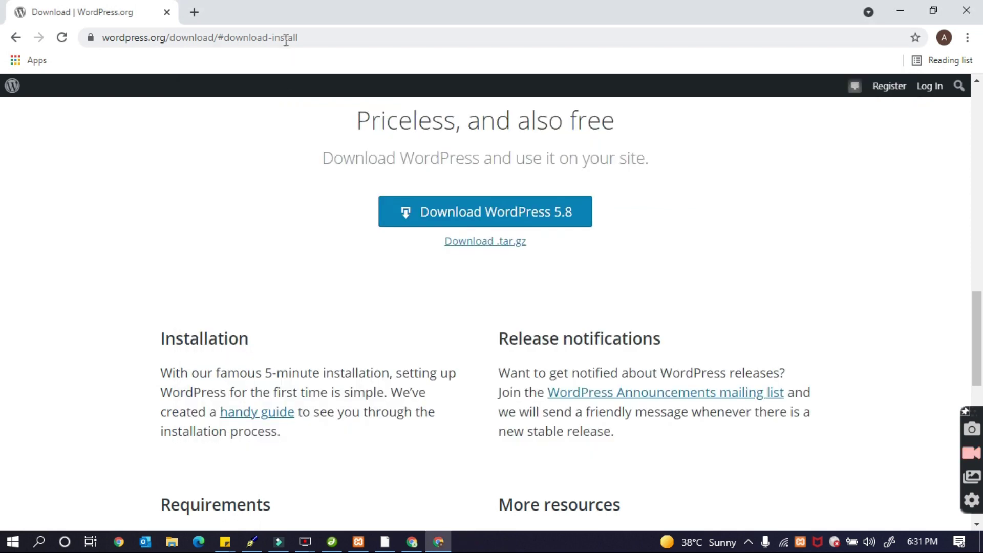
{"action": "left_click", "coordinate": [287, 41]}
{"action": "type", "text": "lo"}
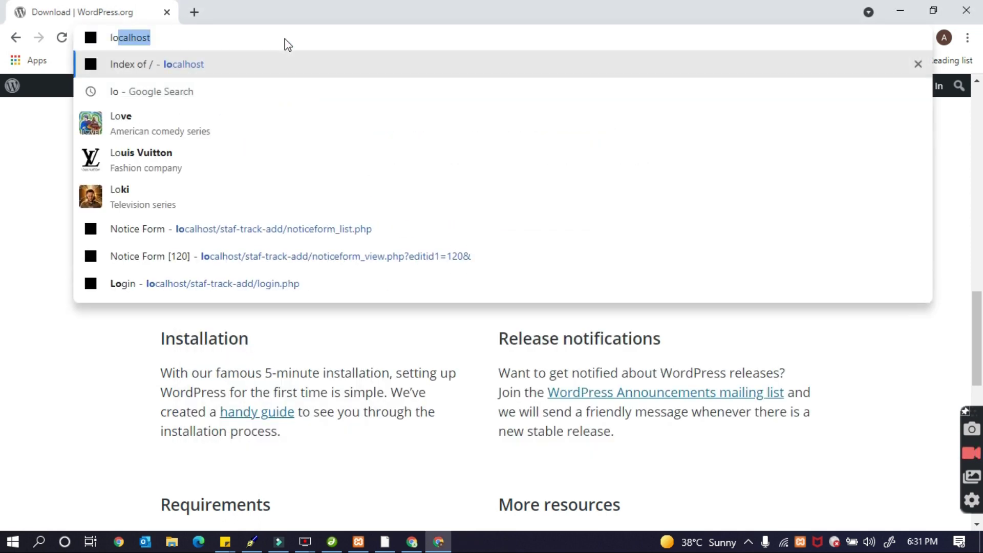
{"action": "type", "text": "calhost/php"}
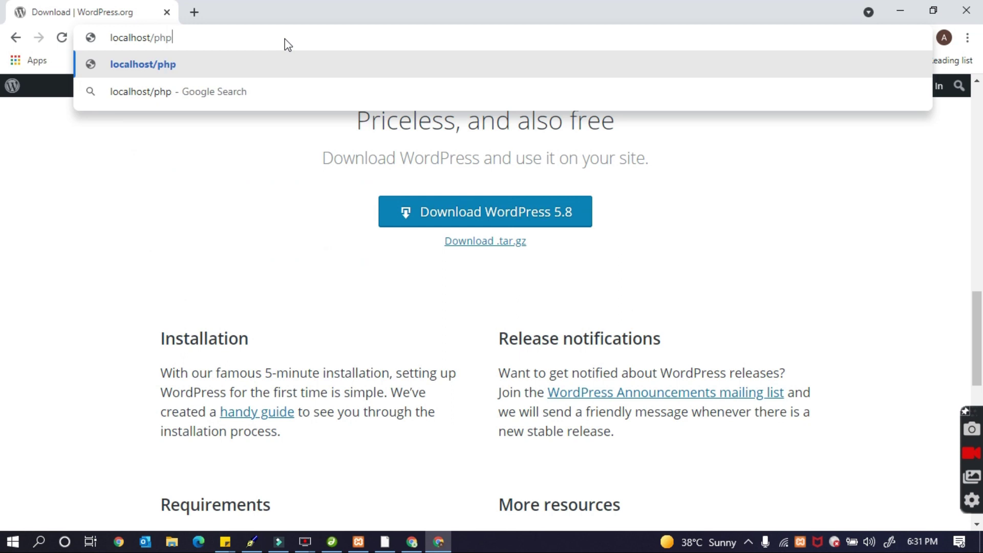
{"action": "type", "text": "myadmin"}
{"action": "key", "text": "Return"}
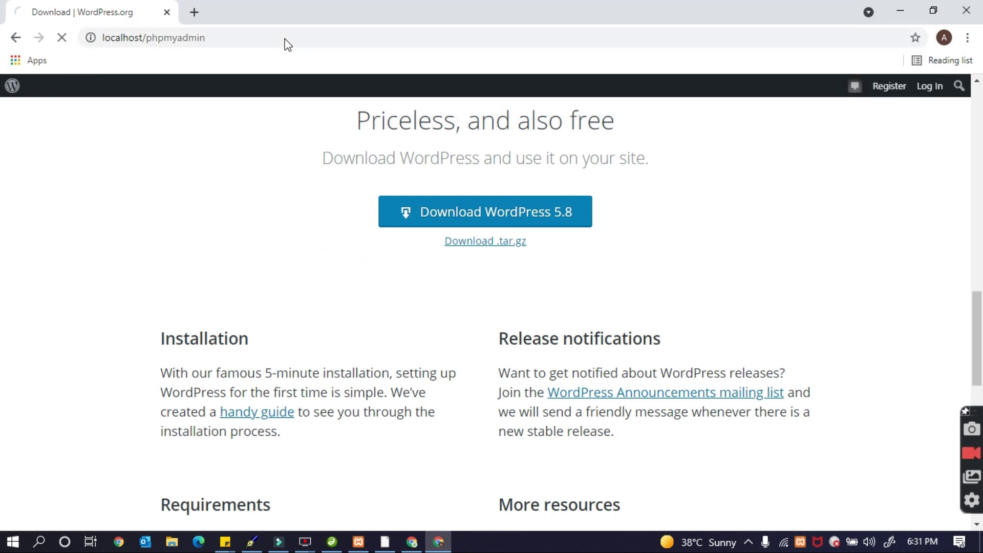
Step: Log in to phpMyAdmin as root with a blank password and open the wordpress database
{"action": "double_click", "coordinate": [528, 289]}
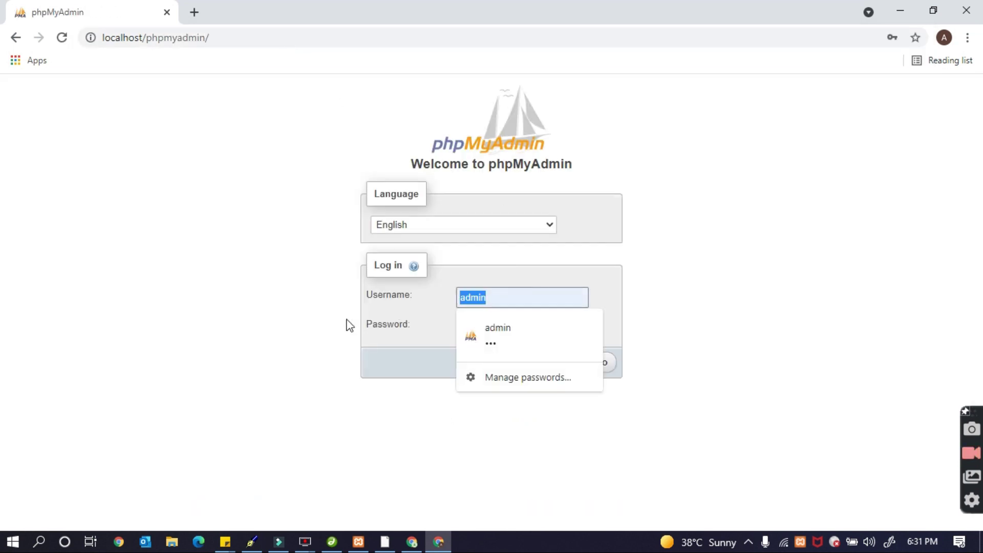
{"action": "type", "text": "root"}
{"action": "key", "text": "Tab"}
{"action": "key", "text": "BackSpace"}
{"action": "key", "text": "Return"}
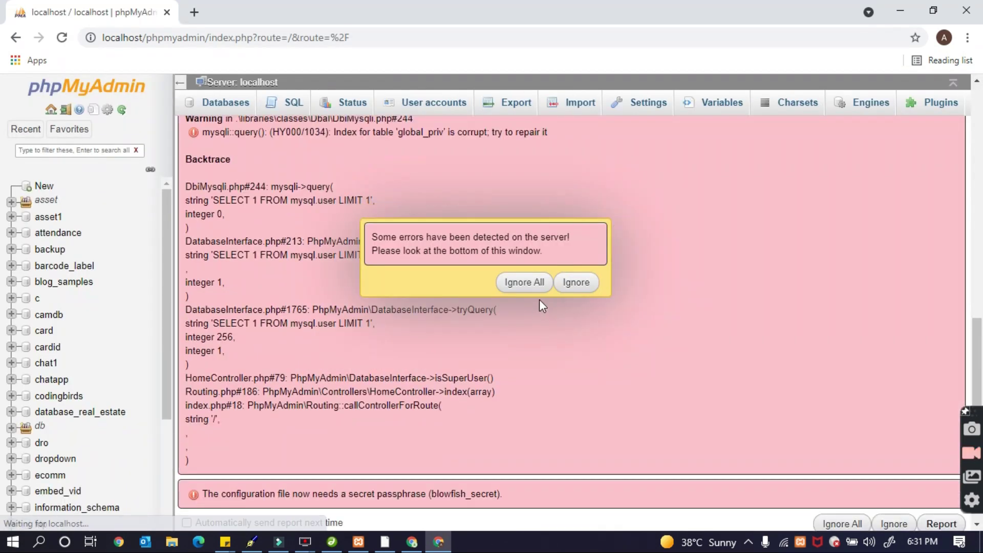
{"action": "left_click", "coordinate": [537, 292]}
{"action": "scroll", "coordinate": [61, 460], "scroll_direction": "down", "scroll_amount": 8}
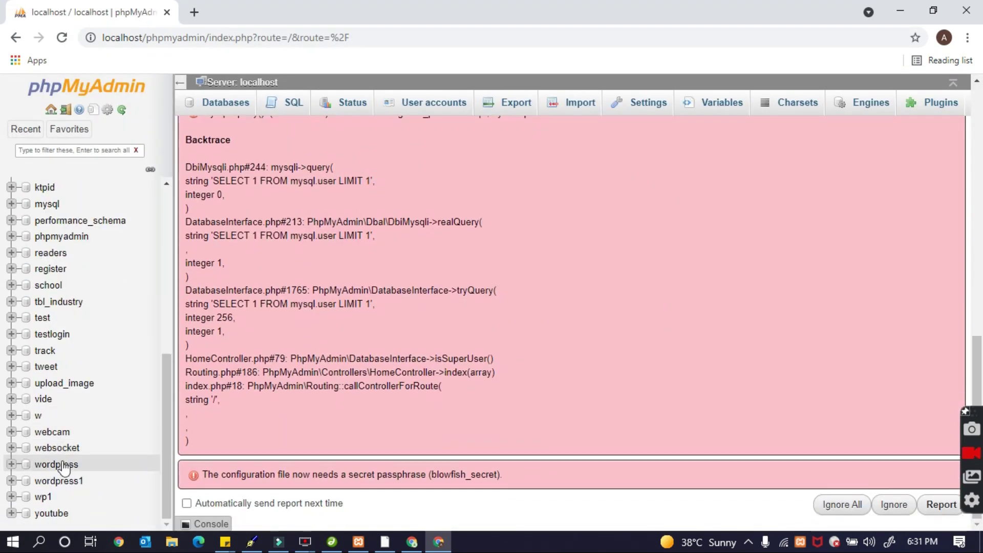
{"action": "left_click", "coordinate": [59, 465]}
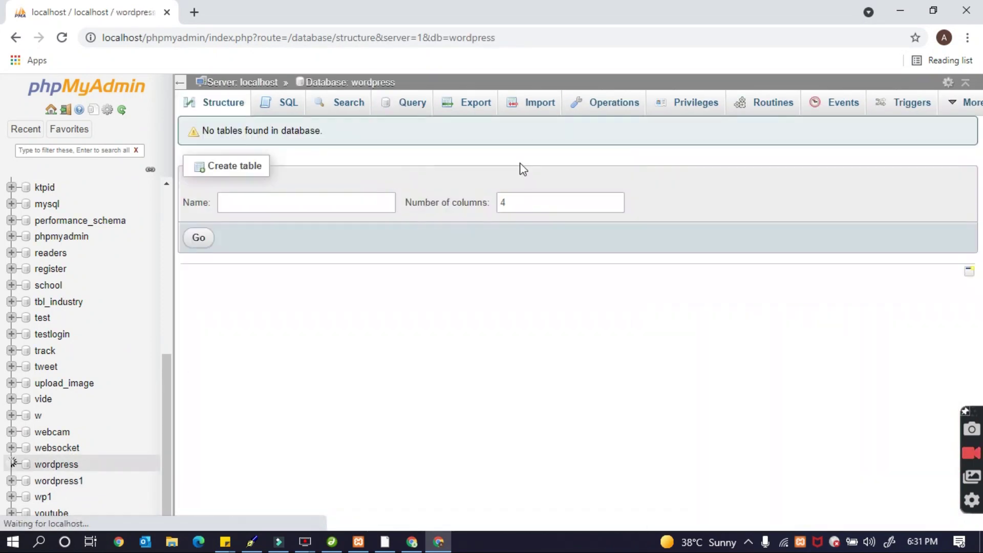
{"action": "left_click", "coordinate": [196, 11]}
Step: Open localhost/wordpress and start setup in English (United States)
{"action": "type", "text": "lo"}
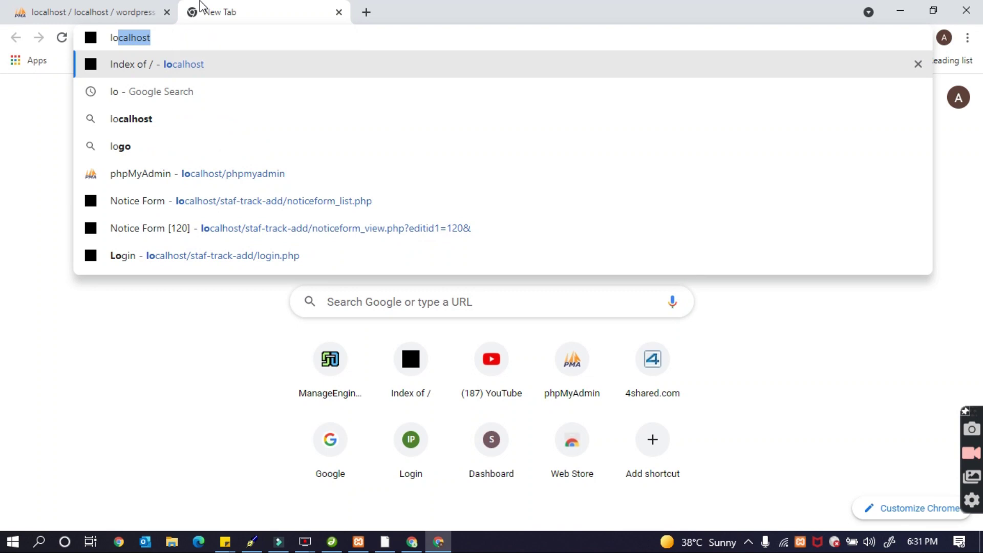
{"action": "key", "text": "Return"}
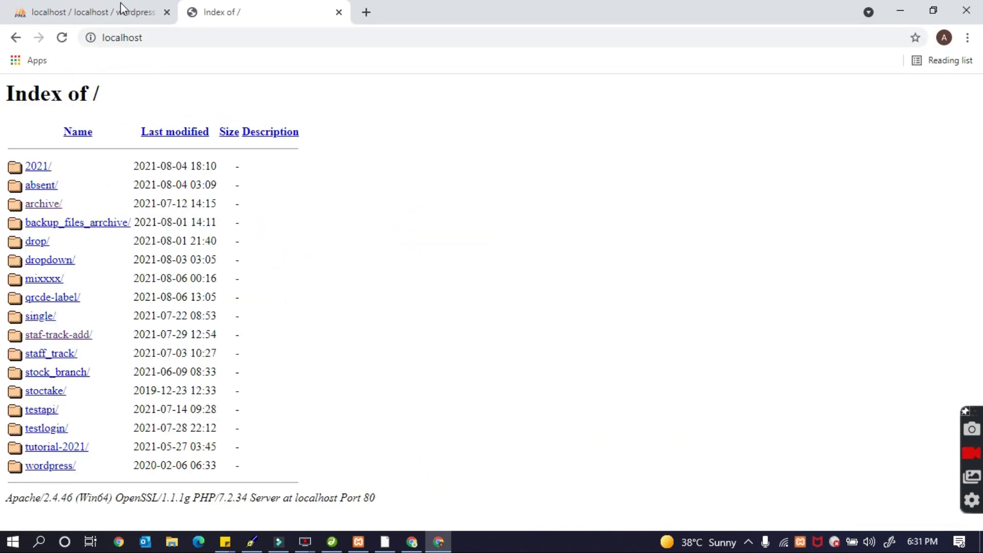
{"action": "left_click", "coordinate": [52, 467]}
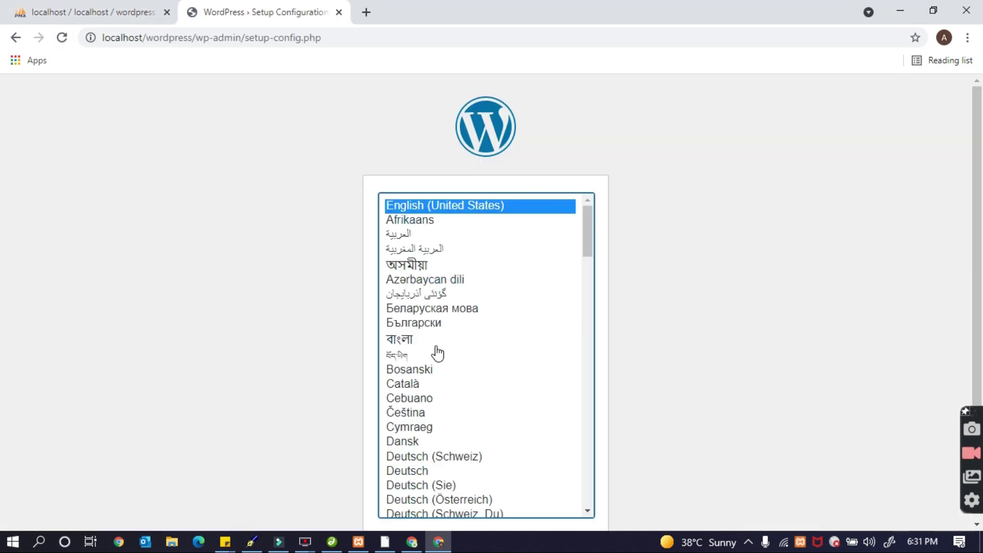
{"action": "scroll", "coordinate": [684, 258], "scroll_direction": "down", "scroll_amount": 3}
{"action": "scroll", "coordinate": [563, 410], "scroll_direction": "down", "scroll_amount": 4}
{"action": "left_click", "coordinate": [588, 482]}
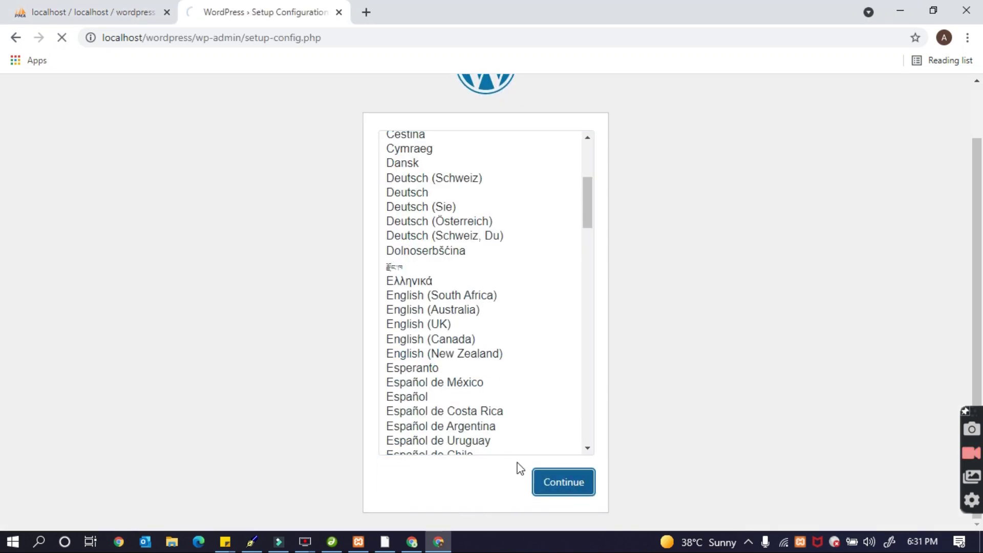
{"action": "left_click", "coordinate": [271, 475]}
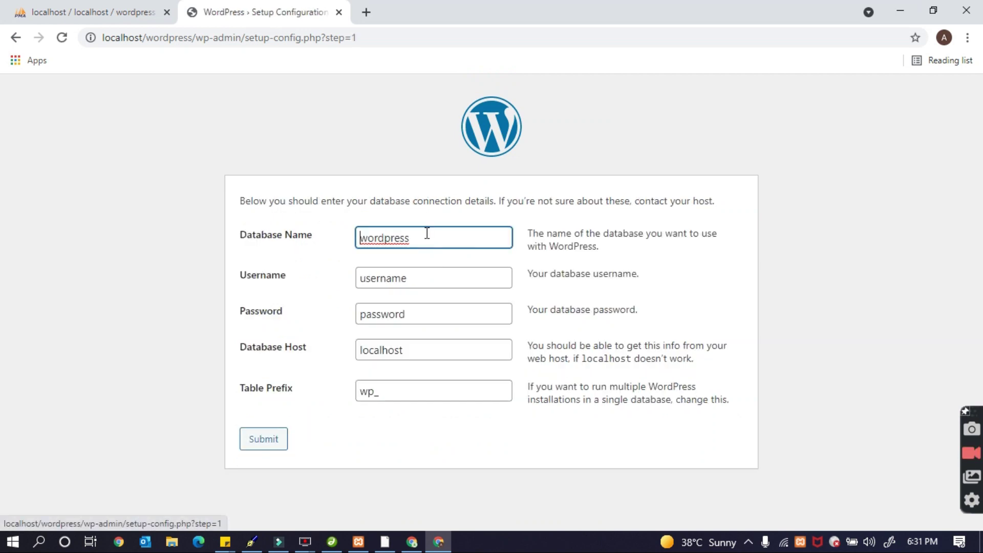
Step: Submit database wordpress, user root and a blank password on the setup form
{"action": "left_click_drag", "start_coordinate": [413, 234], "coordinate": [304, 238]}
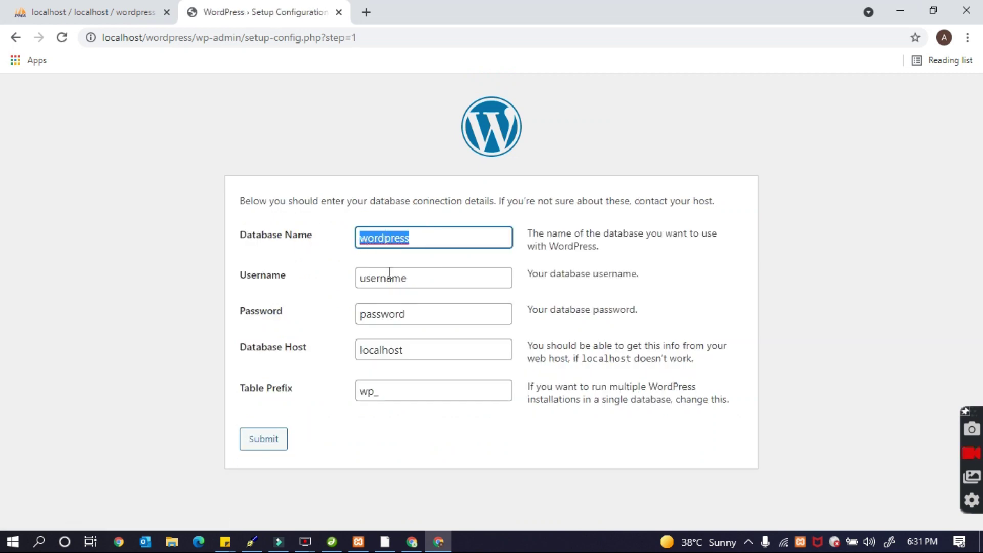
{"action": "left_click", "coordinate": [88, 10]}
{"action": "left_click", "coordinate": [246, 2]}
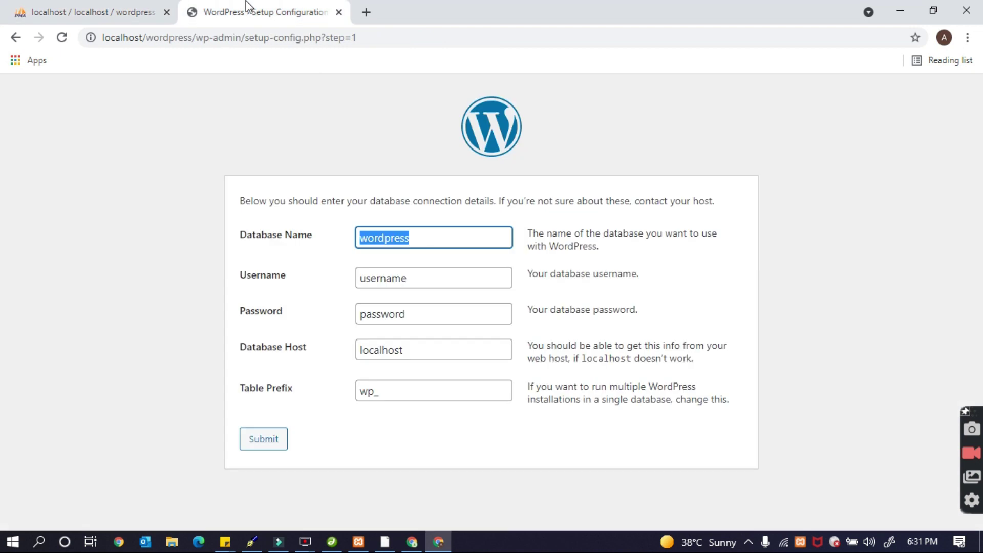
{"action": "left_click_drag", "start_coordinate": [409, 278], "coordinate": [215, 263]}
{"action": "type", "text": "root"}
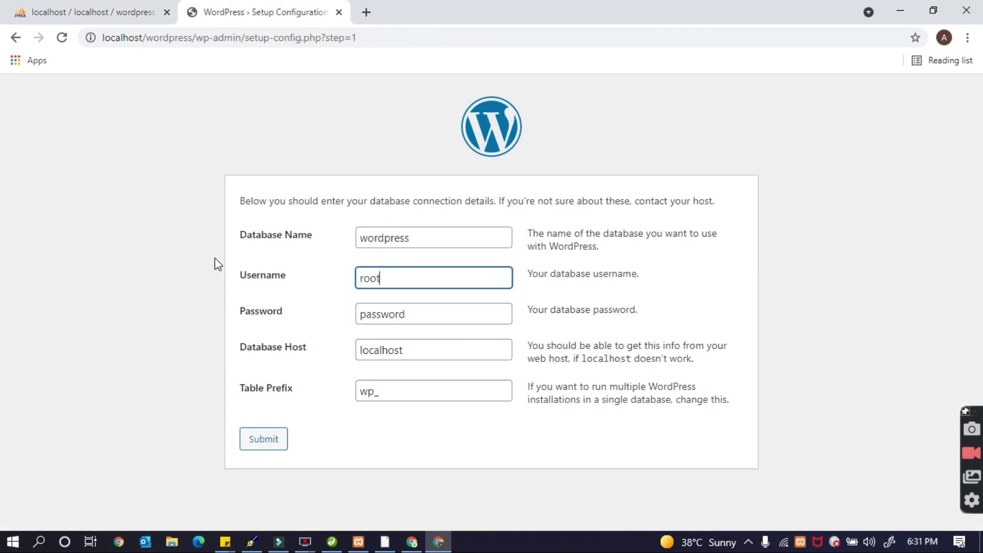
{"action": "key", "text": "Tab"}
{"action": "key", "text": "BackSpace"}
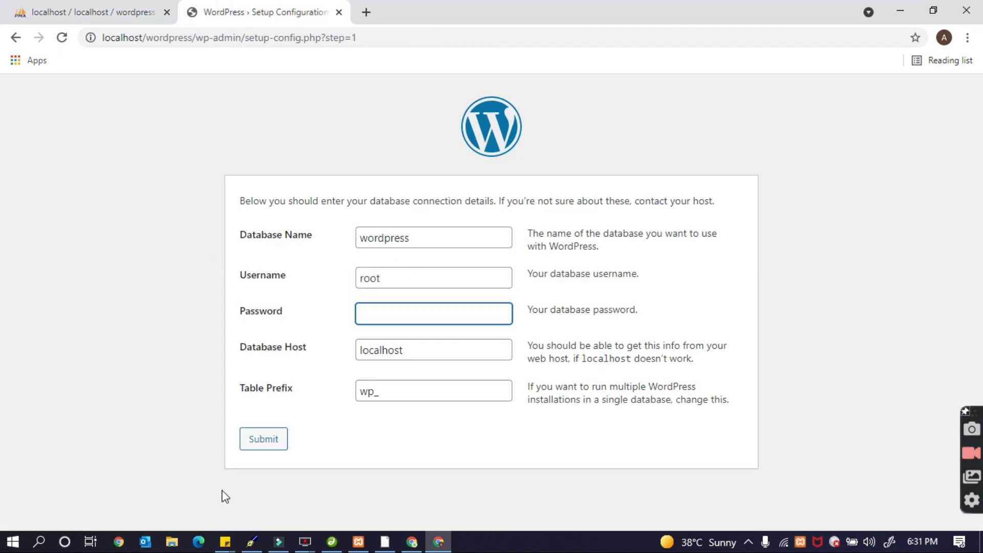
{"action": "left_click", "coordinate": [258, 444]}
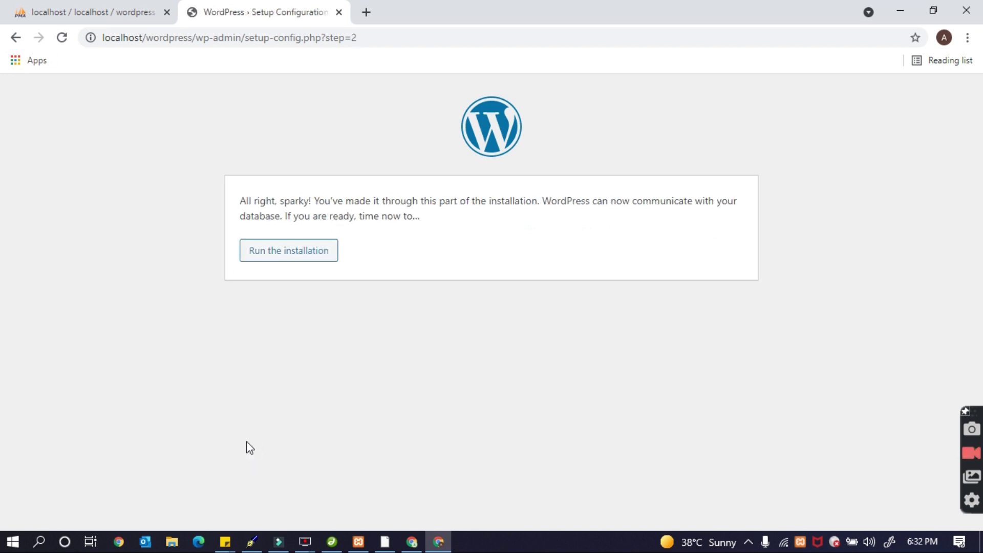
Step: Install WordPress as MY FIRST BLOG with admin user 'admin', a weak password and an e-mail
{"action": "left_click", "coordinate": [285, 260]}
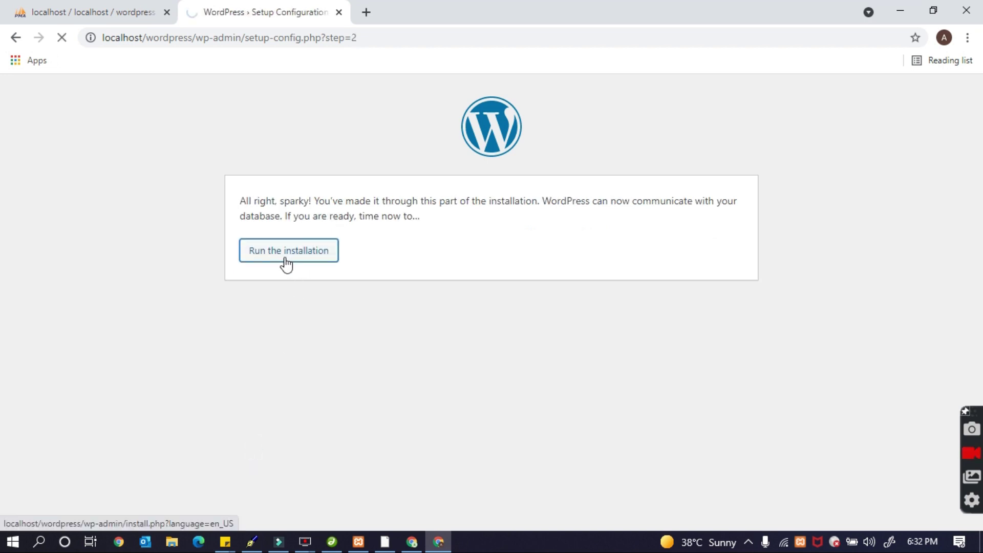
{"action": "scroll", "coordinate": [384, 342], "scroll_direction": "down", "scroll_amount": 3}
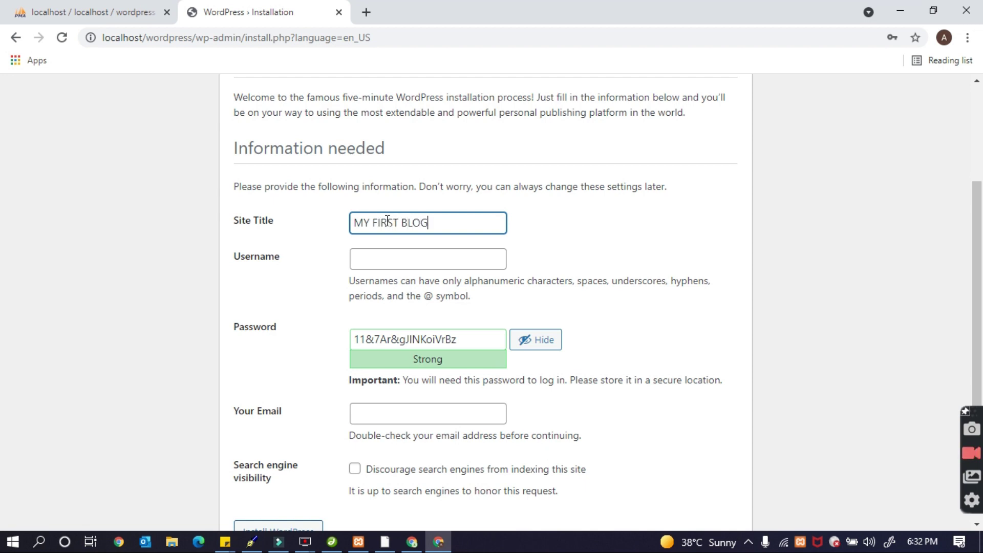
{"action": "left_click", "coordinate": [403, 256]}
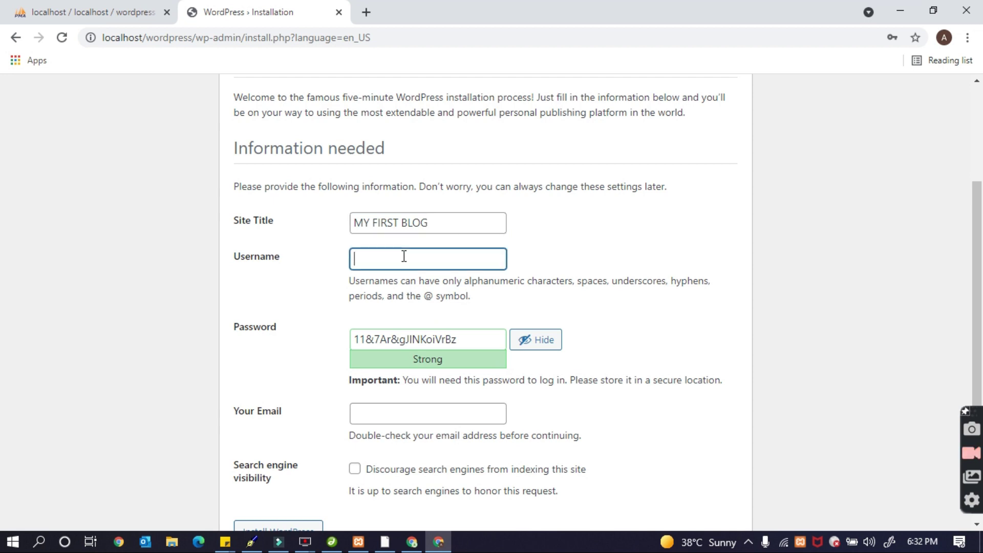
{"action": "type", "text": "admin"}
{"action": "key", "text": "Tab"}
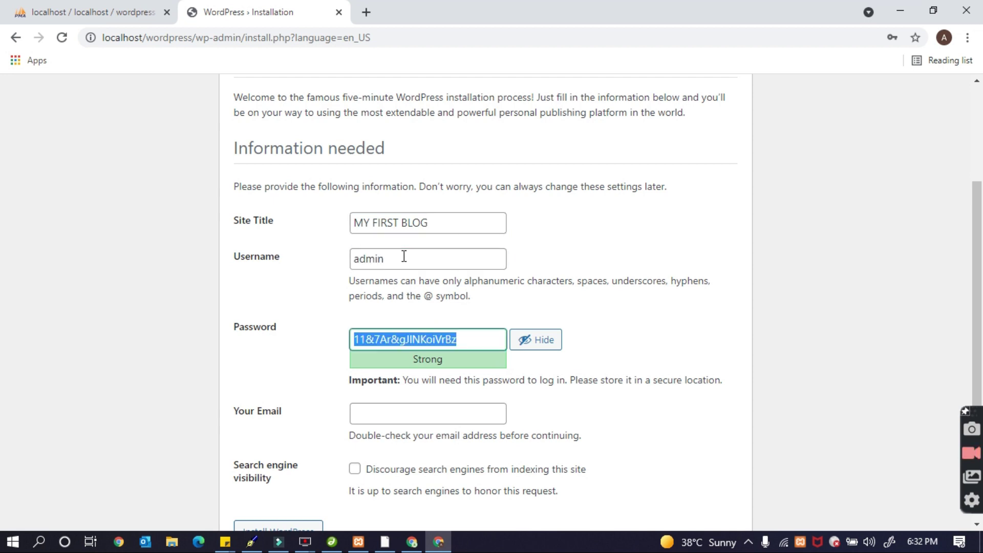
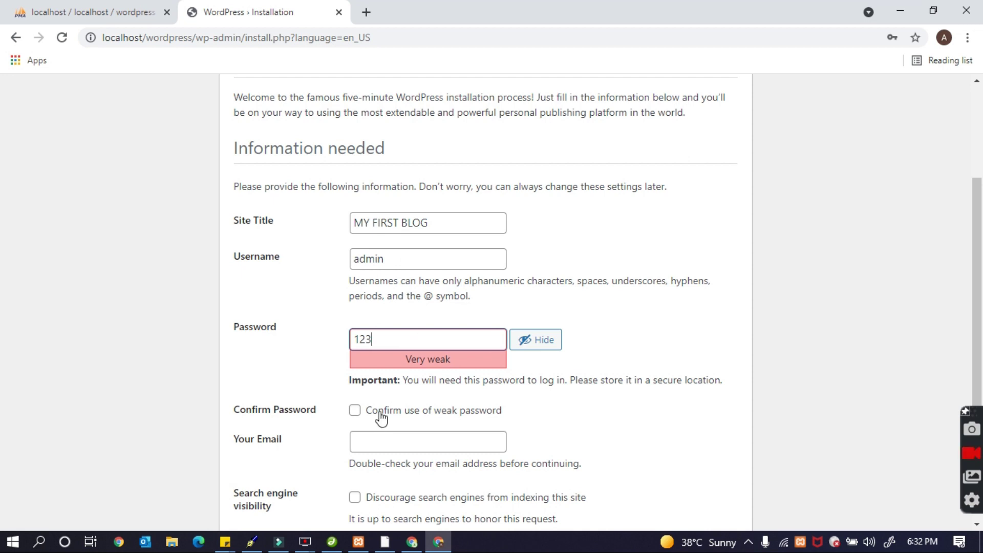
{"action": "left_click", "coordinate": [380, 416]}
{"action": "left_click", "coordinate": [369, 444]}
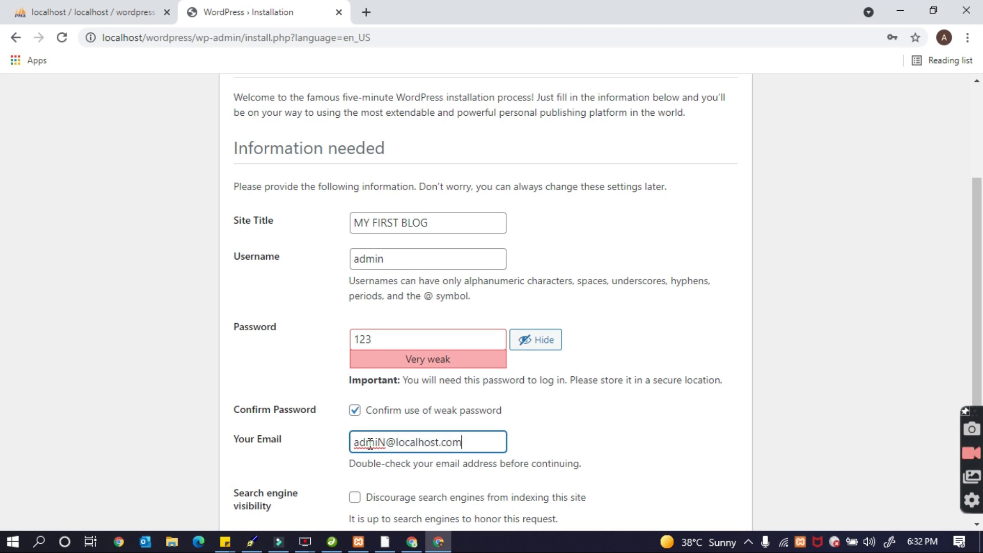
{"action": "scroll", "coordinate": [410, 478], "scroll_direction": "down", "scroll_amount": 2}
{"action": "left_click", "coordinate": [287, 484]}
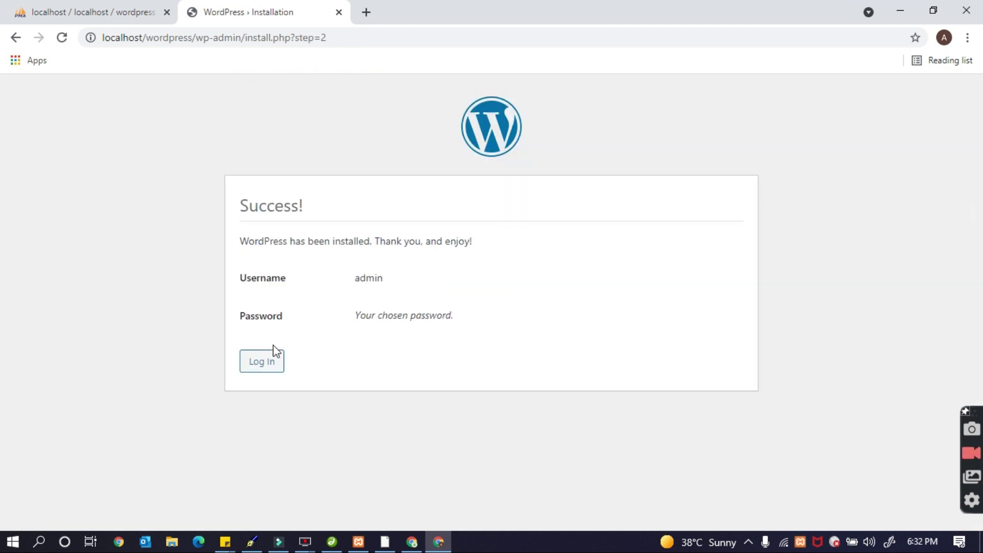
Step: Log in to the dashboard and view the blog's front page
{"action": "left_click", "coordinate": [261, 361]}
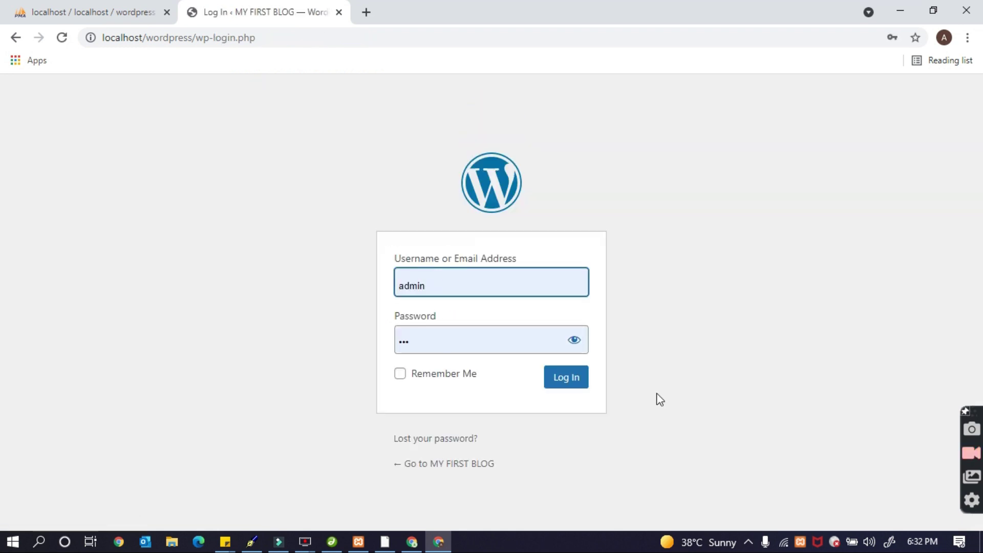
{"action": "left_click", "coordinate": [577, 391]}
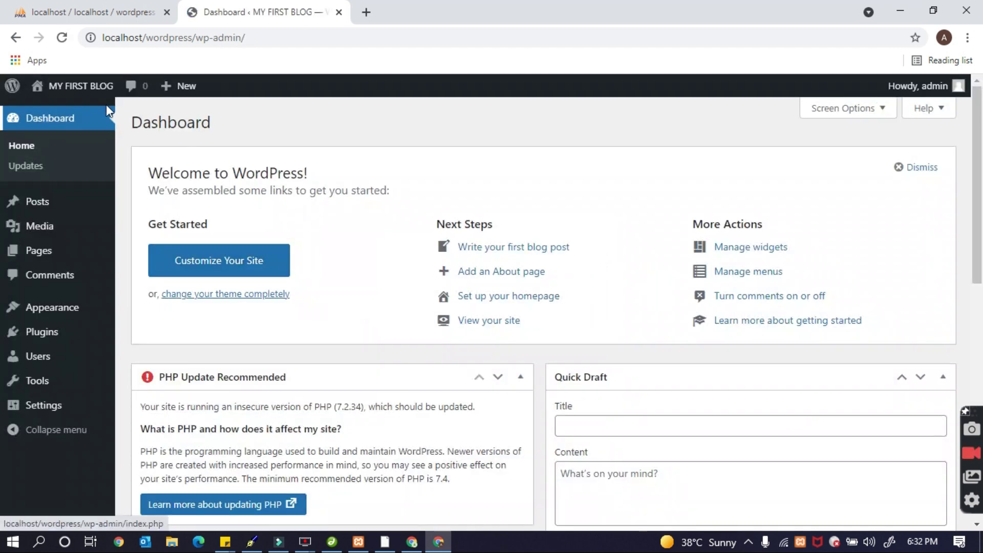
{"action": "left_click", "coordinate": [67, 114]}
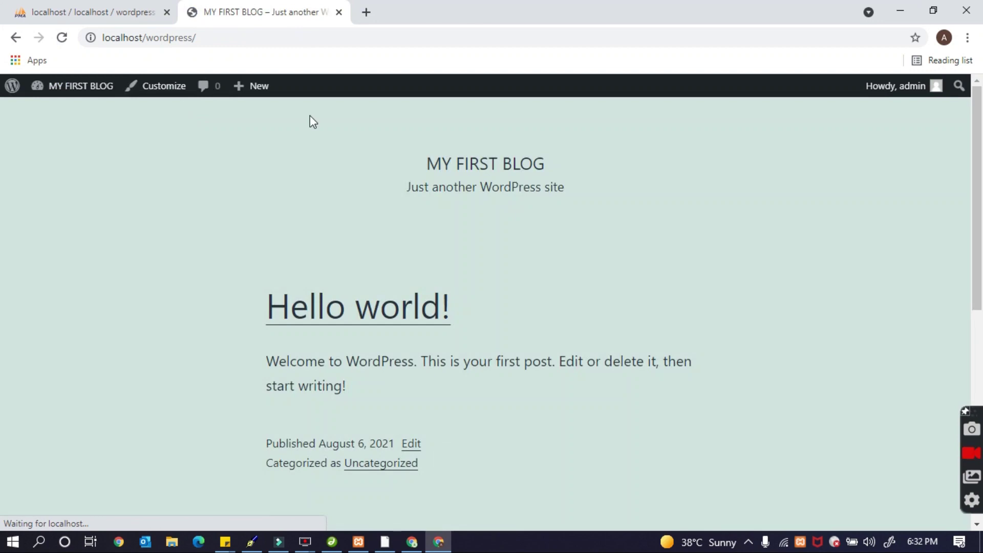
Step: Go to the Themes page from the site-name menu in the admin bar
{"action": "scroll", "coordinate": [537, 313], "scroll_direction": "down", "scroll_amount": 3}
{"action": "scroll", "coordinate": [423, 317], "scroll_direction": "up", "scroll_amount": 3}
{"action": "mouse_move", "coordinate": [68, 90]}
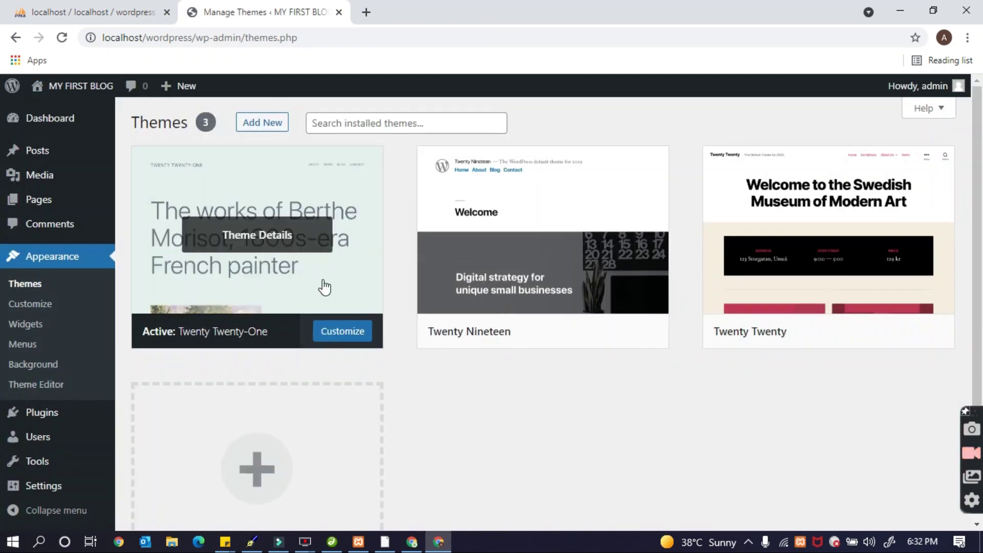
{"action": "mouse_move", "coordinate": [509, 307]}
{"action": "scroll", "coordinate": [522, 300], "scroll_direction": "down", "scroll_amount": 3}
{"action": "scroll", "coordinate": [265, 351], "scroll_direction": "up", "scroll_amount": 3}
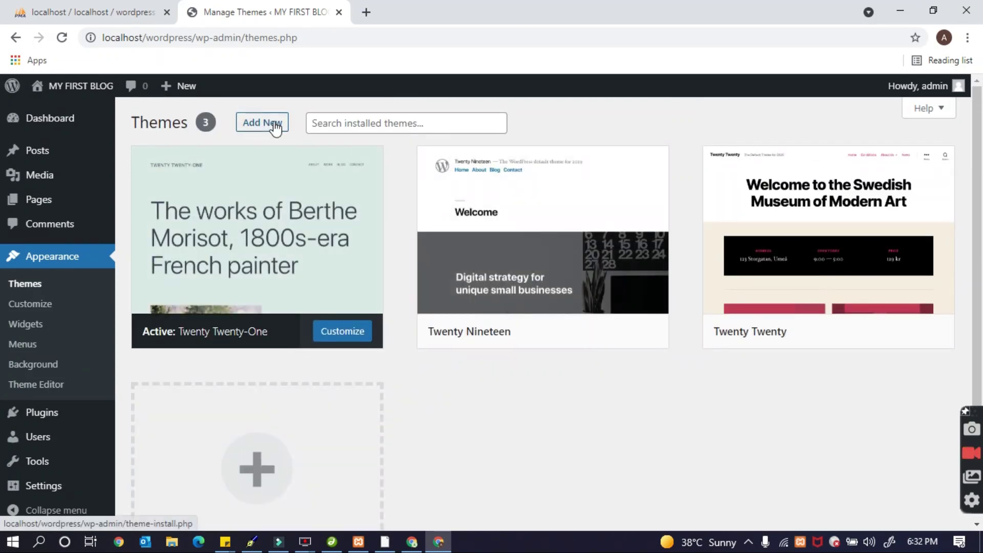
Step: Search installed themes for 'v', then browse popular themes under Add New
{"action": "scroll", "coordinate": [333, 215], "scroll_direction": "down", "scroll_amount": 2}
{"action": "scroll", "coordinate": [336, 231], "scroll_direction": "up", "scroll_amount": 2}
{"action": "left_click", "coordinate": [378, 123]}
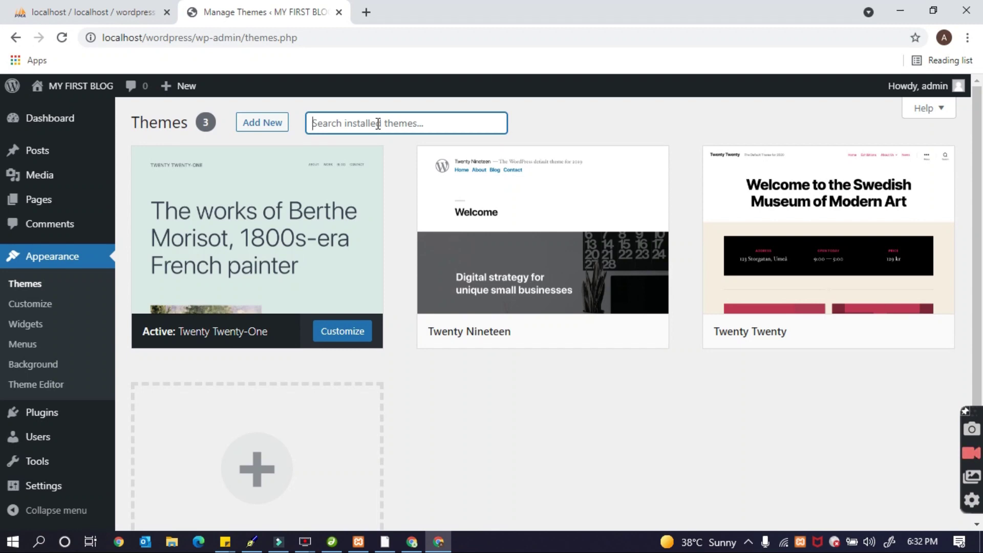
{"action": "type", "text": "video"}
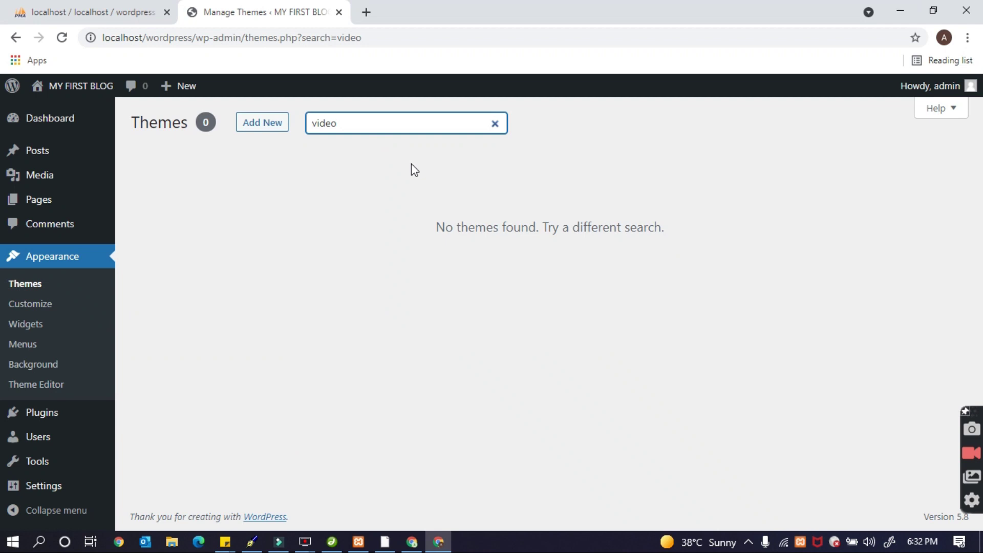
{"action": "left_click", "coordinate": [270, 128]}
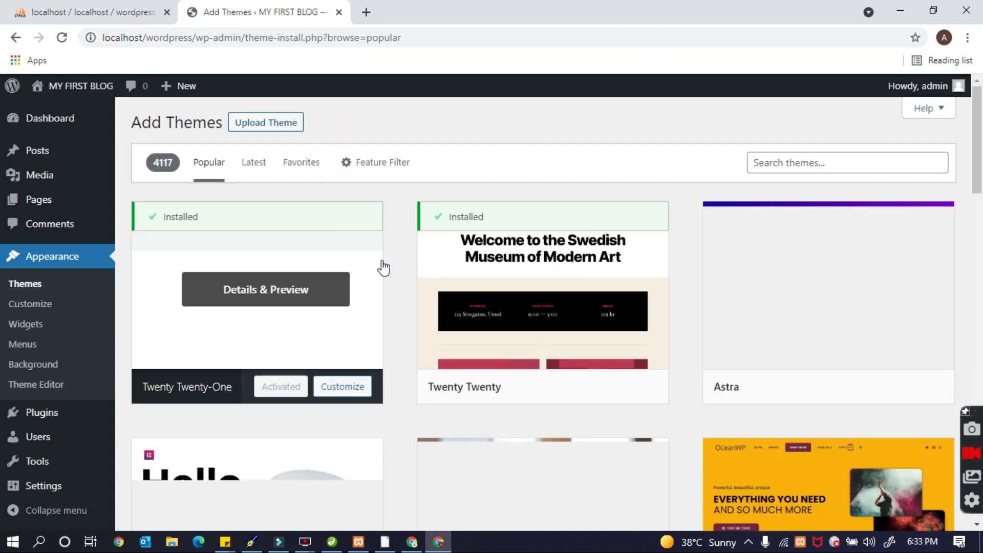
Step: Scroll the popular themes down to Sydney and install it
{"action": "scroll", "coordinate": [660, 405], "scroll_direction": "down", "scroll_amount": 4}
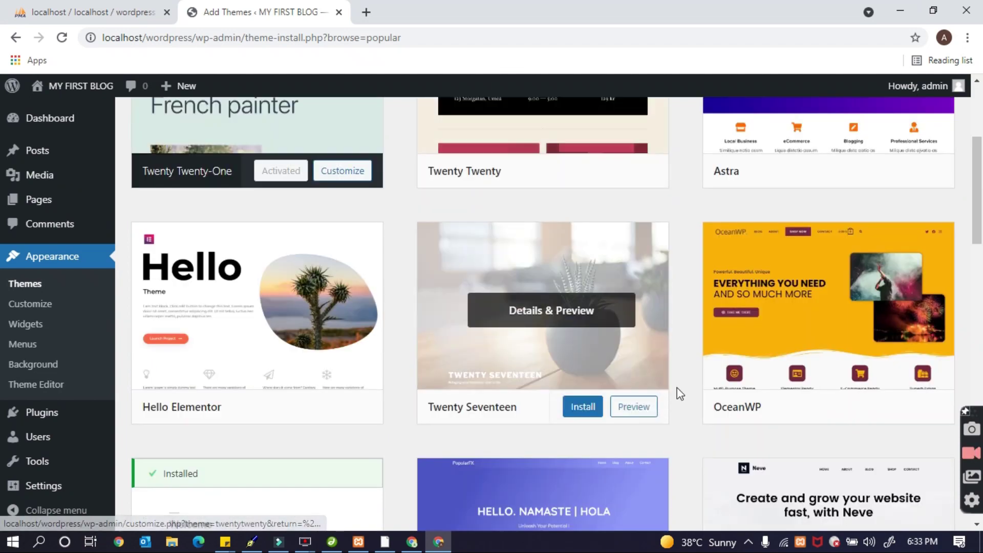
{"action": "scroll", "coordinate": [275, 332], "scroll_direction": "down", "scroll_amount": 5}
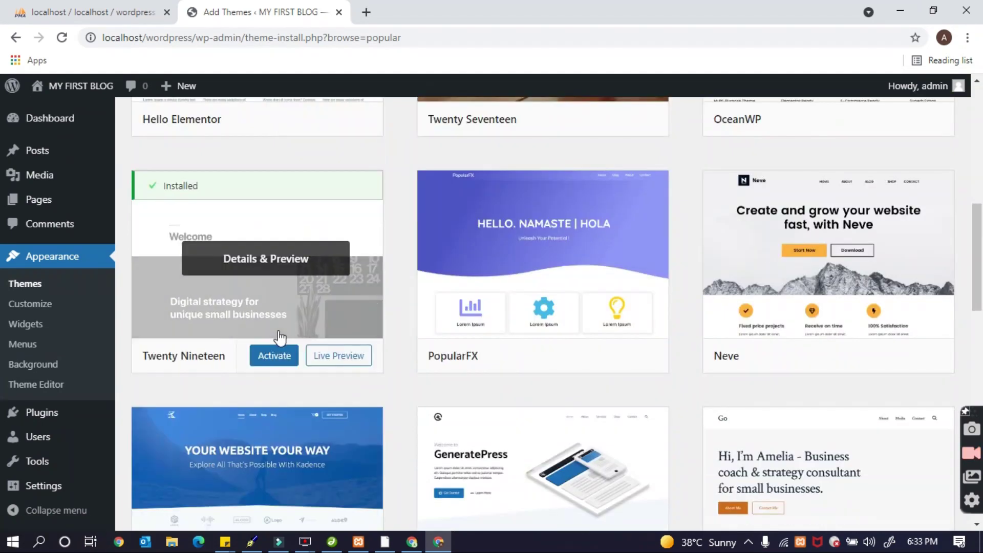
{"action": "scroll", "coordinate": [406, 303], "scroll_direction": "down", "scroll_amount": 3}
{"action": "scroll", "coordinate": [406, 304], "scroll_direction": "down", "scroll_amount": 4}
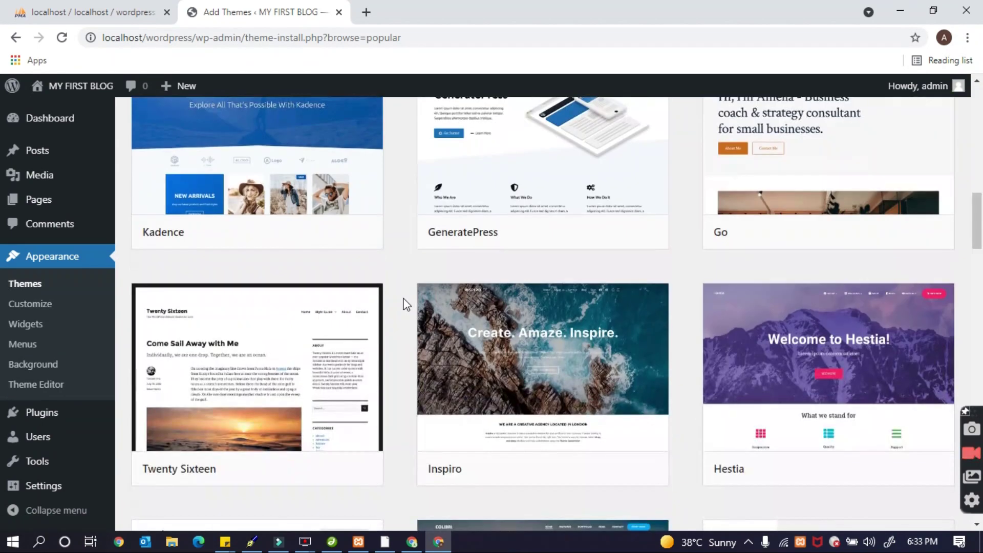
{"action": "scroll", "coordinate": [406, 304], "scroll_direction": "down", "scroll_amount": 8}
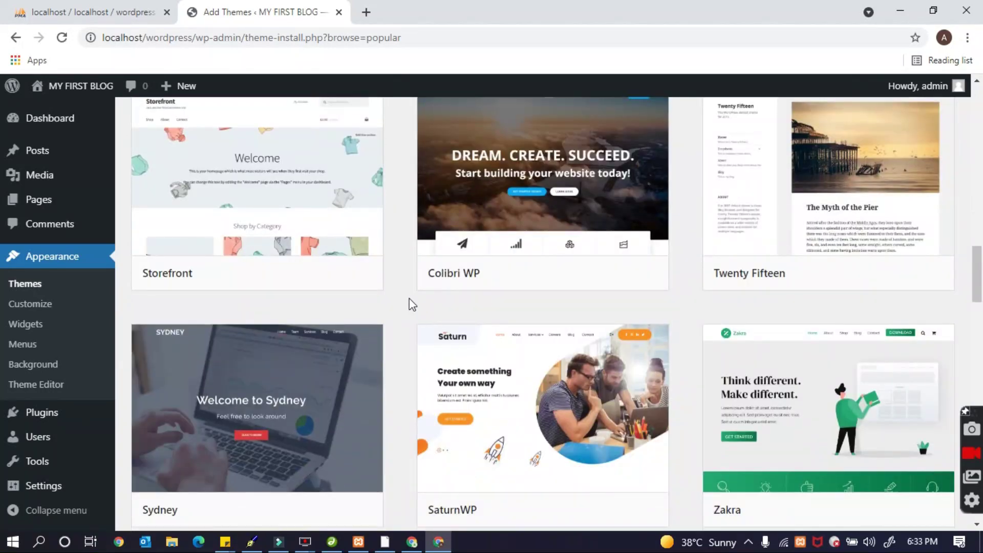
{"action": "scroll", "coordinate": [410, 304], "scroll_direction": "down", "scroll_amount": 3}
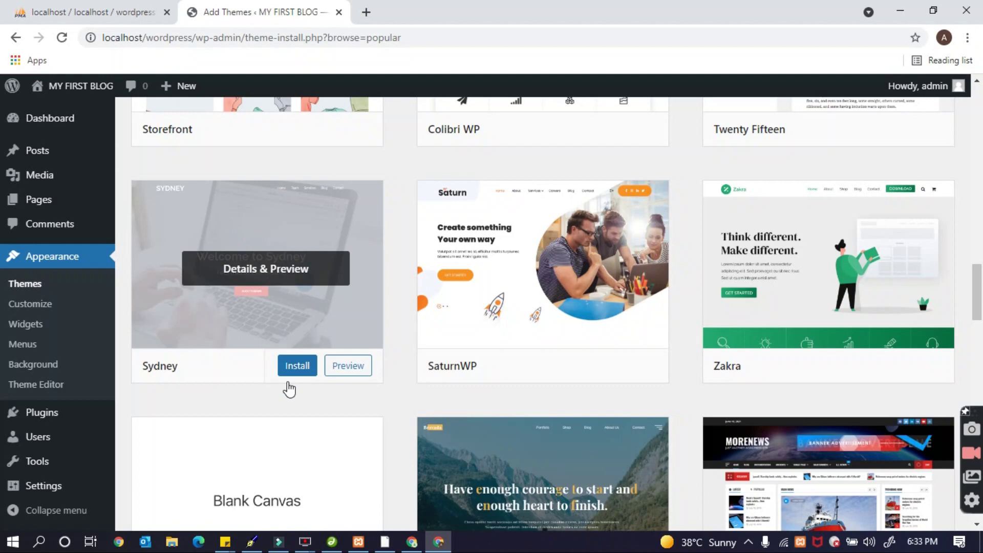
{"action": "left_click", "coordinate": [288, 372]}
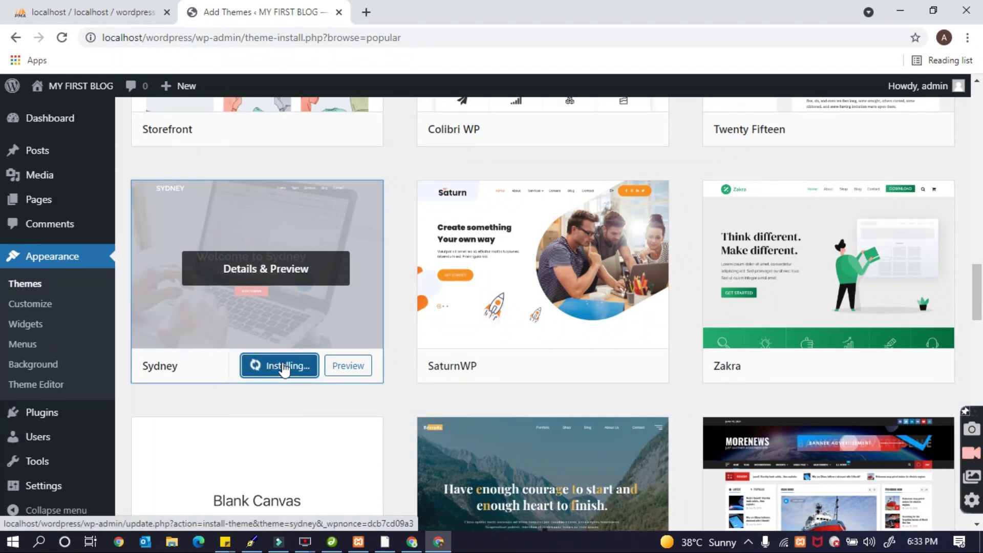
Step: Activate the newly installed Sydney theme
{"action": "scroll", "coordinate": [282, 367], "scroll_direction": "down", "scroll_amount": 3}
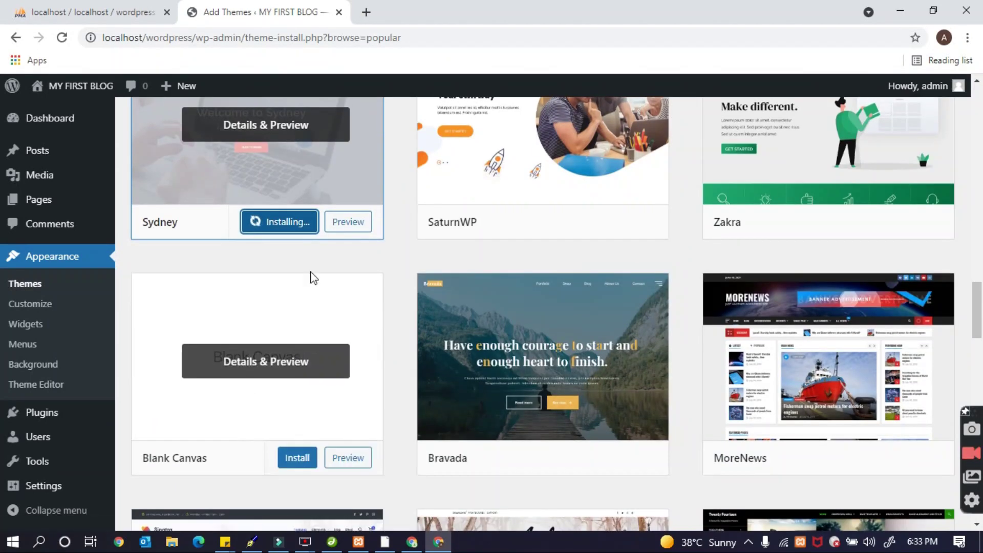
{"action": "scroll", "coordinate": [310, 277], "scroll_direction": "up", "scroll_amount": 2}
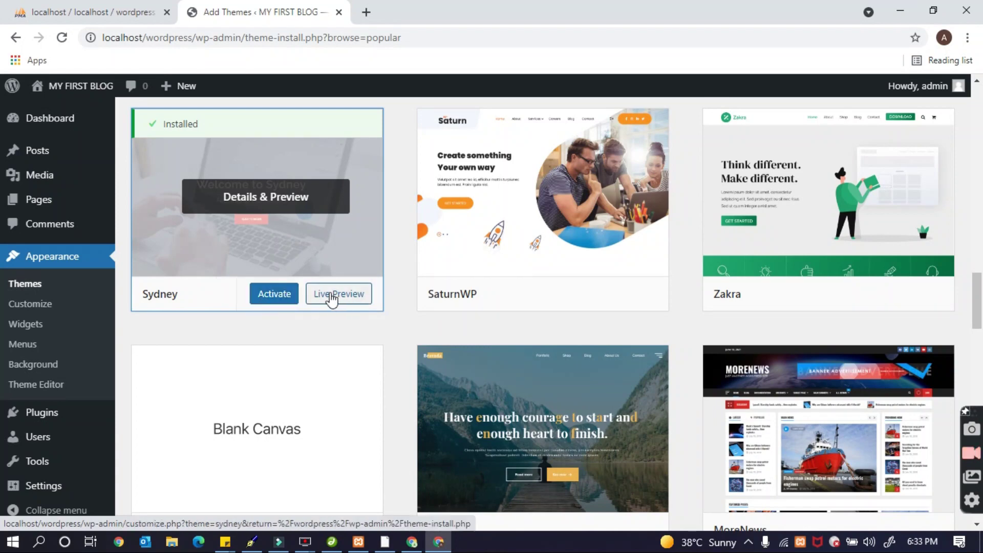
{"action": "left_click", "coordinate": [270, 301]}
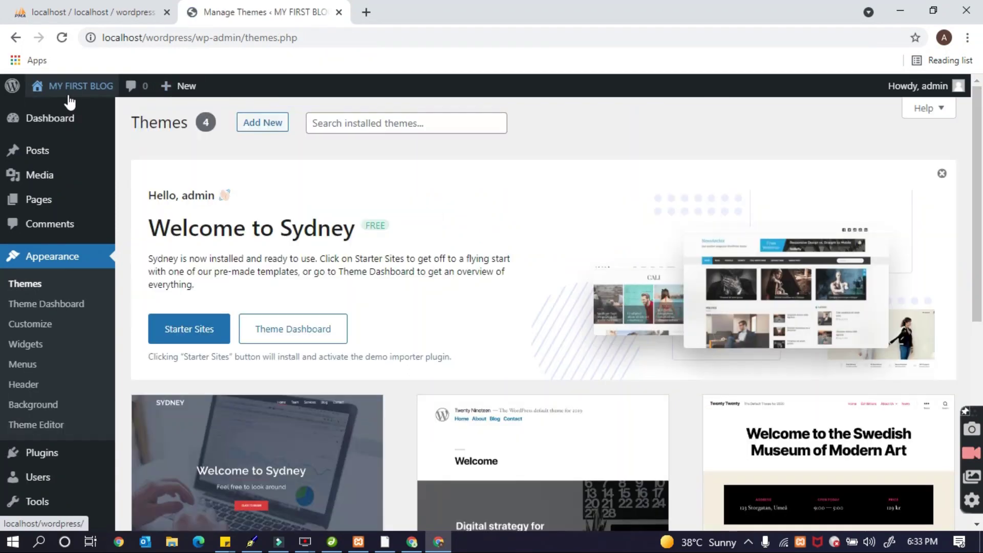
Step: Open the live blog in a new tab to check Sydney's styling
{"action": "mouse_move", "coordinate": [59, 126]}
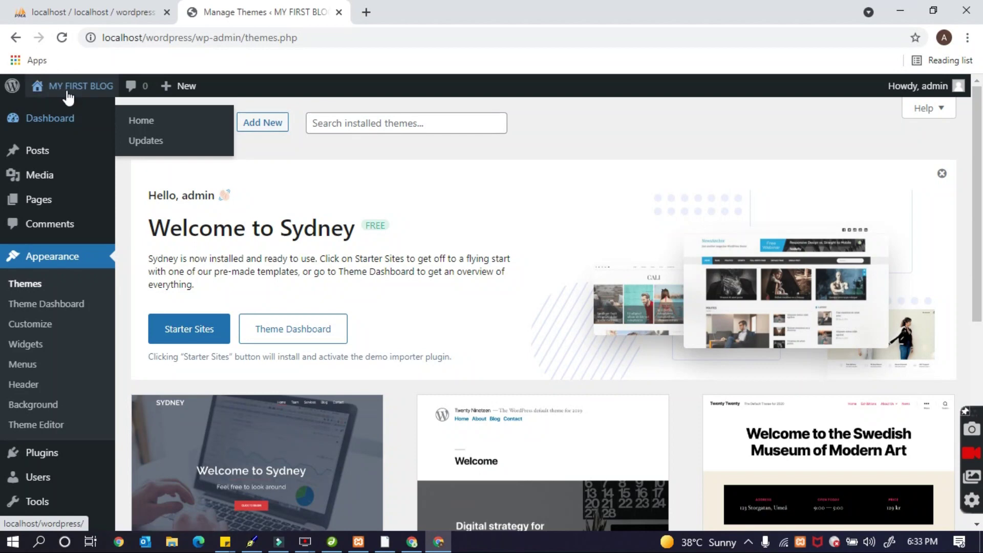
{"action": "right_click", "coordinate": [62, 112]}
{"action": "left_click", "coordinate": [81, 121]}
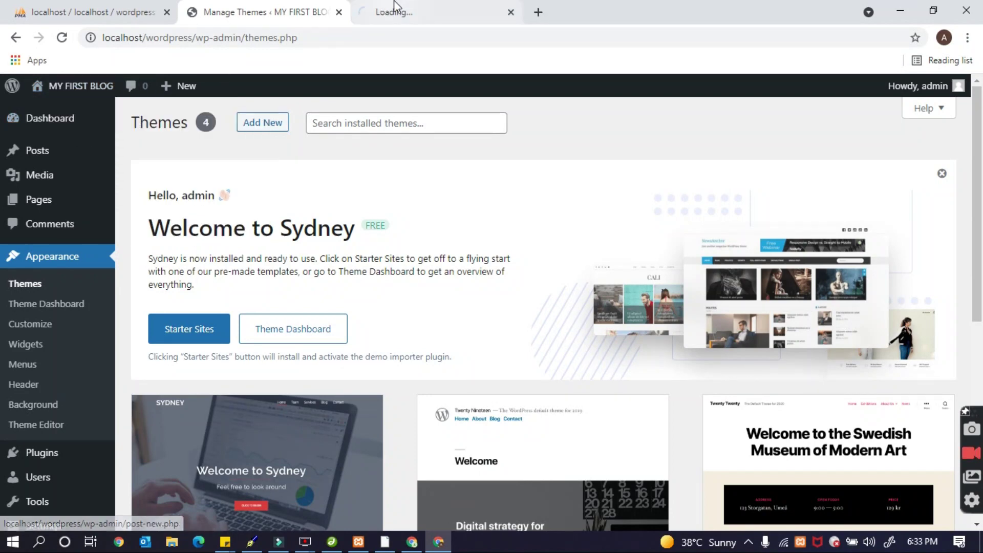
{"action": "left_click", "coordinate": [416, 12]}
{"action": "scroll", "coordinate": [444, 224], "scroll_direction": "down", "scroll_amount": 3}
{"action": "scroll", "coordinate": [444, 224], "scroll_direction": "up", "scroll_amount": 3}
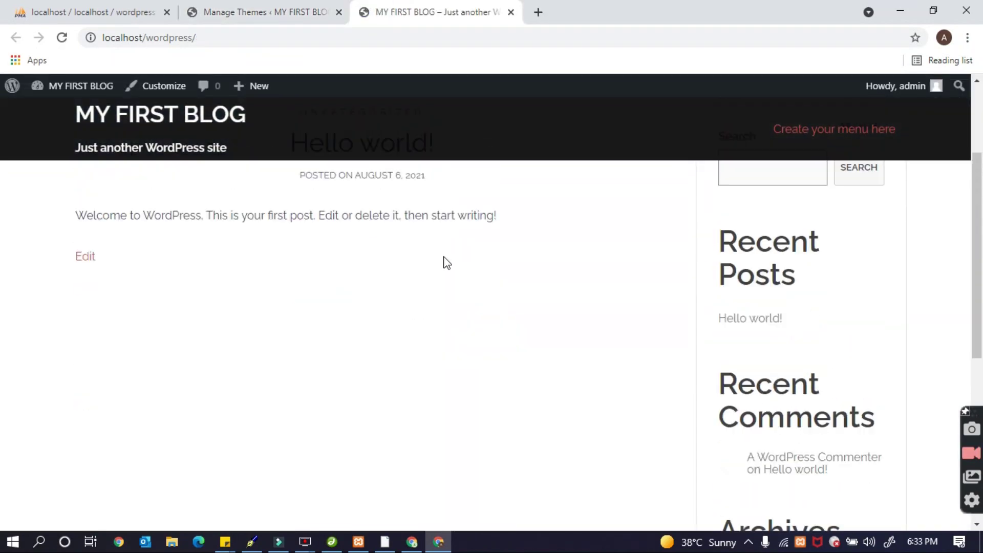
Step: Return to the themes tab and start a new post from Posts > Add New
{"action": "left_click", "coordinate": [261, 11]}
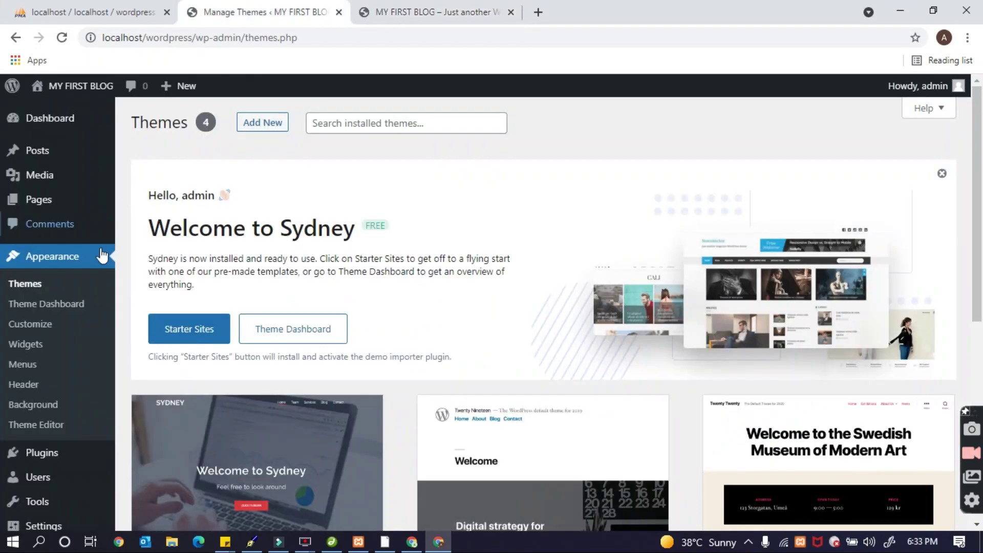
{"action": "mouse_move", "coordinate": [57, 159]}
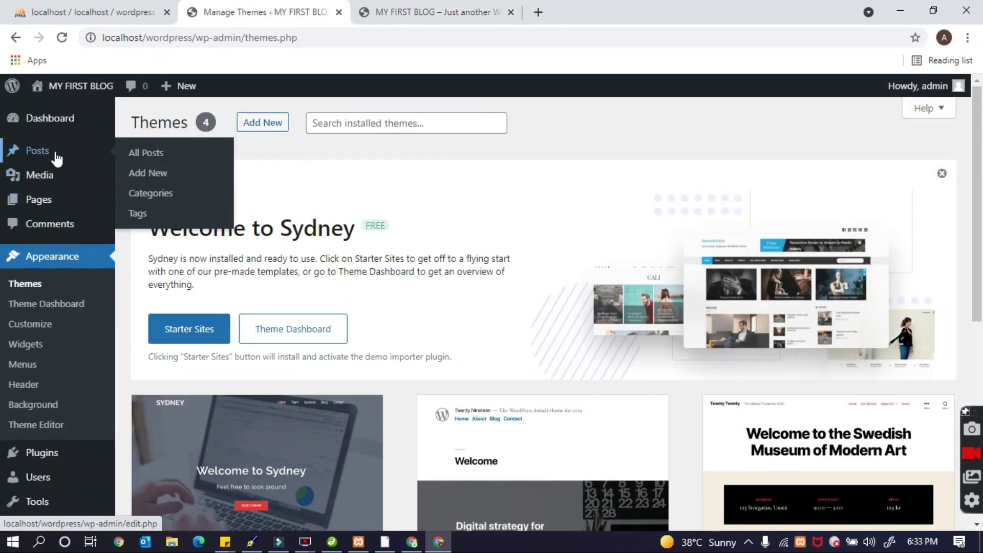
{"action": "left_click", "coordinate": [151, 175]}
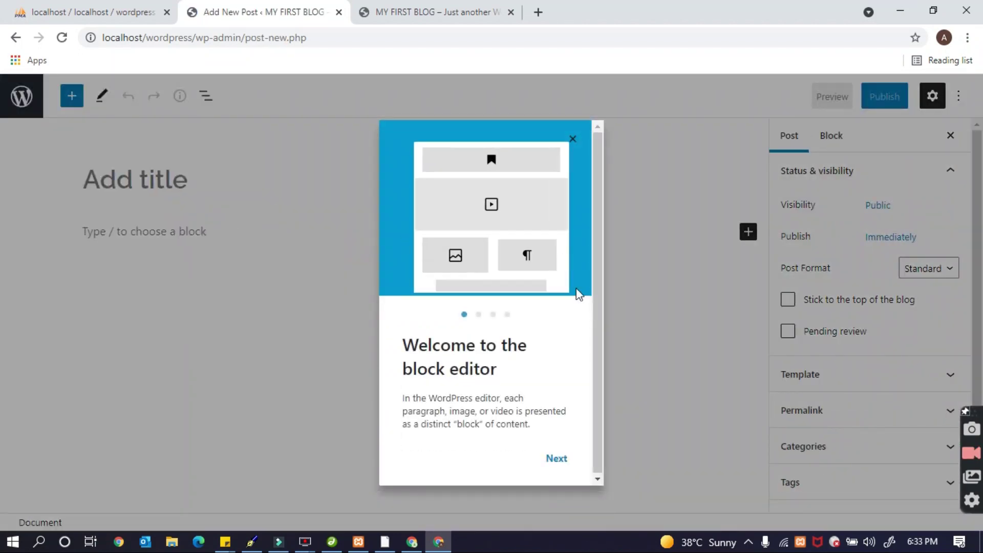
Step: Step through the block editor welcome guide and close it
{"action": "left_click", "coordinate": [554, 474]}
{"action": "triple_click", "coordinate": [557, 466]}
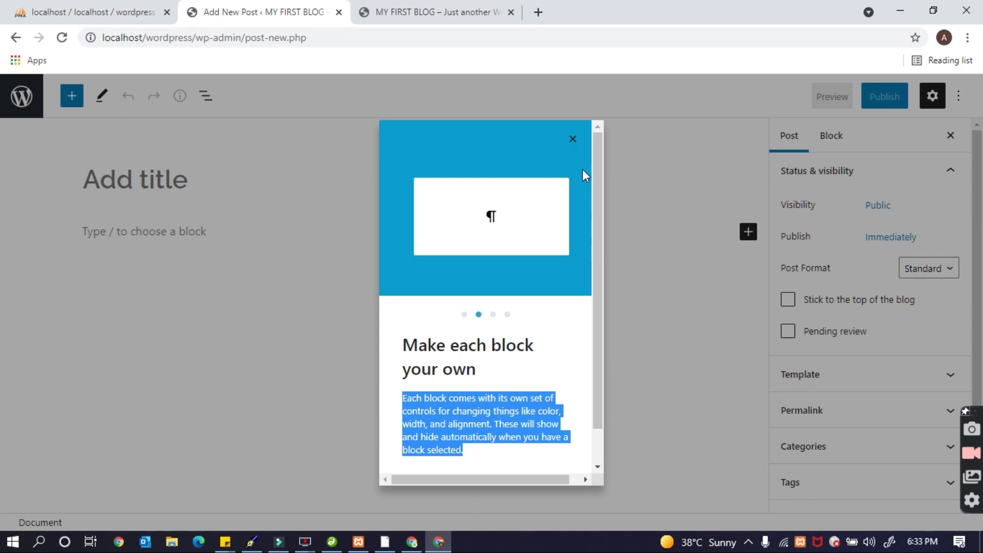
{"action": "left_click", "coordinate": [572, 138]}
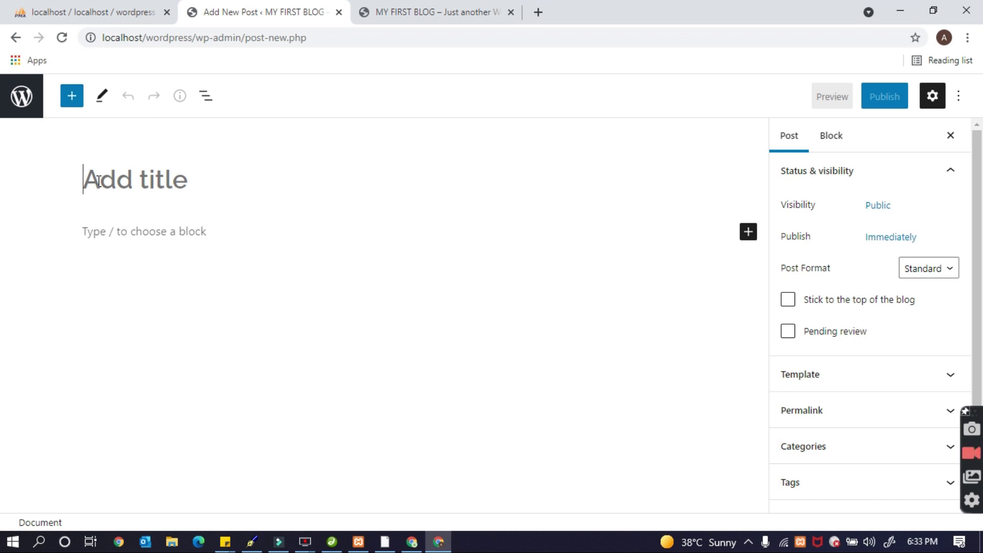
Step: Title the post 'THIS MY FIRST POST' and add paragraph 'HELO BRO HOW ARE YOU I AM GOOD HOW'
{"action": "type", "text": "he"}
{"action": "key", "text": "BackSpace"}
{"action": "key", "text": "BackSpace"}
{"action": "type", "text": "THIS MY"}
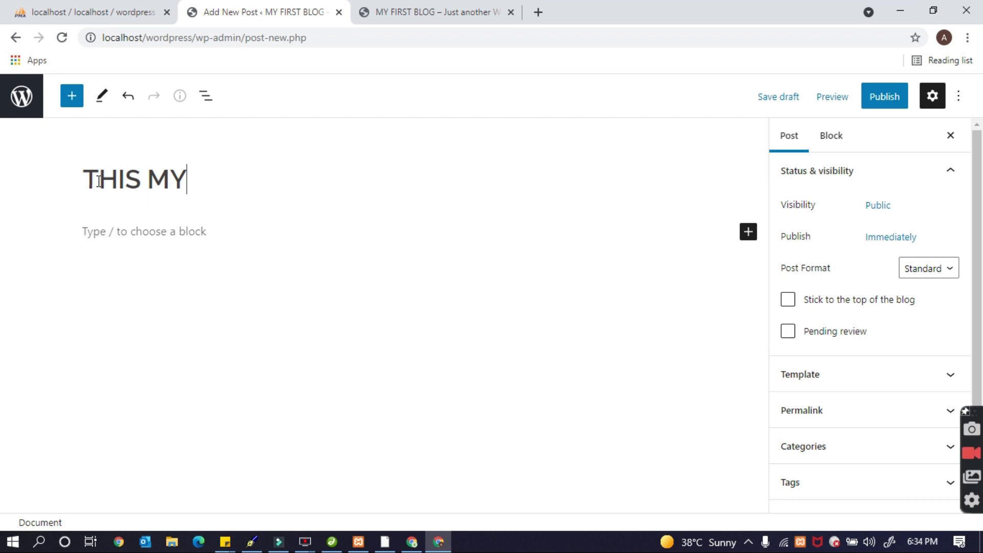
{"action": "type", "text": " FIRS"}
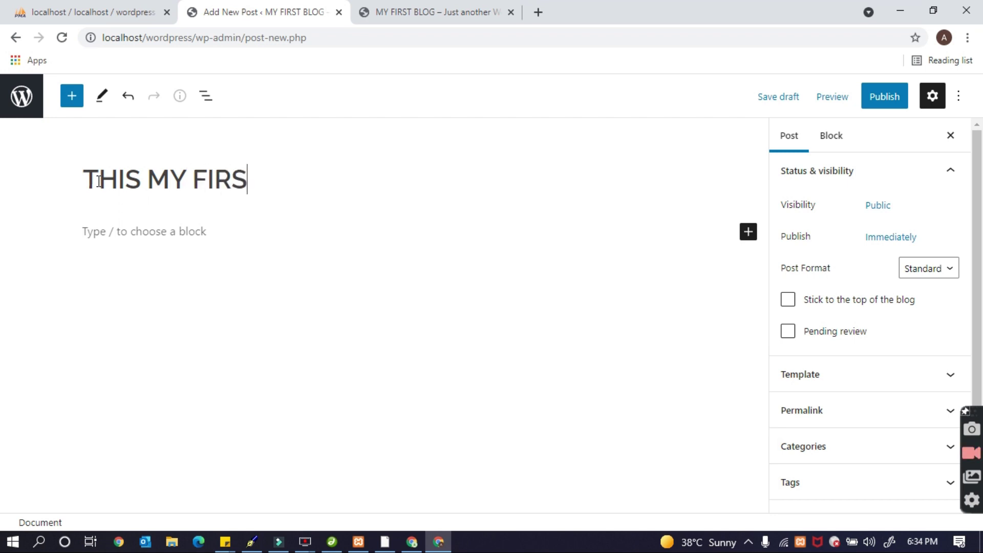
{"action": "type", "text": "T POST"}
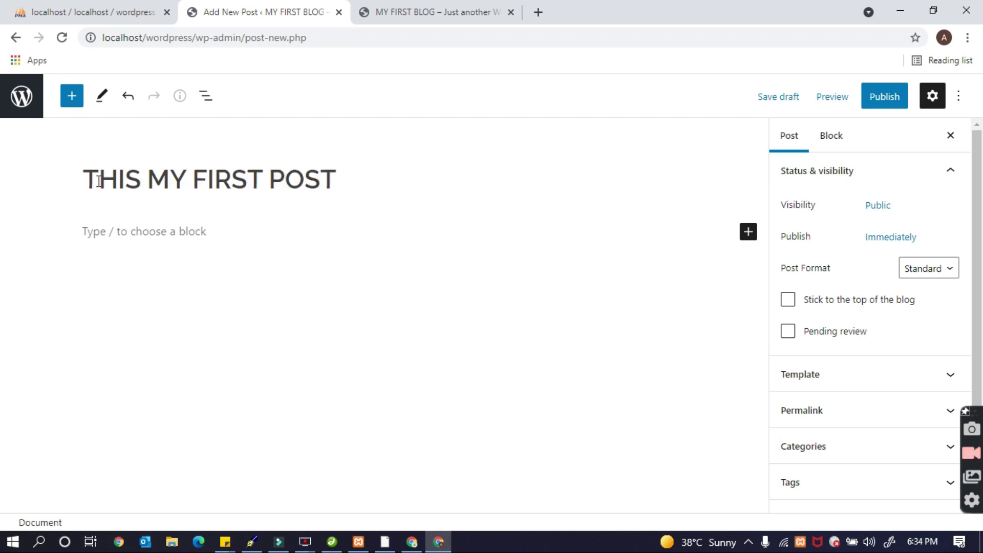
{"action": "left_click", "coordinate": [116, 236]}
{"action": "type", "text": "HE"}
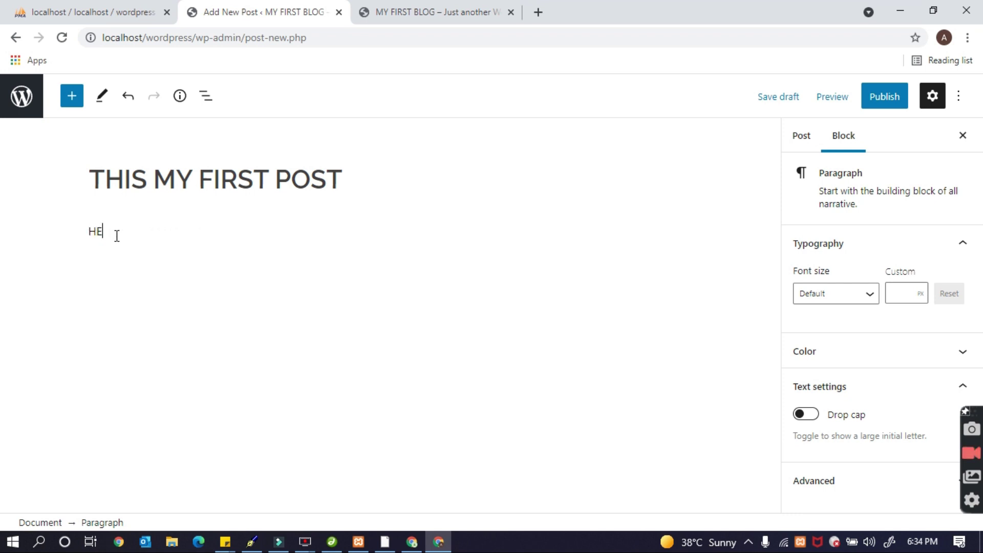
{"action": "type", "text": "LO BRO HOW ARE YOU I AM GOOD HOW AB"}
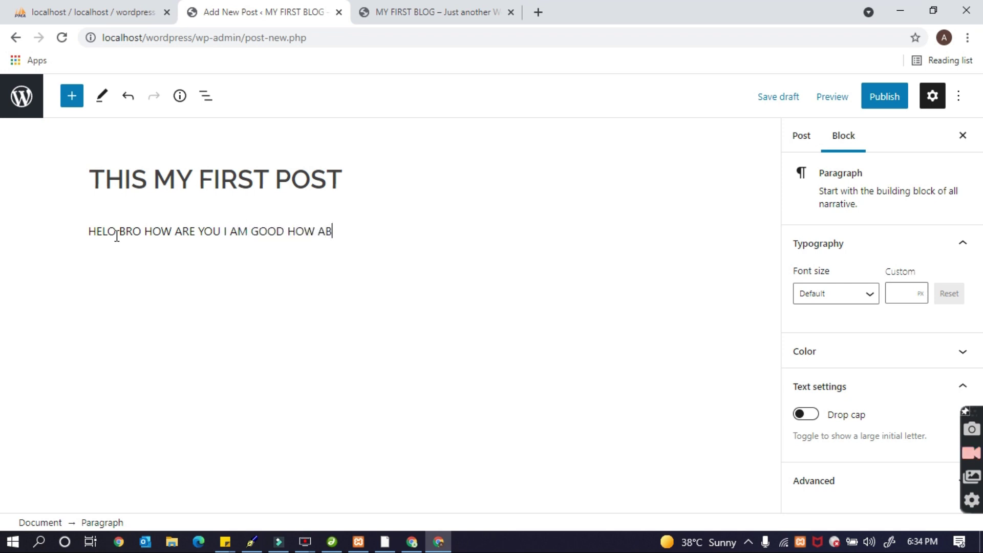
{"action": "key", "text": "Return"}
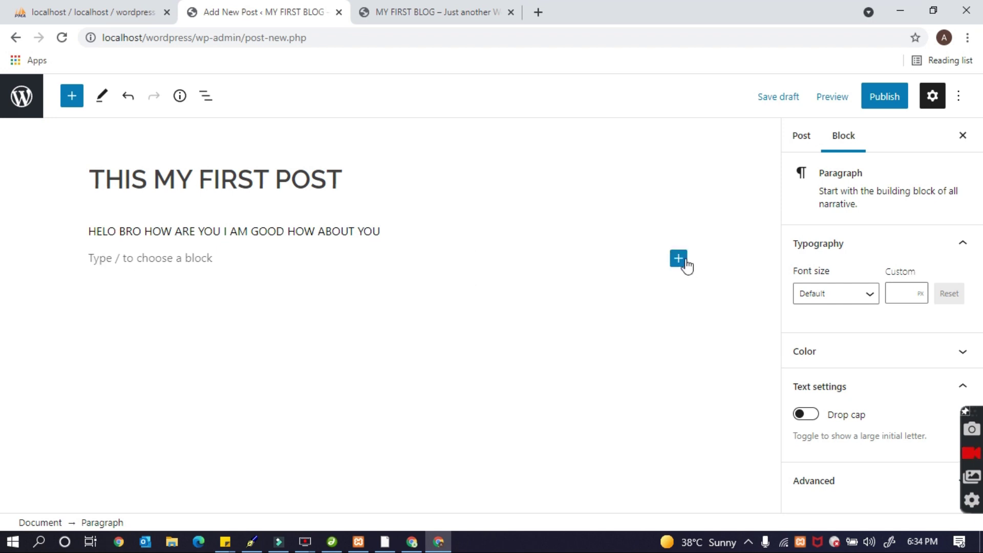
Step: Insert a Gallery block and begin uploading images from the computer
{"action": "left_click", "coordinate": [682, 262]}
{"action": "left_click", "coordinate": [708, 463]}
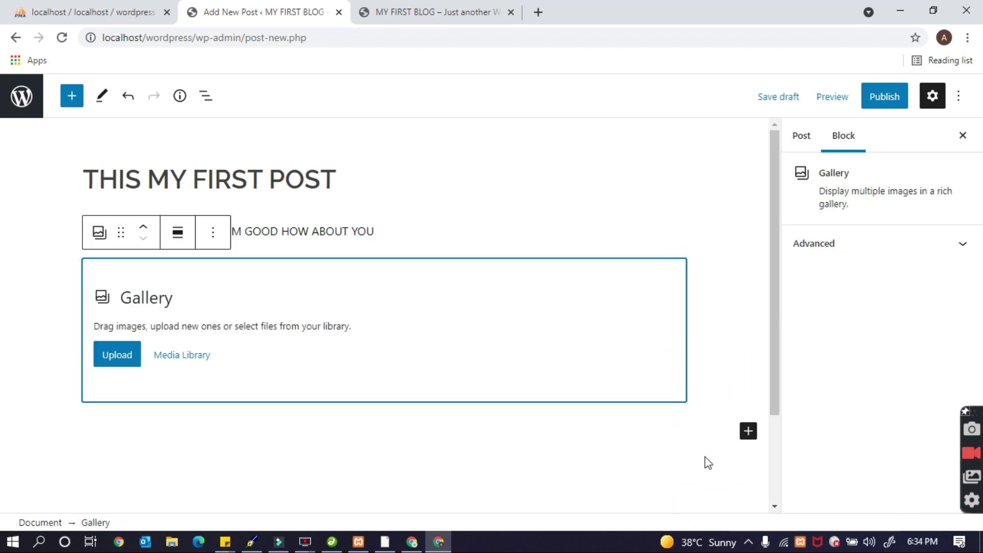
{"action": "left_click", "coordinate": [108, 356]}
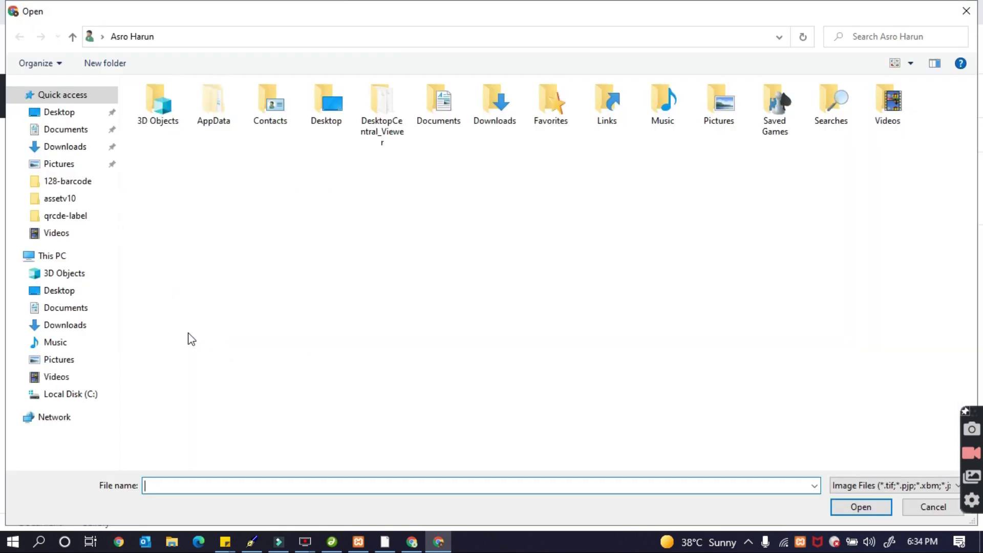
Step: Select today's six Downloads images (BC-.jpg, WARG.jpg, YUL.jpg, ENJOY.jpg, 11.jpg, QW.jpg) for upload
{"action": "left_click", "coordinate": [59, 164]}
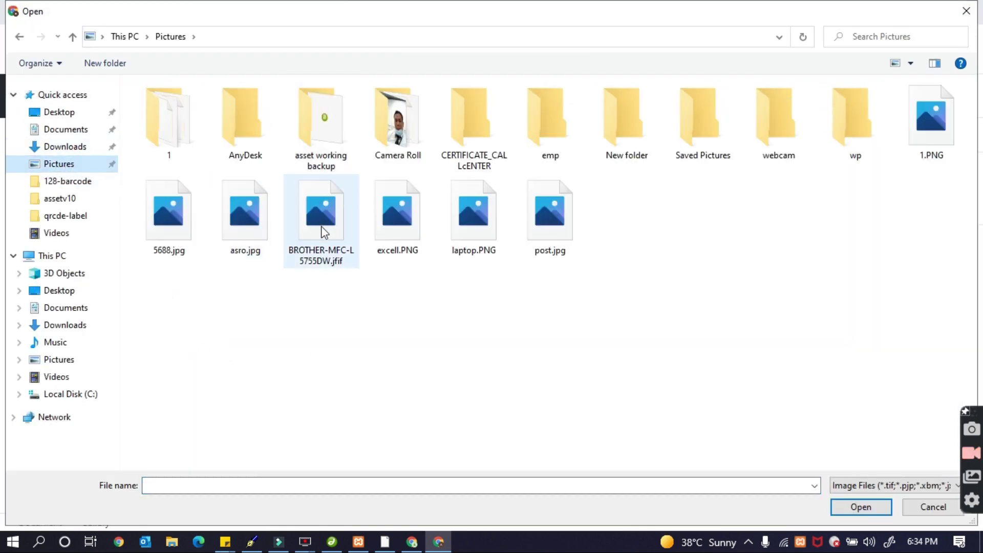
{"action": "left_click", "coordinate": [69, 149]}
{"action": "left_click_drag", "start_coordinate": [496, 136], "coordinate": [120, 102]}
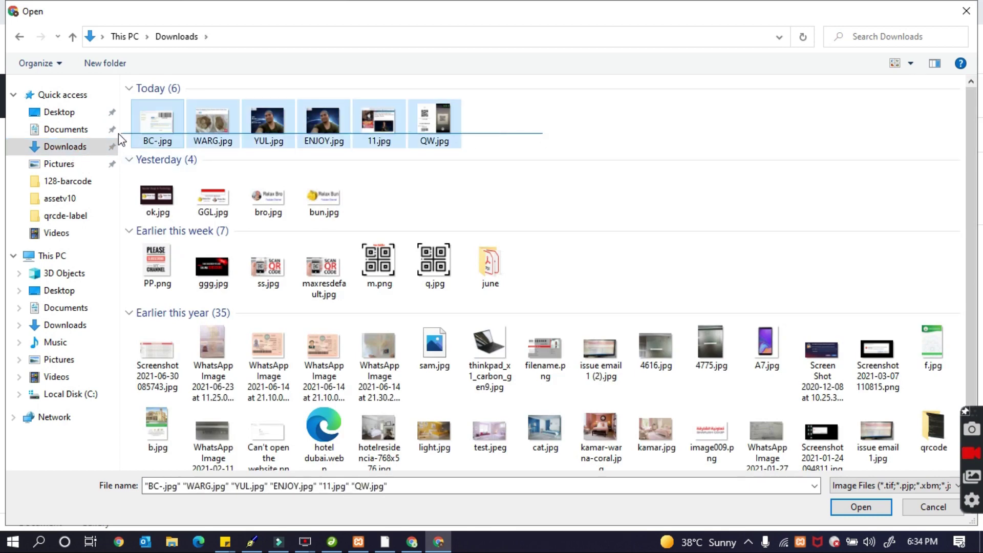
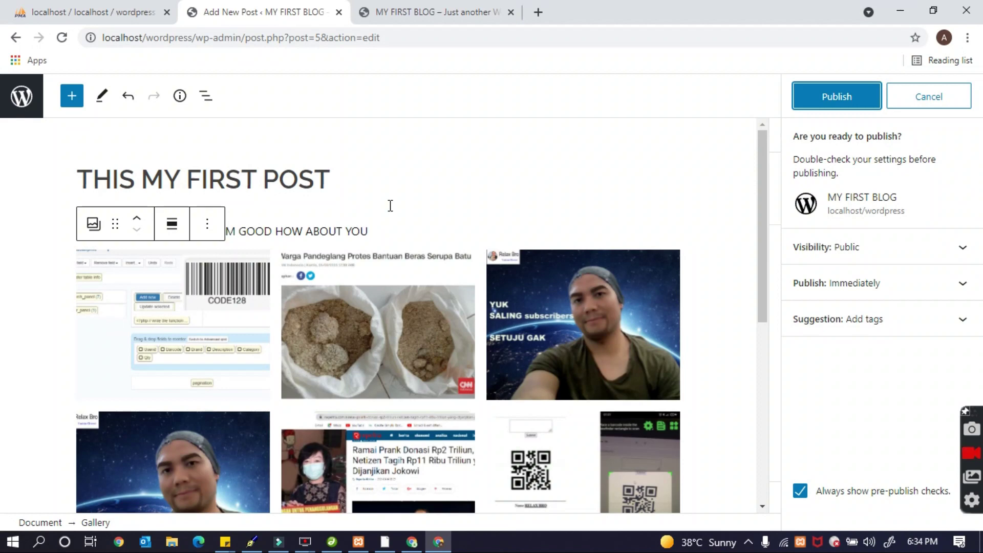
Step: Check the gallery, then publish the post 'THIS MY FIRST POST'
{"action": "scroll", "coordinate": [390, 205], "scroll_direction": "down", "scroll_amount": 5}
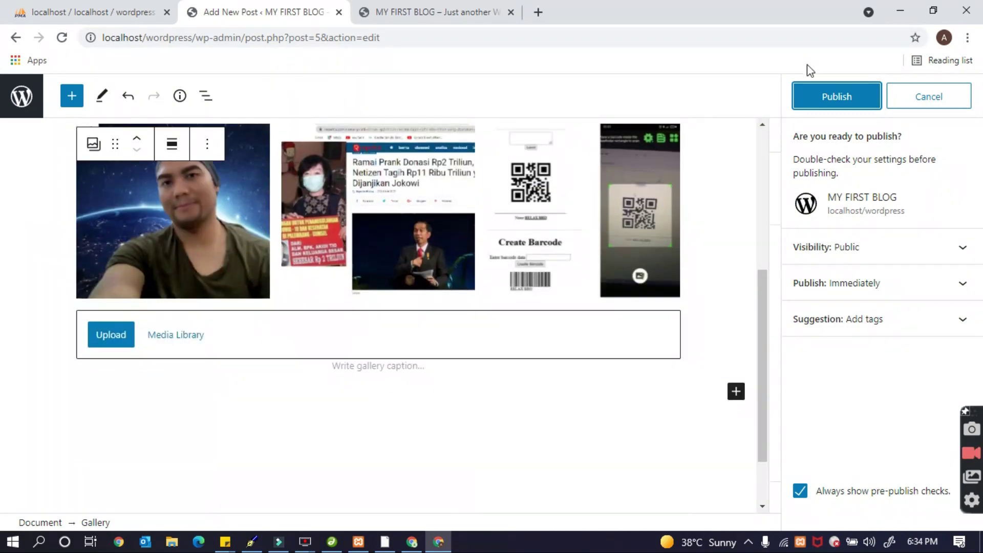
{"action": "left_click", "coordinate": [822, 97]}
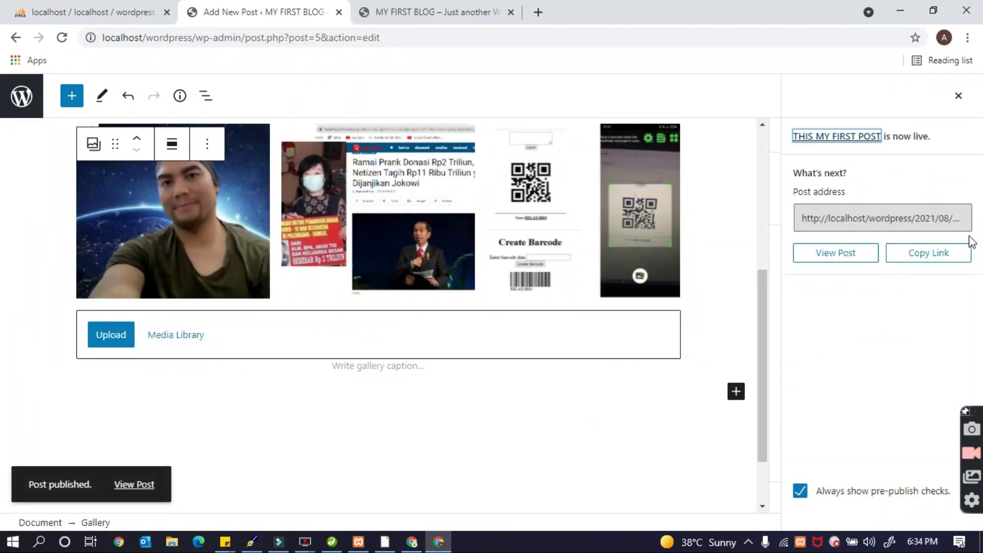
Step: Open the live post and leave the comment 'HI' under it
{"action": "left_click", "coordinate": [835, 254]}
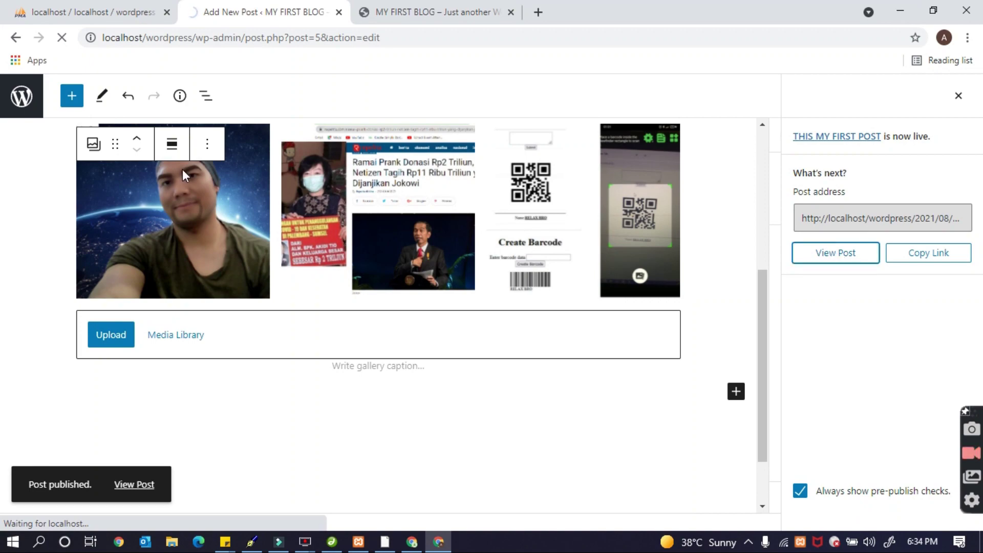
{"action": "scroll", "coordinate": [257, 182], "scroll_direction": "down", "scroll_amount": 5}
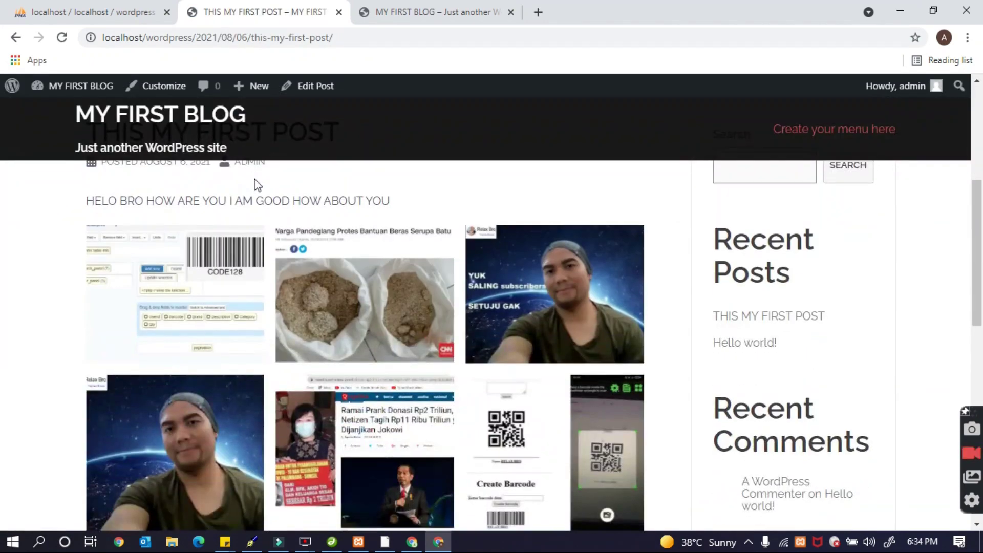
{"action": "scroll", "coordinate": [256, 183], "scroll_direction": "down", "scroll_amount": 7}
{"action": "scroll", "coordinate": [257, 183], "scroll_direction": "up", "scroll_amount": 11}
{"action": "scroll", "coordinate": [271, 193], "scroll_direction": "down", "scroll_amount": 6}
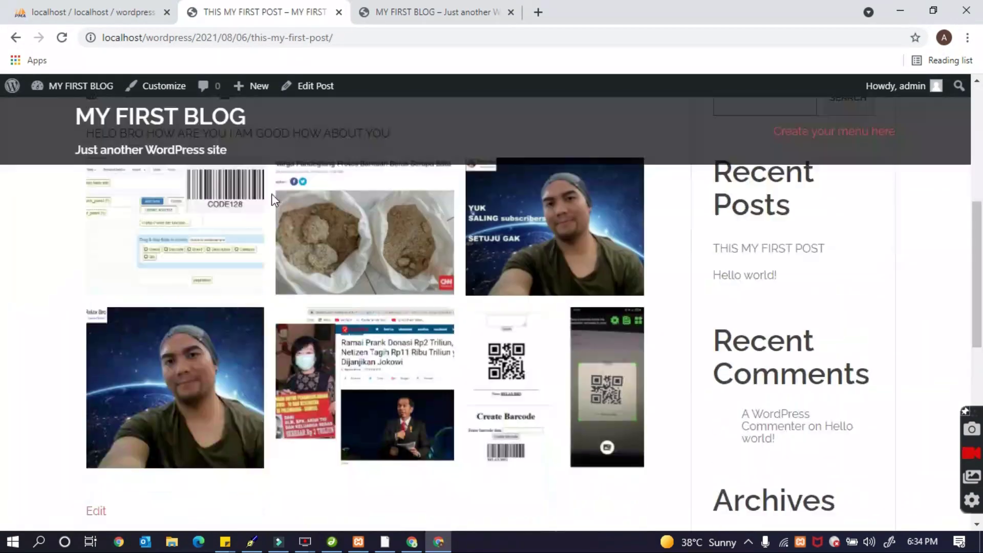
{"action": "scroll", "coordinate": [271, 193], "scroll_direction": "down", "scroll_amount": 5}
{"action": "left_click", "coordinate": [159, 404]}
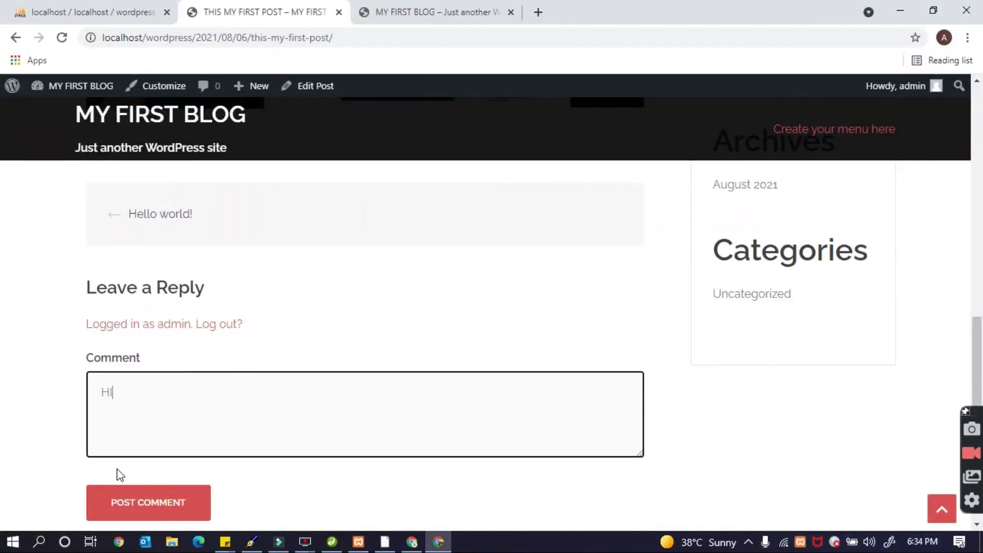
{"action": "left_click", "coordinate": [116, 519]}
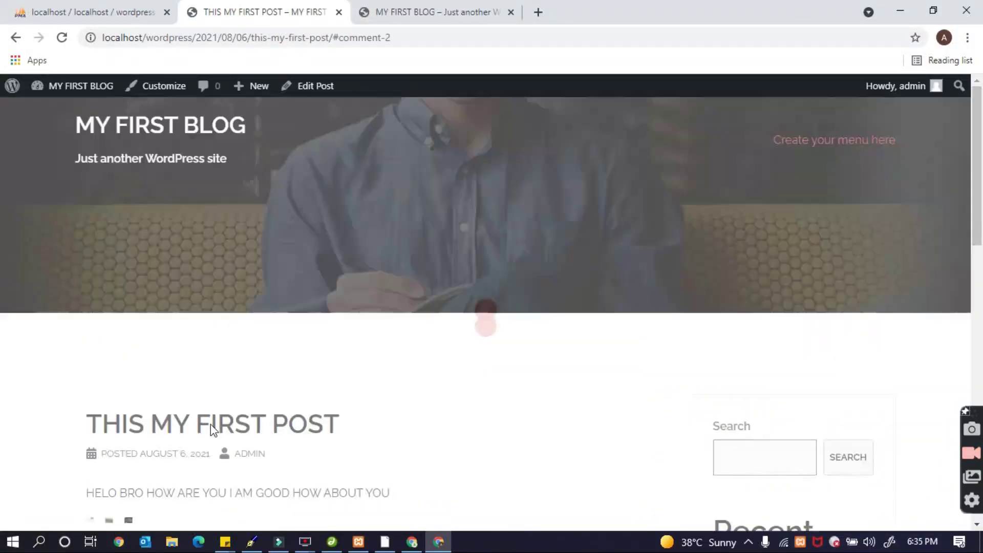
Step: Post a second comment containing a frowning emoji
{"action": "left_click", "coordinate": [213, 458]}
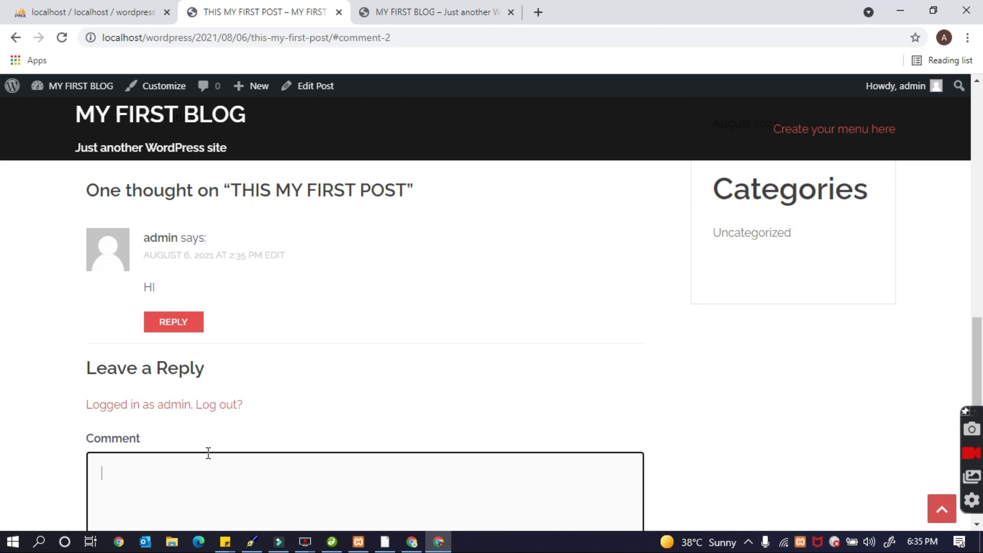
{"action": "scroll", "coordinate": [154, 463], "scroll_direction": "down", "scroll_amount": 4}
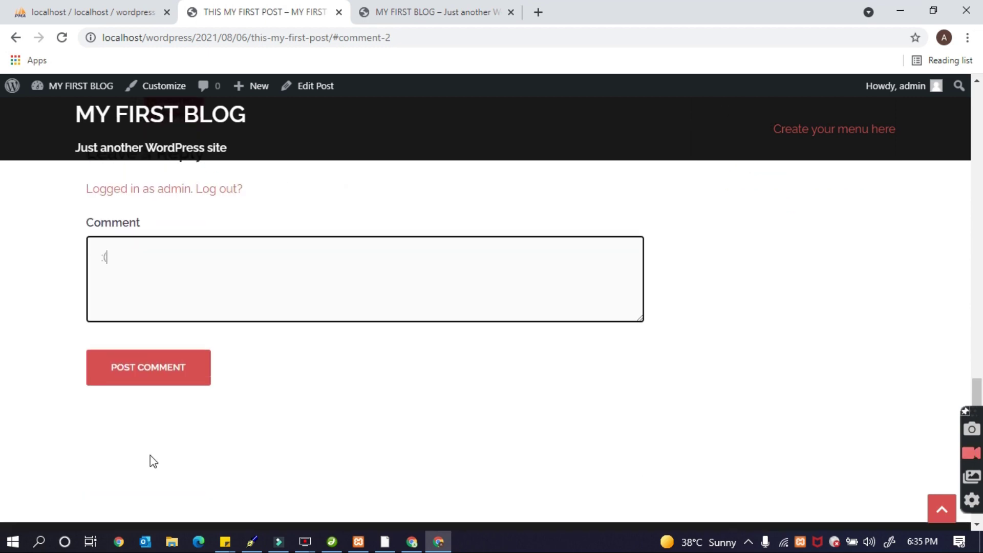
{"action": "left_click", "coordinate": [149, 375]}
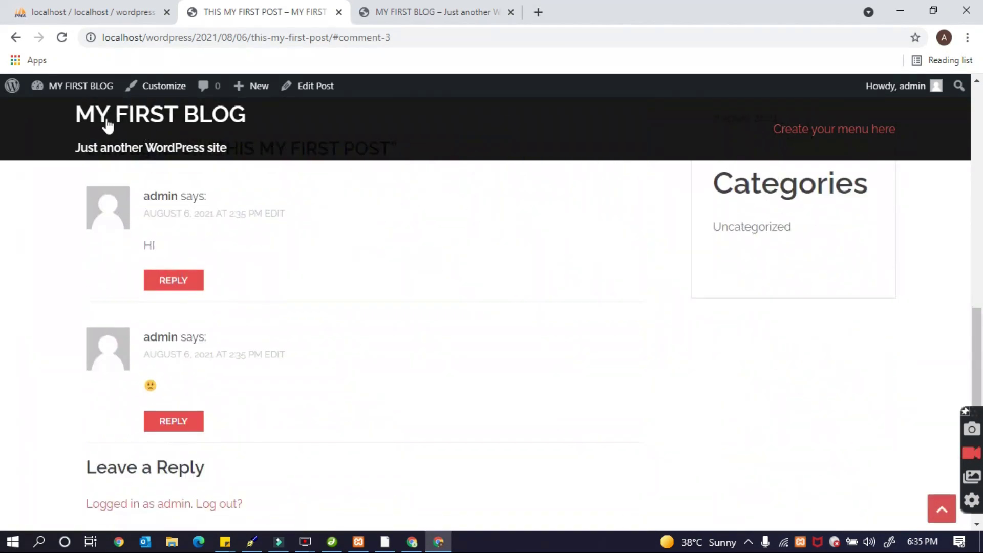
Step: Dismiss the Widgets welcome message, then view Installed Plugins with Autologin Links active
{"action": "mouse_move", "coordinate": [90, 93]}
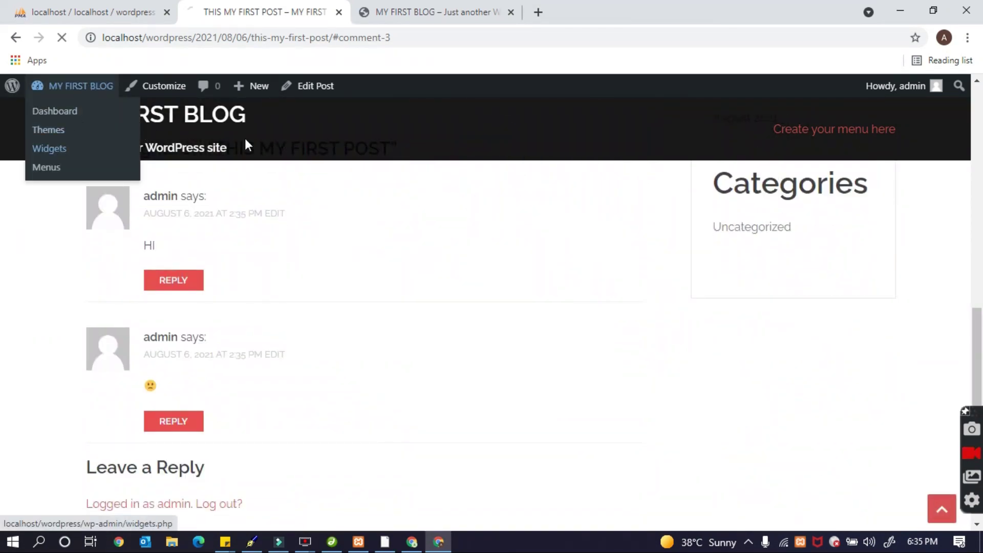
{"action": "left_click", "coordinate": [78, 151]}
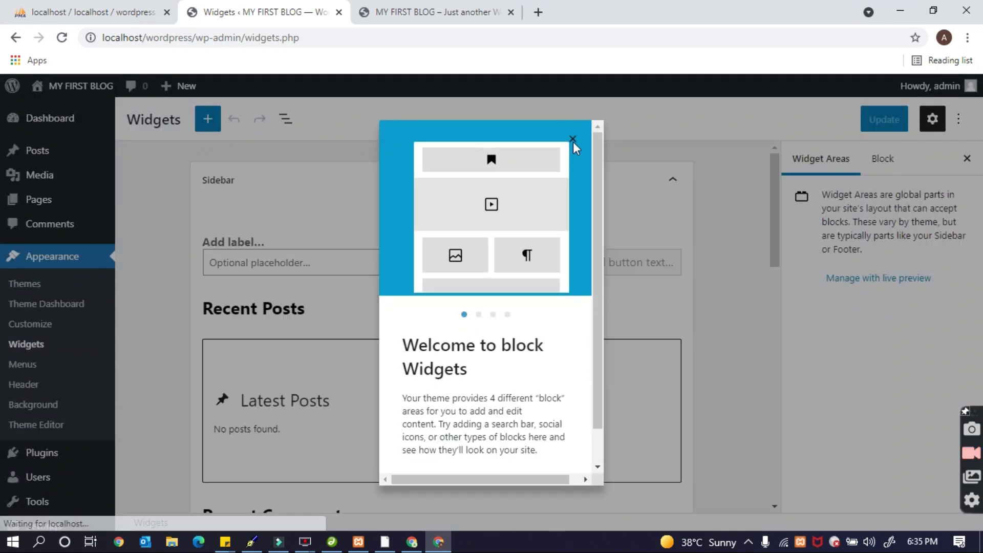
{"action": "left_click", "coordinate": [572, 138]}
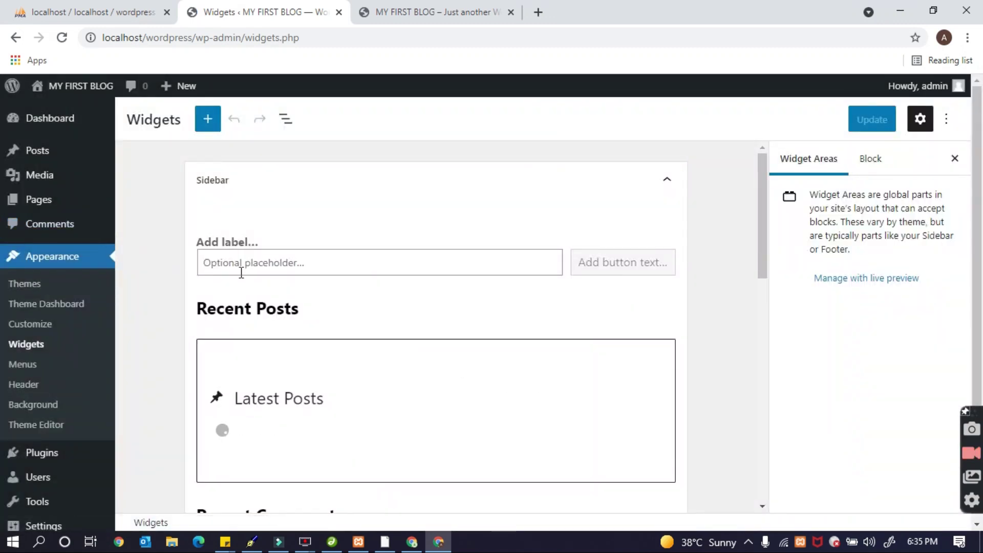
{"action": "scroll", "coordinate": [60, 358], "scroll_direction": "down", "scroll_amount": 1}
{"action": "mouse_move", "coordinate": [49, 417]}
{"action": "left_click", "coordinate": [134, 422]}
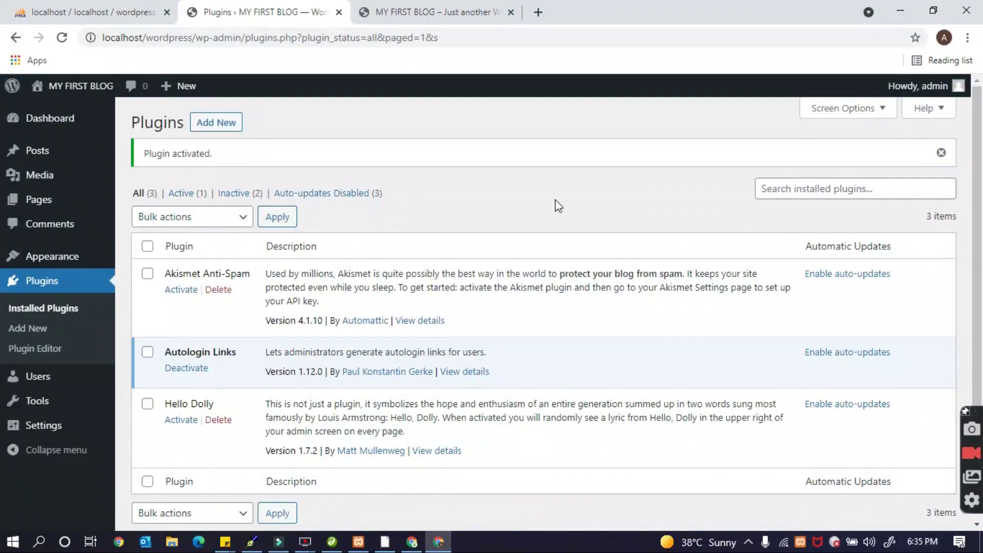
Step: Show All Users, listing only the admin account, then start adding a new user
{"action": "scroll", "coordinate": [199, 336], "scroll_direction": "down", "scroll_amount": 1}
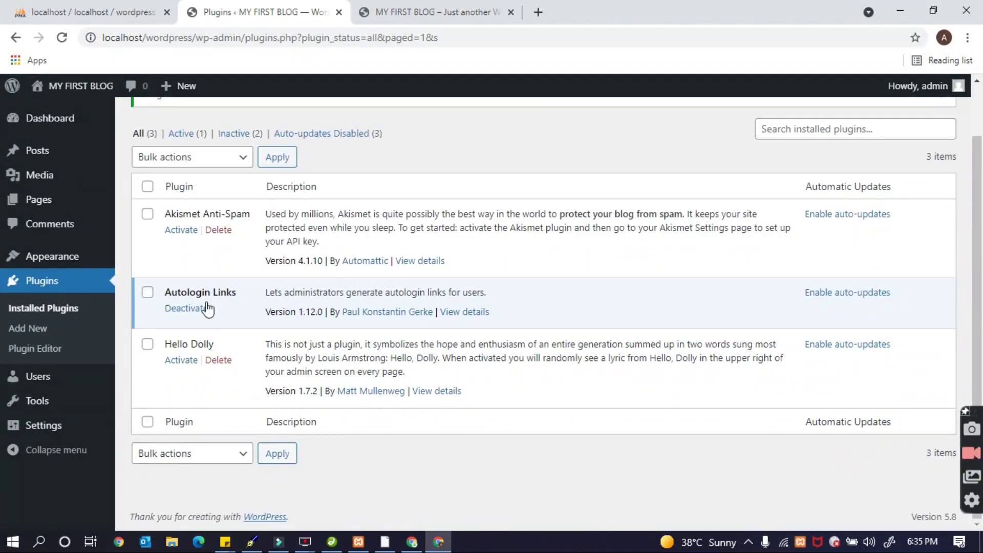
{"action": "scroll", "coordinate": [66, 295], "scroll_direction": "up", "scroll_amount": 1}
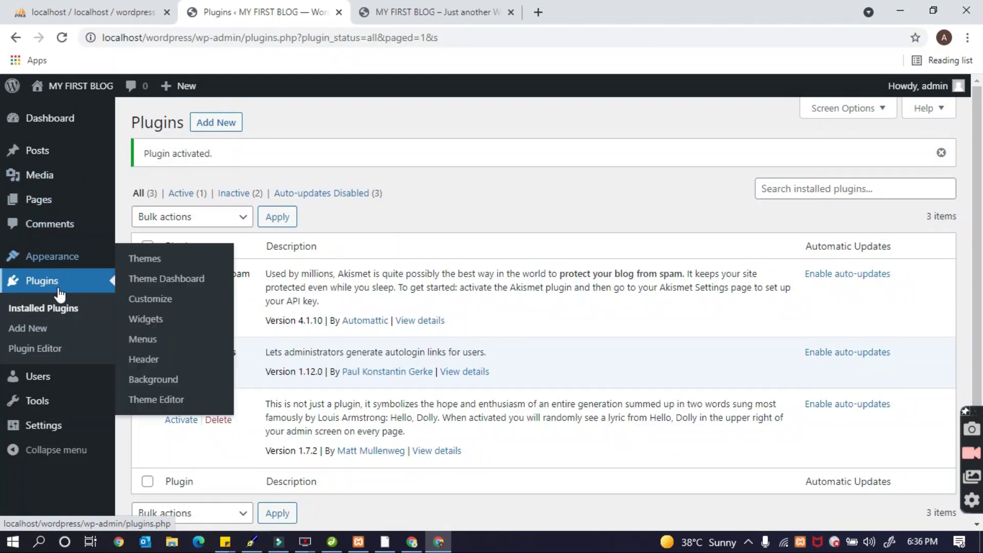
{"action": "mouse_move", "coordinate": [37, 380]}
{"action": "left_click", "coordinate": [149, 378]}
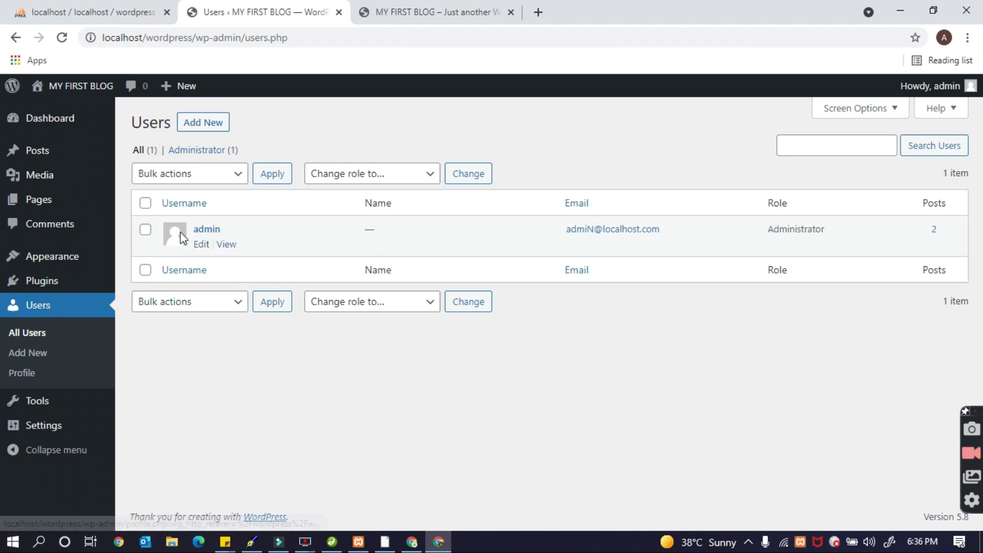
{"action": "left_click", "coordinate": [210, 123]}
Step: Create Author user 'sample', filling in the e-mail, first name and last name
{"action": "left_click", "coordinate": [319, 197]}
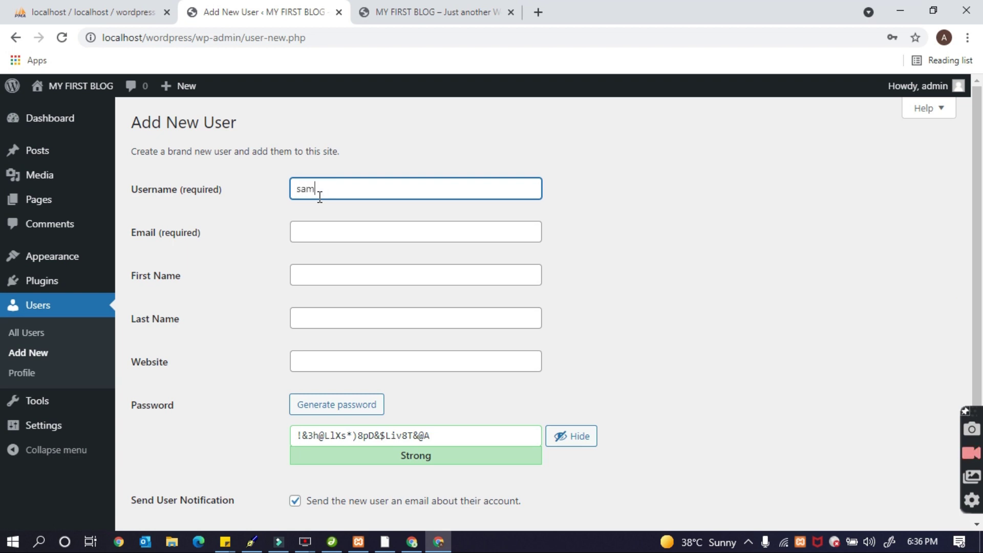
{"action": "key", "text": "Tab"}
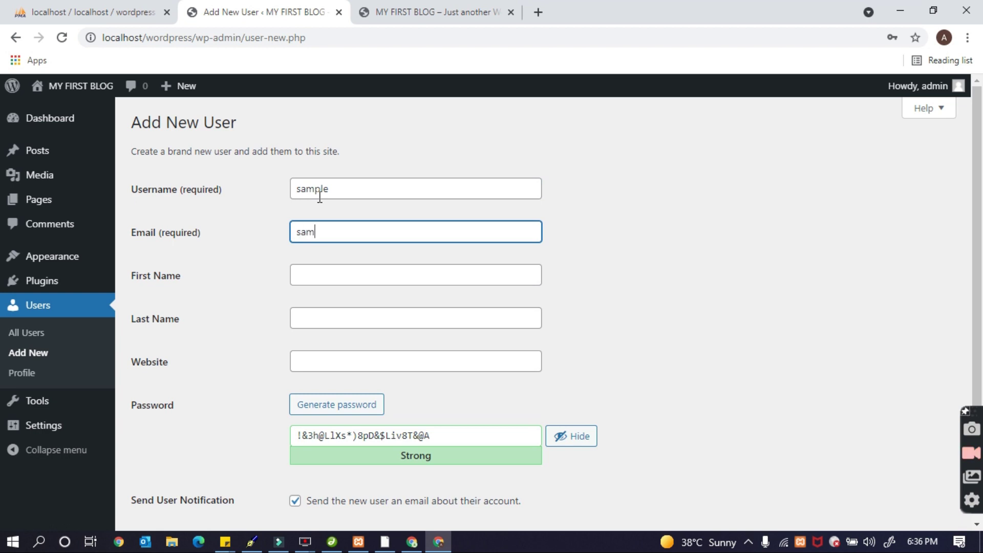
{"action": "type", "text": "sample@gmail.com"}
{"action": "key", "text": "Tab"}
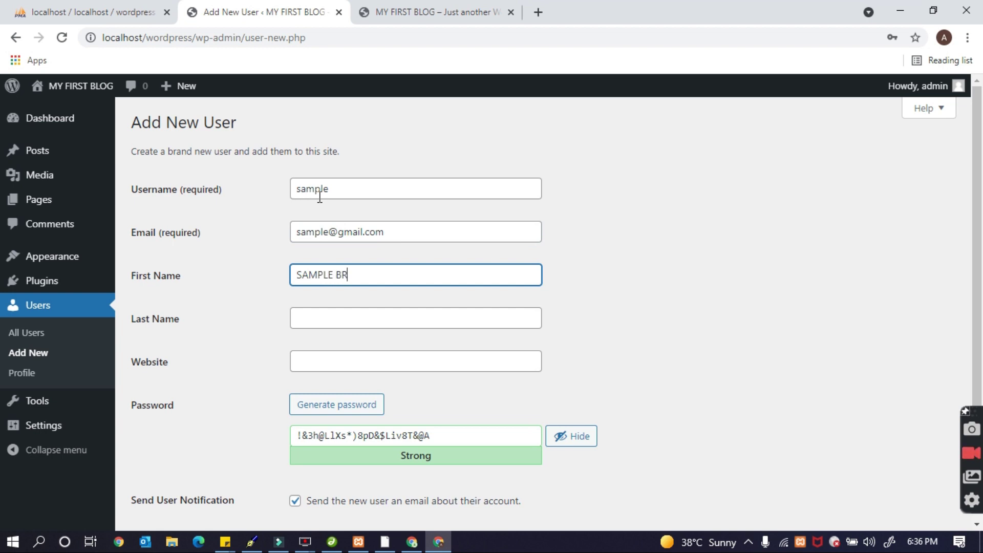
{"action": "key", "text": "Tab"}
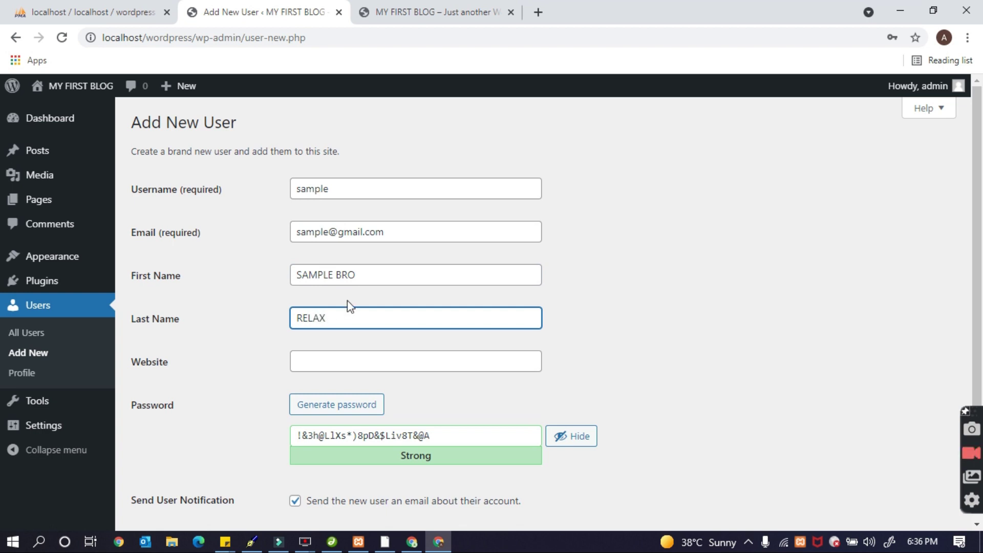
{"action": "scroll", "coordinate": [392, 351], "scroll_direction": "down", "scroll_amount": 3}
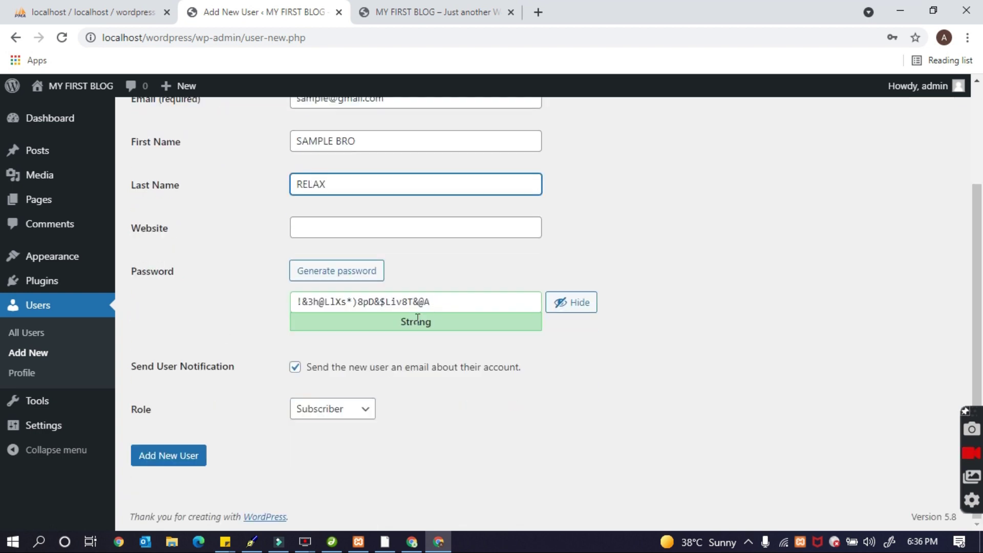
{"action": "left_click", "coordinate": [322, 412]}
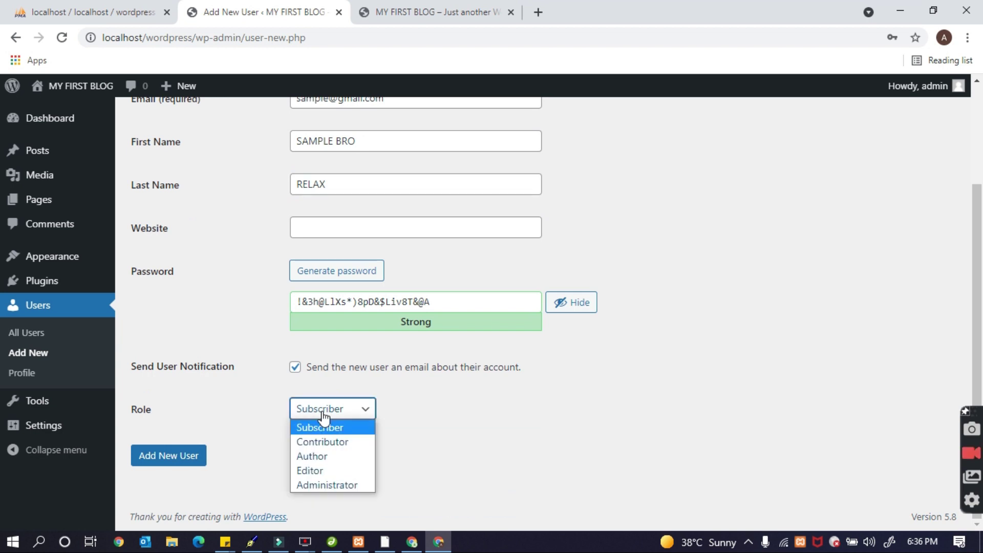
{"action": "left_click", "coordinate": [327, 456]}
{"action": "left_click", "coordinate": [186, 456]}
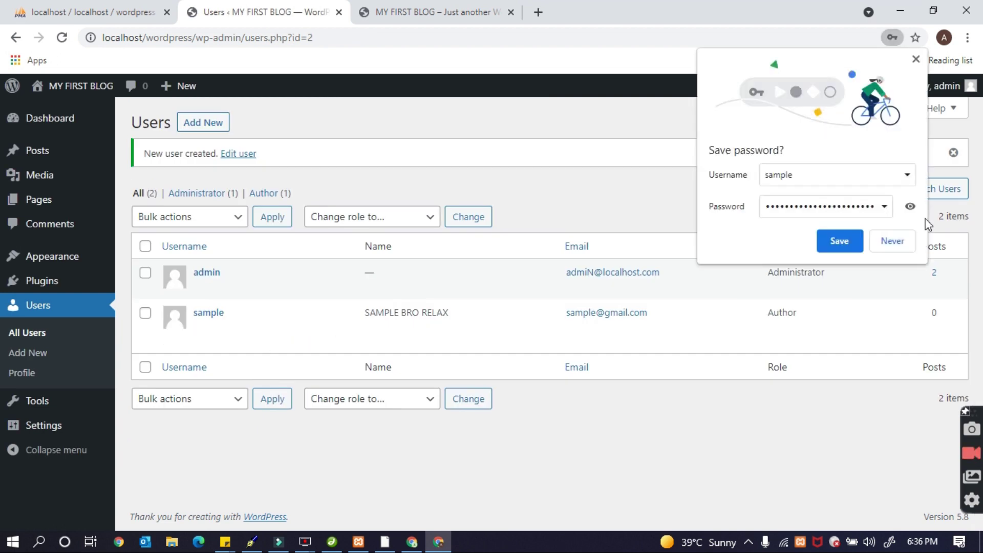
Step: Let the browser save the new password and open the sample user's profile
{"action": "left_click", "coordinate": [860, 244]}
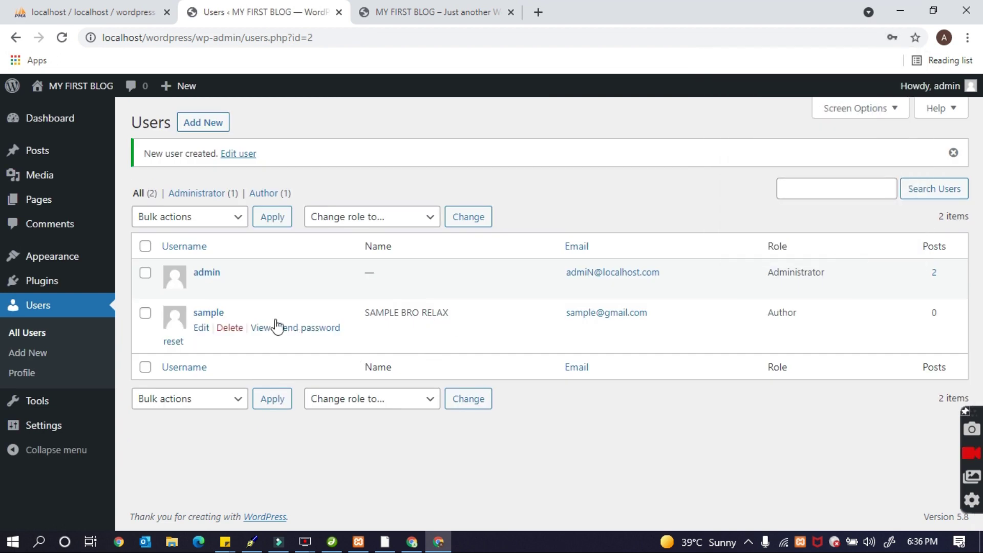
{"action": "left_click", "coordinate": [207, 312]}
{"action": "scroll", "coordinate": [303, 325], "scroll_direction": "down", "scroll_amount": 5}
{"action": "scroll", "coordinate": [305, 334], "scroll_direction": "down", "scroll_amount": 10}
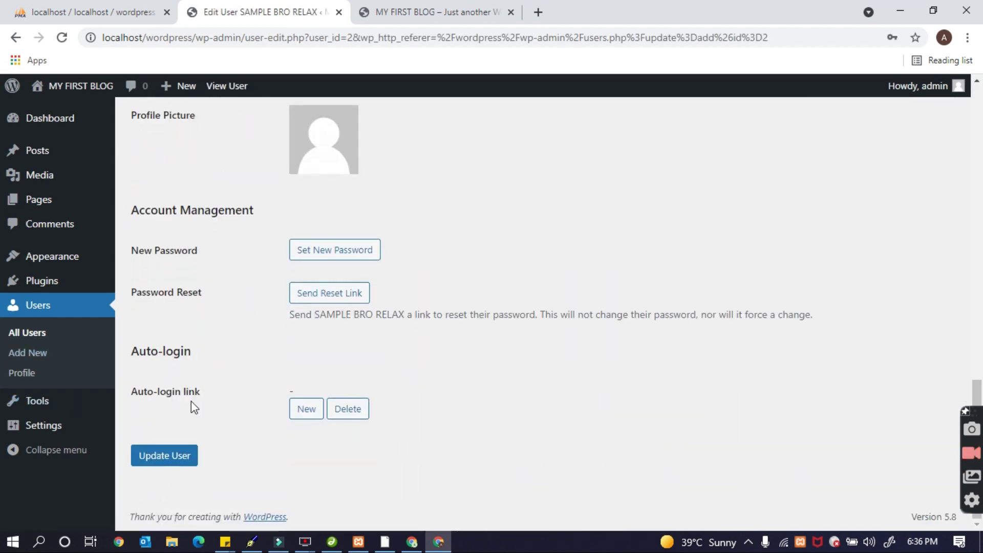
Step: Generate a new auto-login link for the user and copy it
{"action": "left_click", "coordinate": [305, 408]}
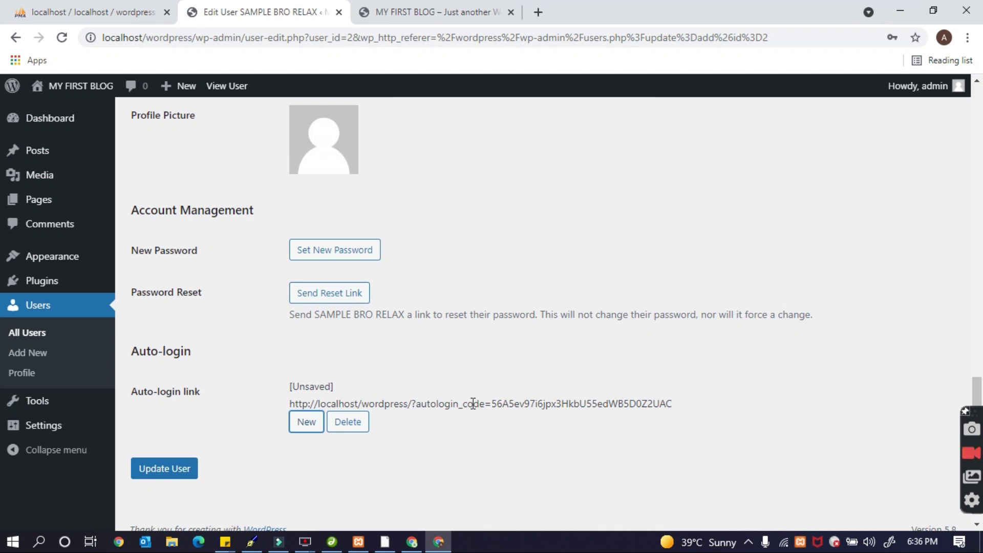
{"action": "triple_click", "coordinate": [467, 405]}
{"action": "right_click", "coordinate": [429, 408]}
{"action": "left_click", "coordinate": [447, 414]}
{"action": "scroll", "coordinate": [774, 272], "scroll_direction": "up", "scroll_amount": 7}
{"action": "scroll", "coordinate": [773, 272], "scroll_direction": "up", "scroll_amount": 8}
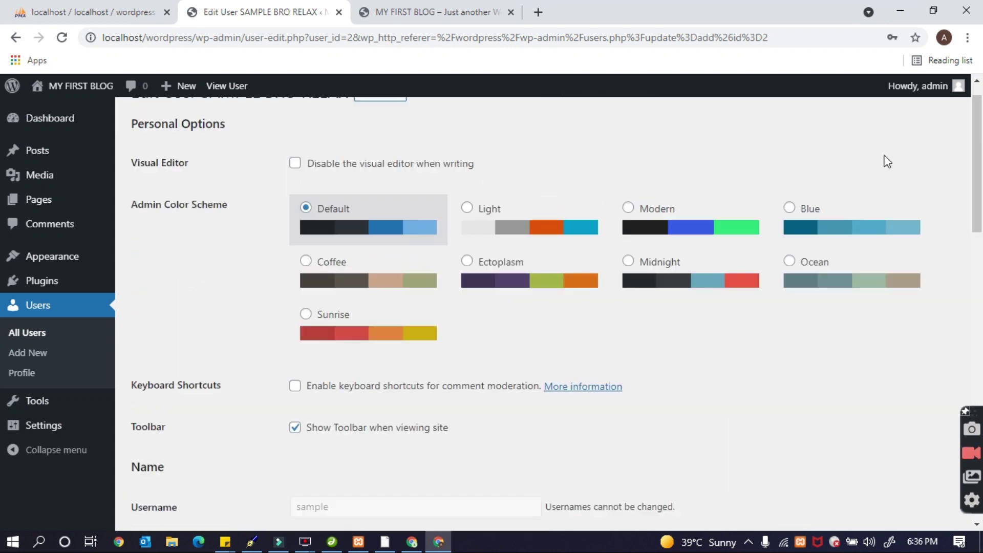
{"action": "mouse_move", "coordinate": [947, 90]}
{"action": "scroll", "coordinate": [461, 389], "scroll_direction": "up", "scroll_amount": 1}
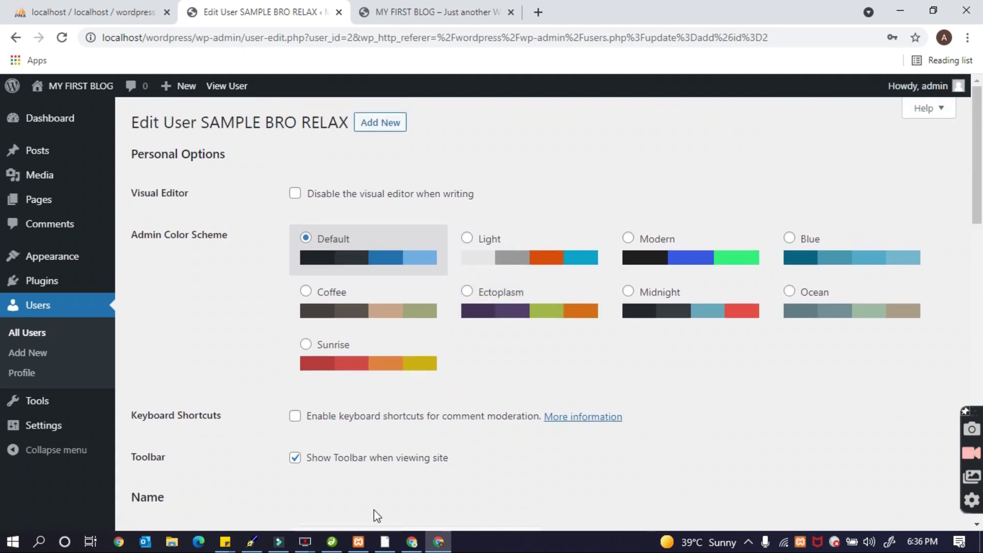
{"action": "left_click", "coordinate": [204, 543]}
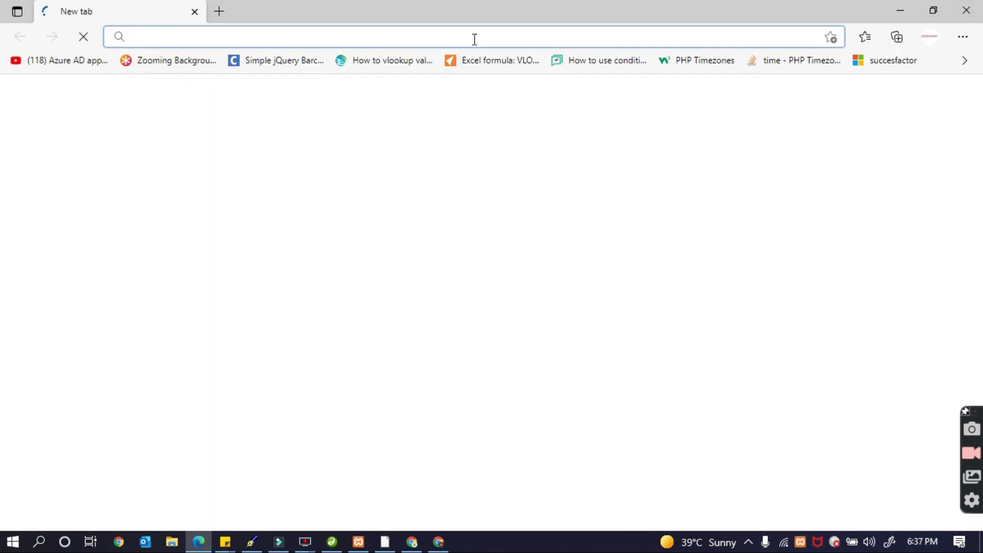
Step: Load the copied auto-login link in Edge, which reports it invalid, then minimise Edge
{"action": "right_click", "coordinate": [474, 39]}
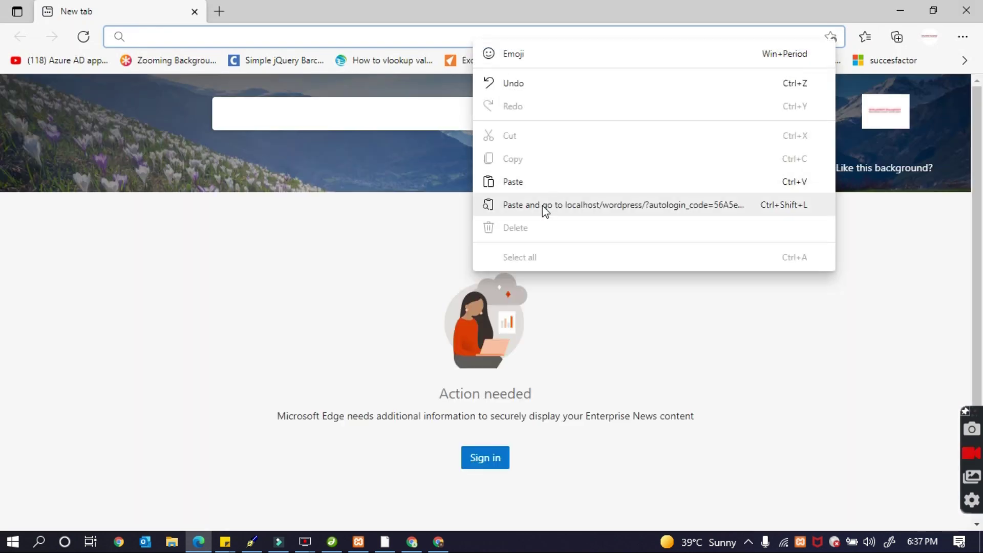
{"action": "left_click", "coordinate": [544, 210]}
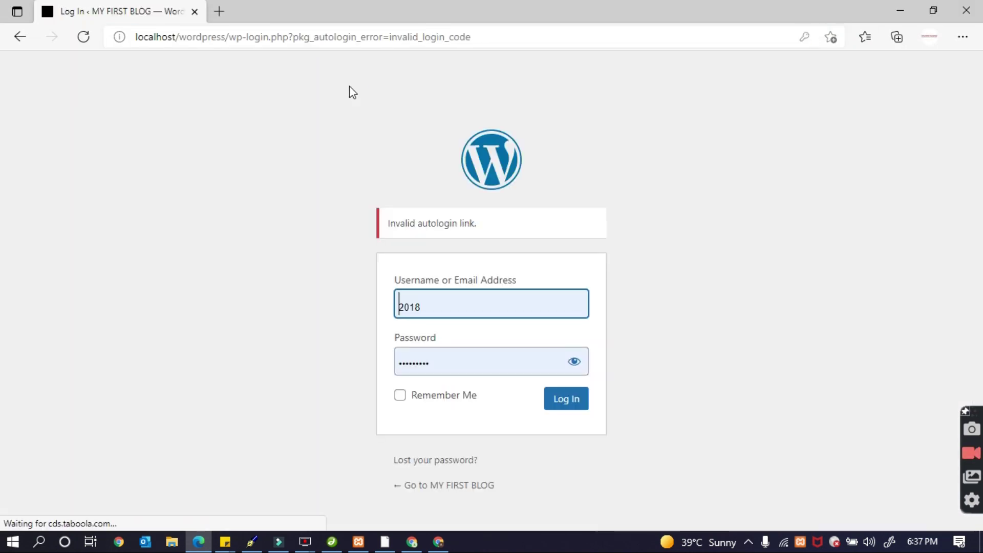
{"action": "left_click", "coordinate": [505, 36]}
{"action": "left_click", "coordinate": [504, 36]}
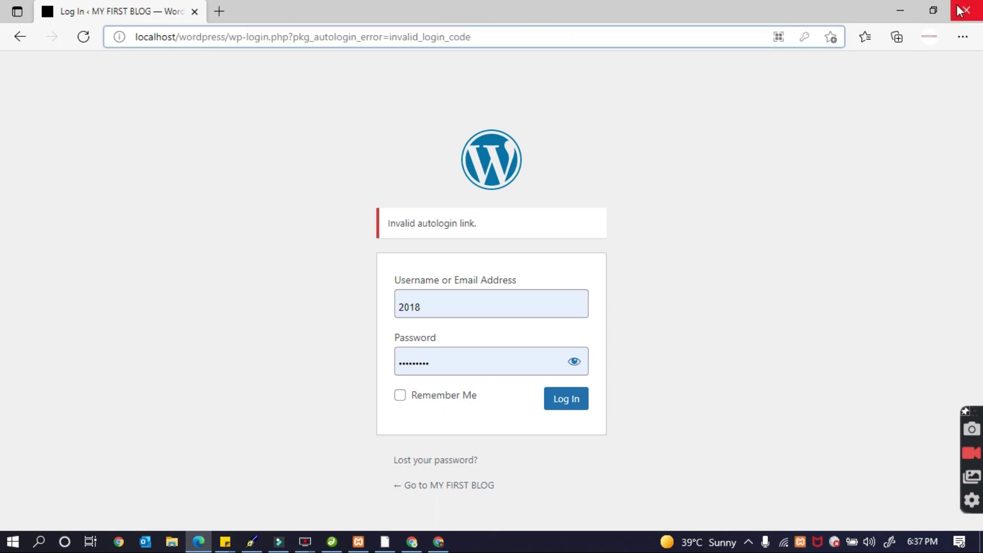
{"action": "left_click", "coordinate": [901, 10]}
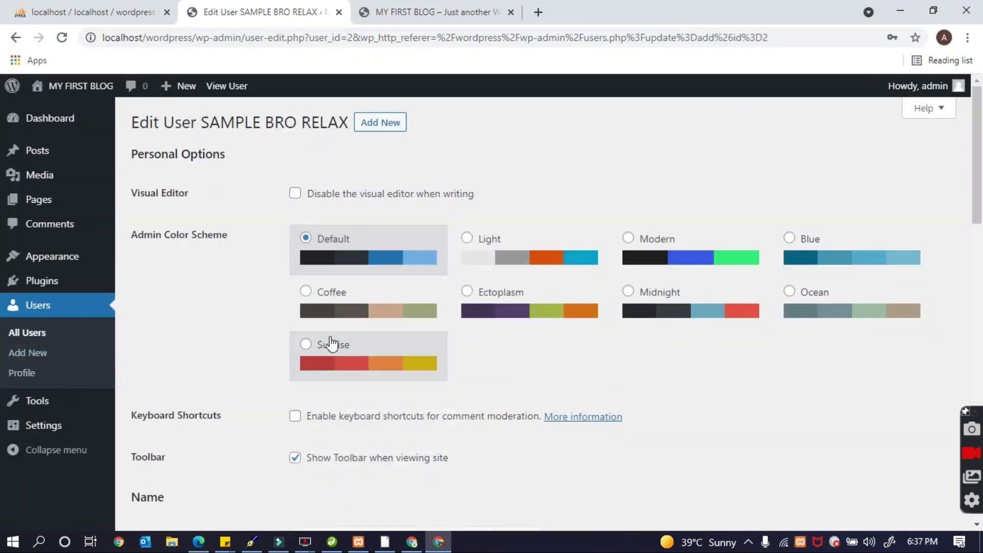
Step: Update the user to store the new auto-login link and confirm it saved
{"action": "scroll", "coordinate": [330, 343], "scroll_direction": "down", "scroll_amount": 15}
{"action": "scroll", "coordinate": [230, 461], "scroll_direction": "up", "scroll_amount": 2}
{"action": "scroll", "coordinate": [150, 473], "scroll_direction": "down", "scroll_amount": 1}
{"action": "left_click", "coordinate": [159, 455]}
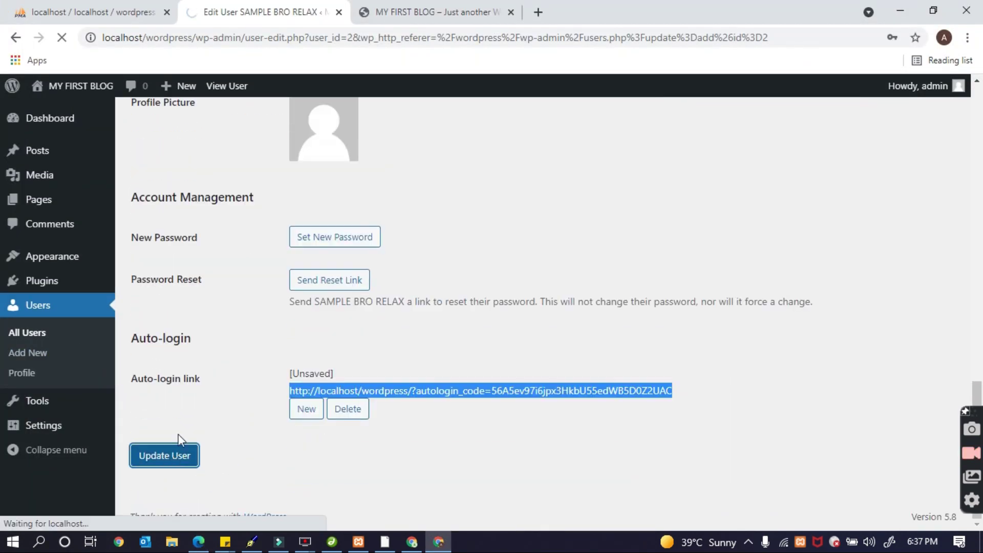
{"action": "scroll", "coordinate": [271, 381], "scroll_direction": "down", "scroll_amount": 15}
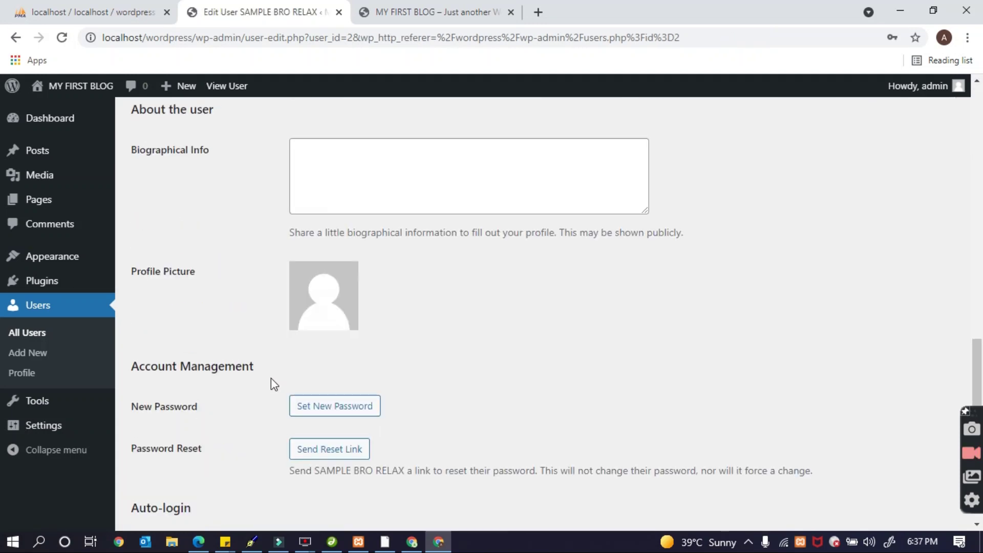
{"action": "scroll", "coordinate": [274, 384], "scroll_direction": "down", "scroll_amount": 3}
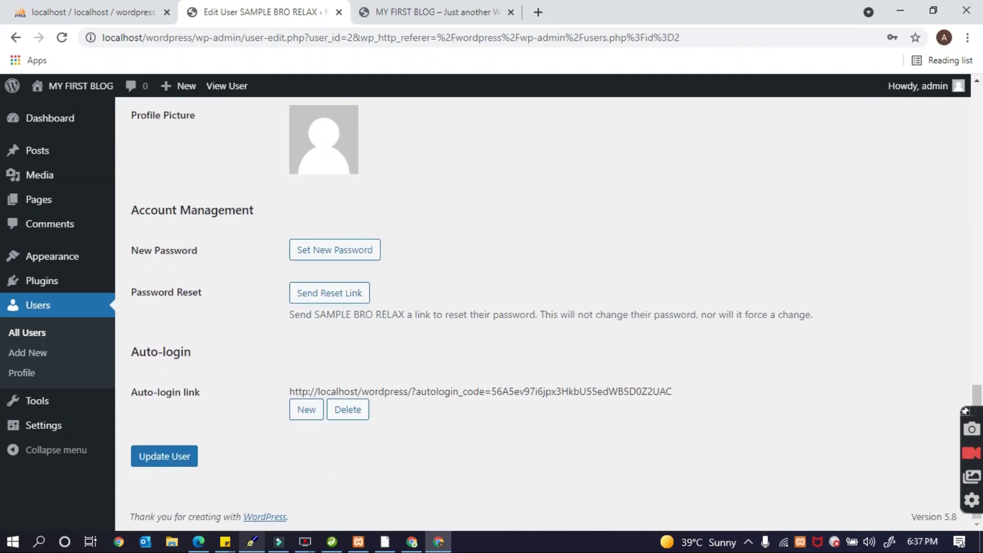
{"action": "left_click", "coordinate": [199, 542]}
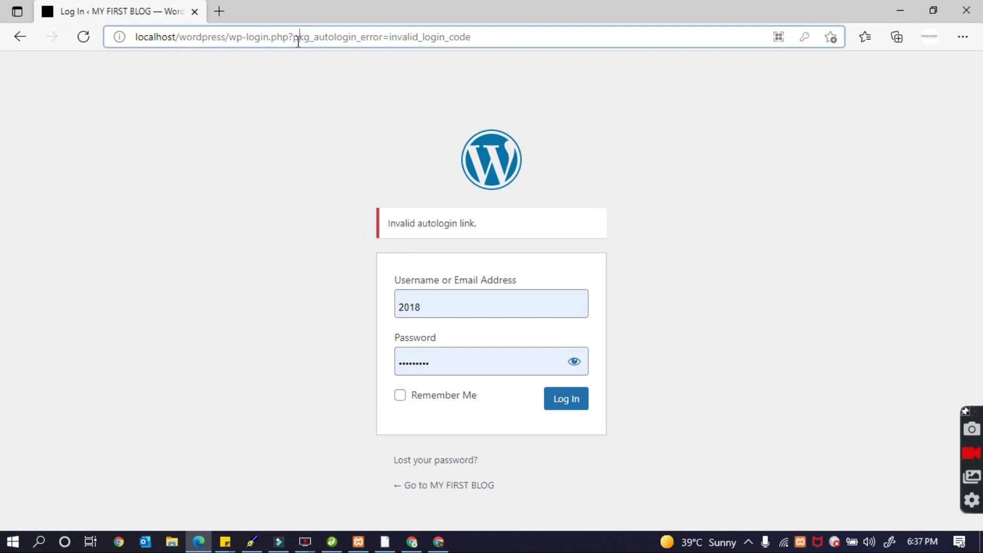
Step: Paste the saved auto-login link into Edge's address bar to sign in, then view Profile
{"action": "double_click", "coordinate": [306, 37]}
{"action": "left_click_drag", "start_coordinate": [486, 31], "coordinate": [2, 43]}
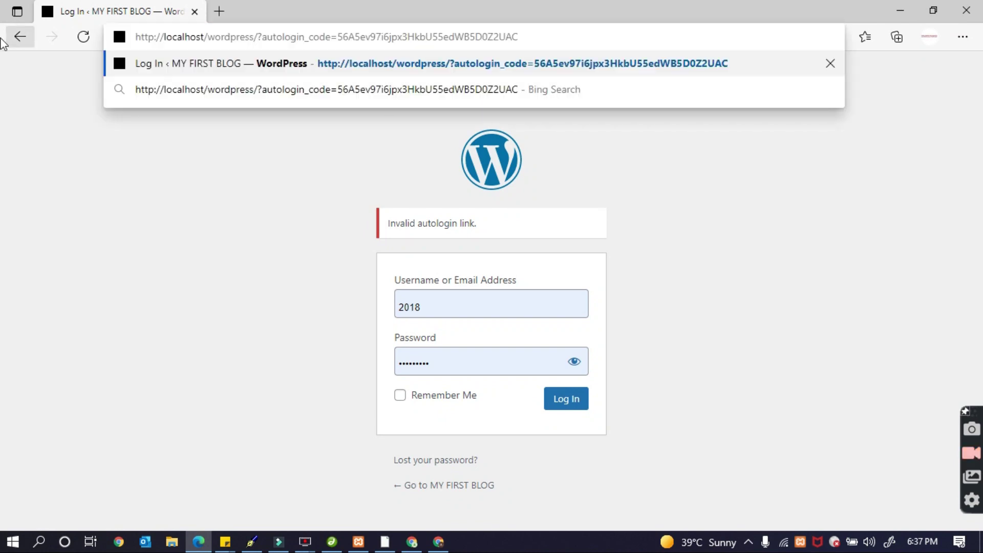
{"action": "key", "text": "Return"}
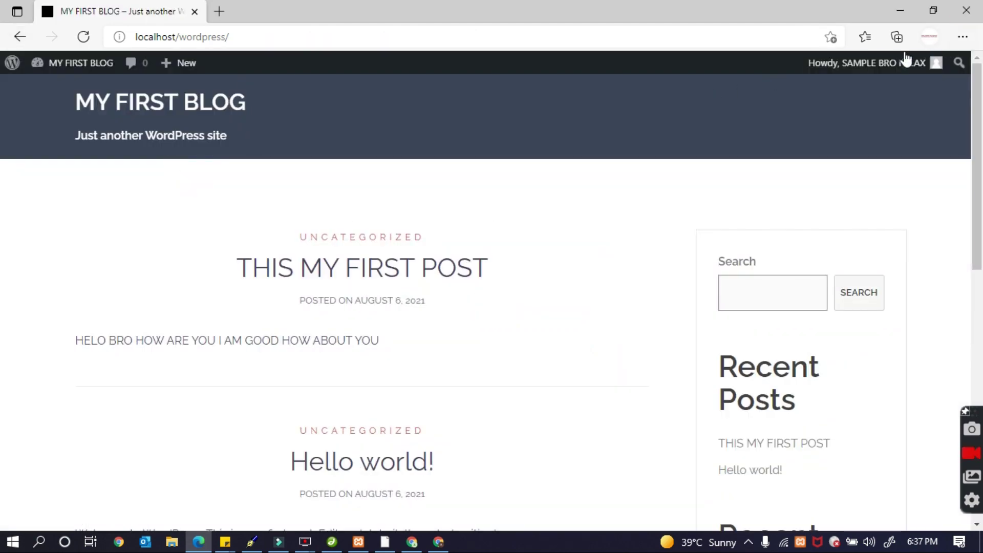
{"action": "mouse_move", "coordinate": [884, 66]}
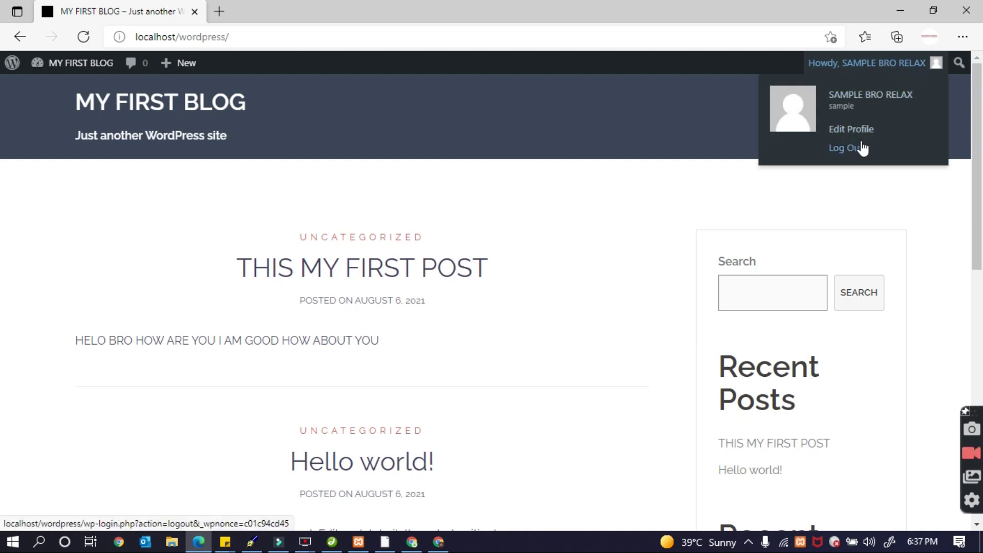
{"action": "left_click", "coordinate": [855, 97]}
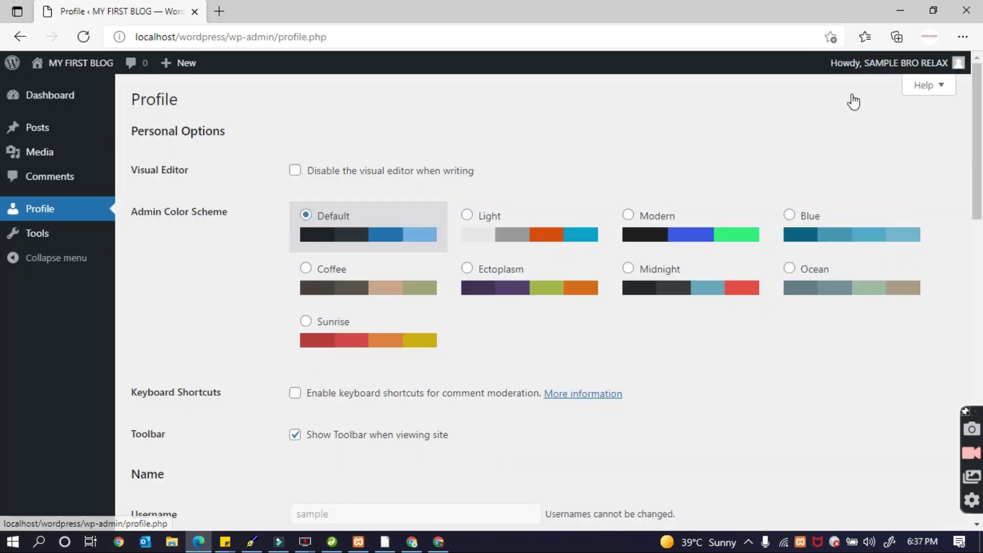
Step: Inspect the auto-login link on the author's profile, then return to the Dashboard
{"action": "scroll", "coordinate": [285, 333], "scroll_direction": "down", "scroll_amount": 15}
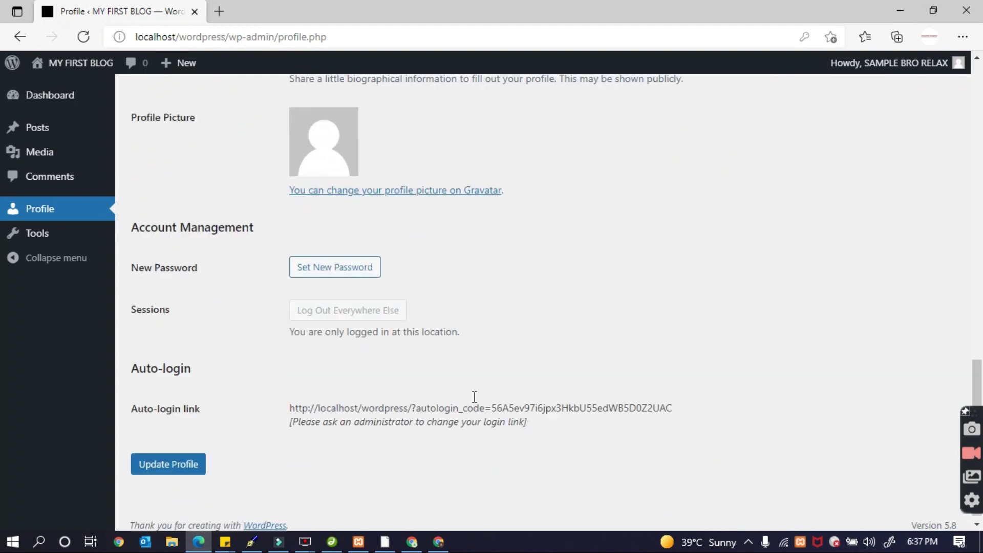
{"action": "scroll", "coordinate": [473, 403], "scroll_direction": "down", "scroll_amount": 2}
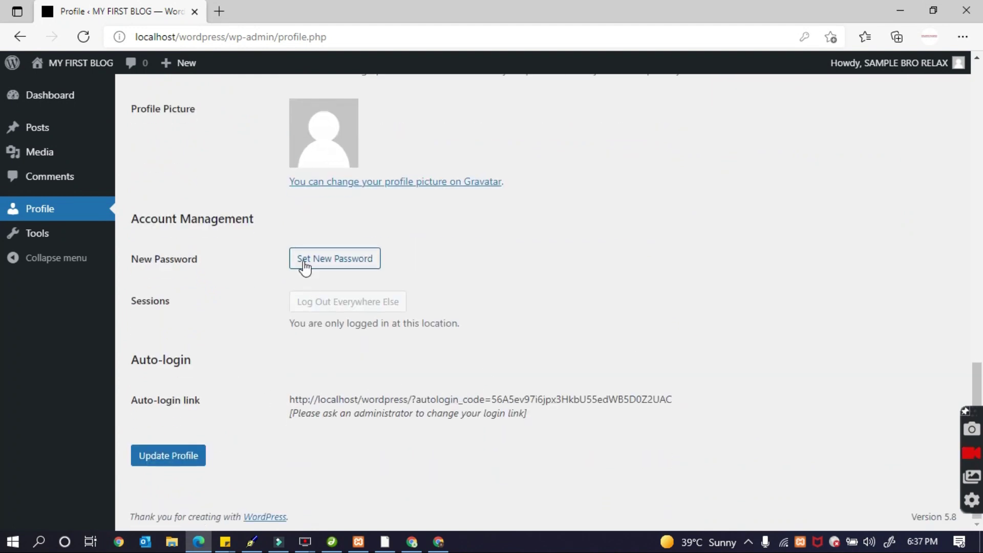
{"action": "left_click_drag", "start_coordinate": [298, 401], "coordinate": [473, 413]}
{"action": "left_click", "coordinate": [564, 423]}
{"action": "left_click_drag", "start_coordinate": [637, 400], "coordinate": [542, 401]}
{"action": "left_click", "coordinate": [460, 408]}
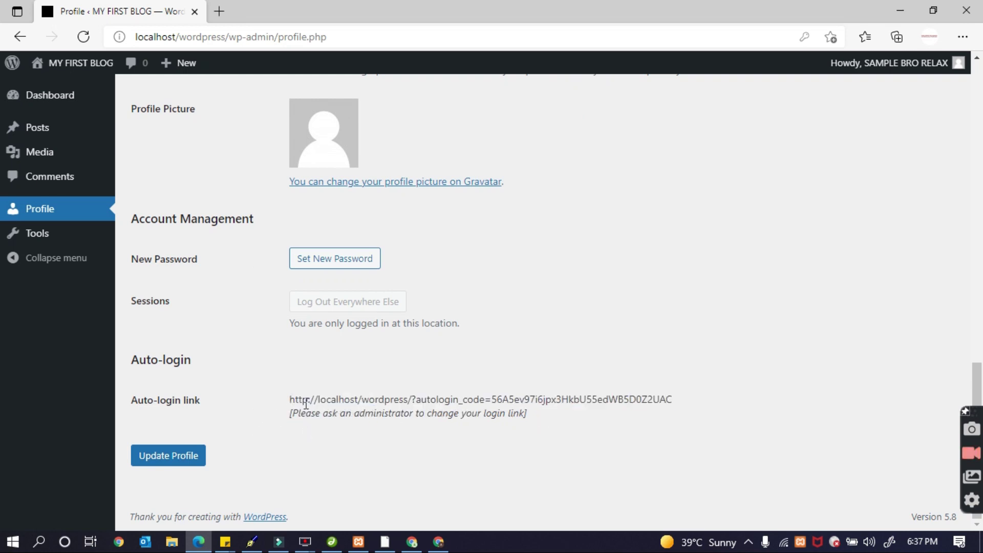
{"action": "scroll", "coordinate": [317, 407], "scroll_direction": "up", "scroll_amount": 15}
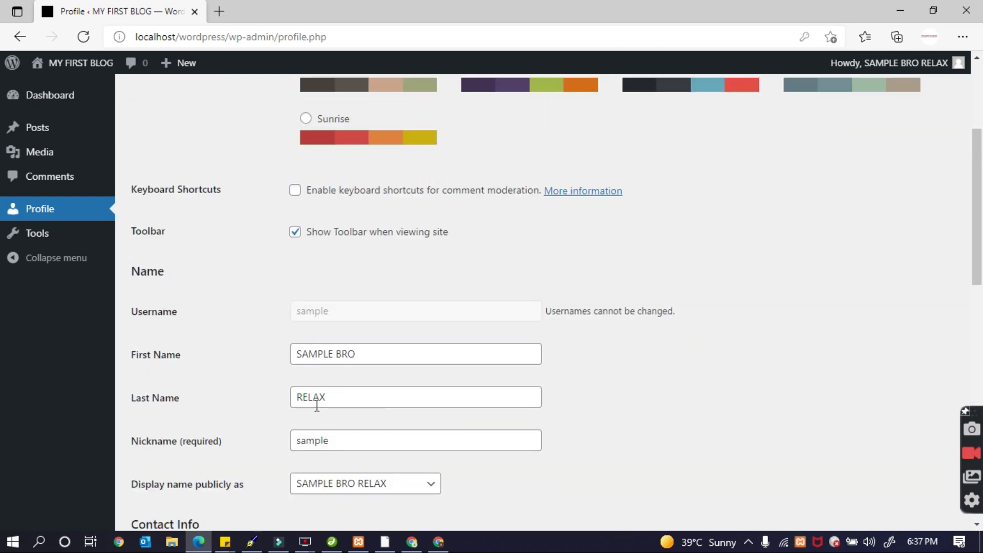
{"action": "scroll", "coordinate": [338, 382], "scroll_direction": "down", "scroll_amount": 15}
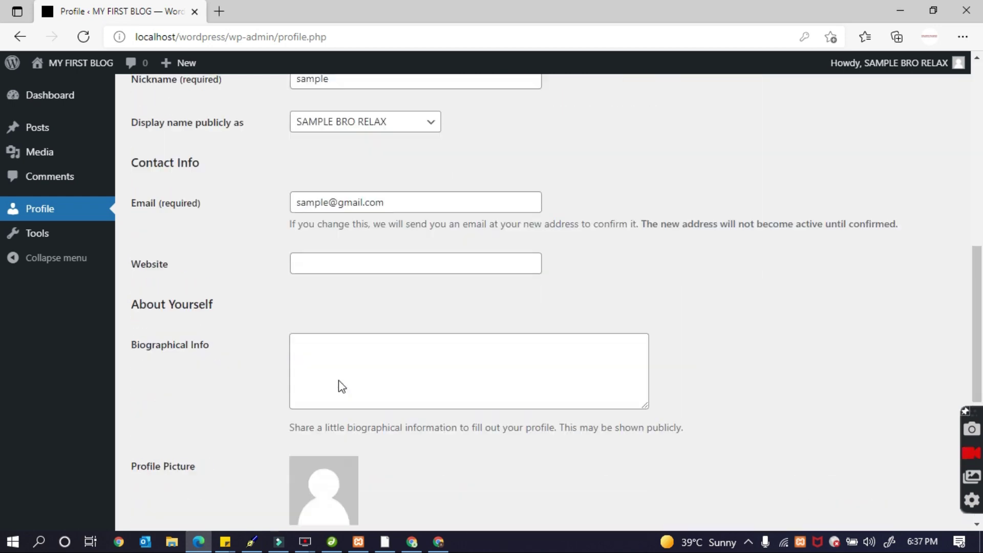
{"action": "scroll", "coordinate": [347, 397], "scroll_direction": "up", "scroll_amount": 12}
{"action": "left_click", "coordinate": [51, 95]}
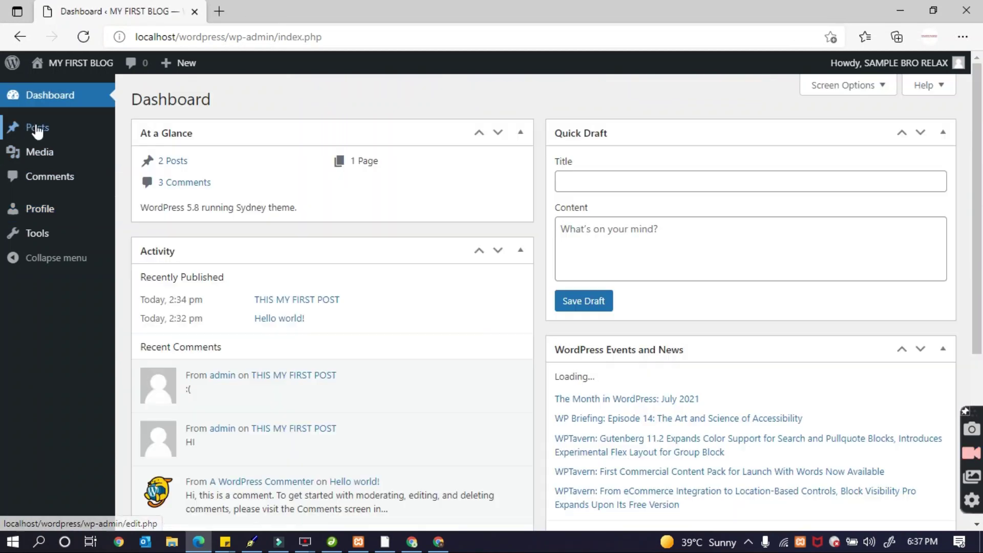
Step: Start a new post from the Posts list and dismiss the editor's welcome guide
{"action": "left_click", "coordinate": [40, 129]}
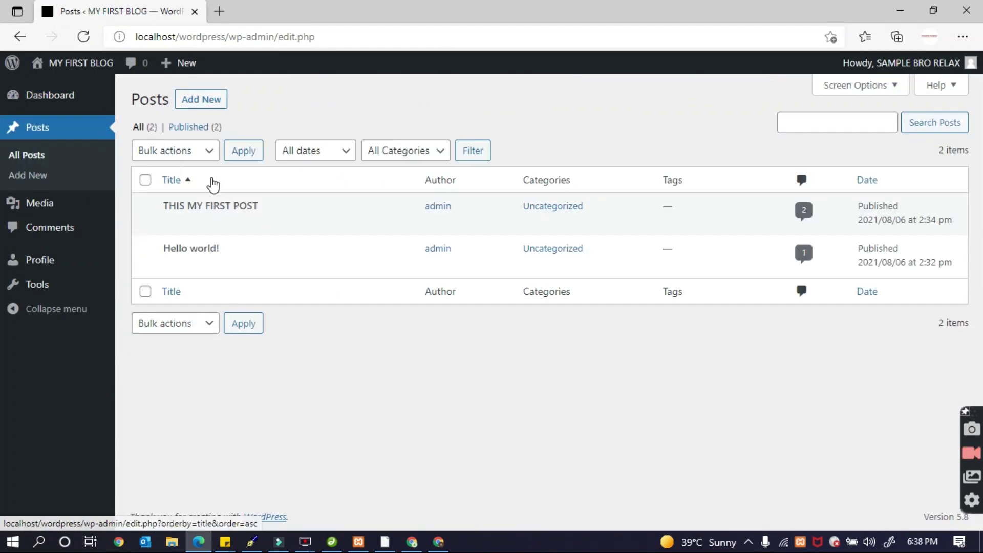
{"action": "left_click", "coordinate": [206, 102]}
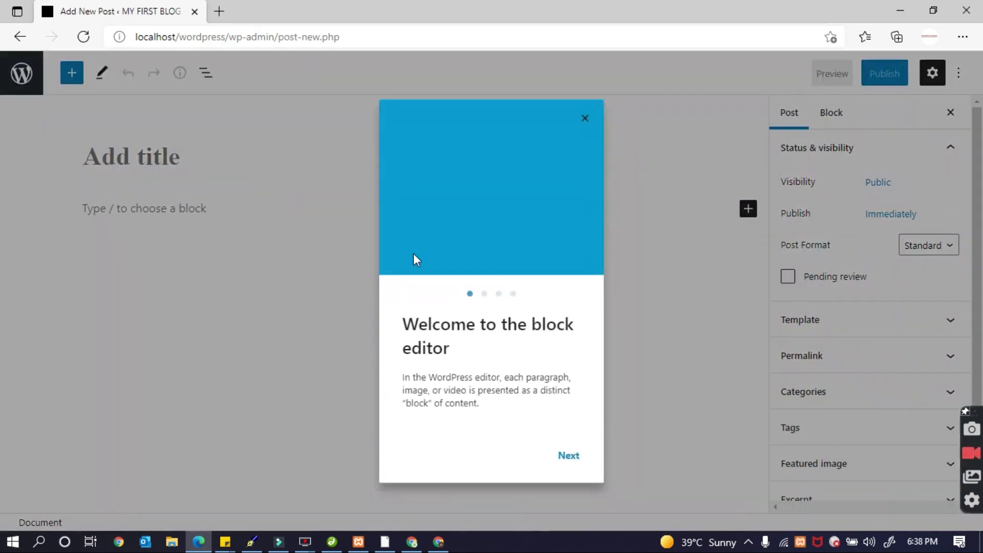
{"action": "left_click", "coordinate": [568, 454]}
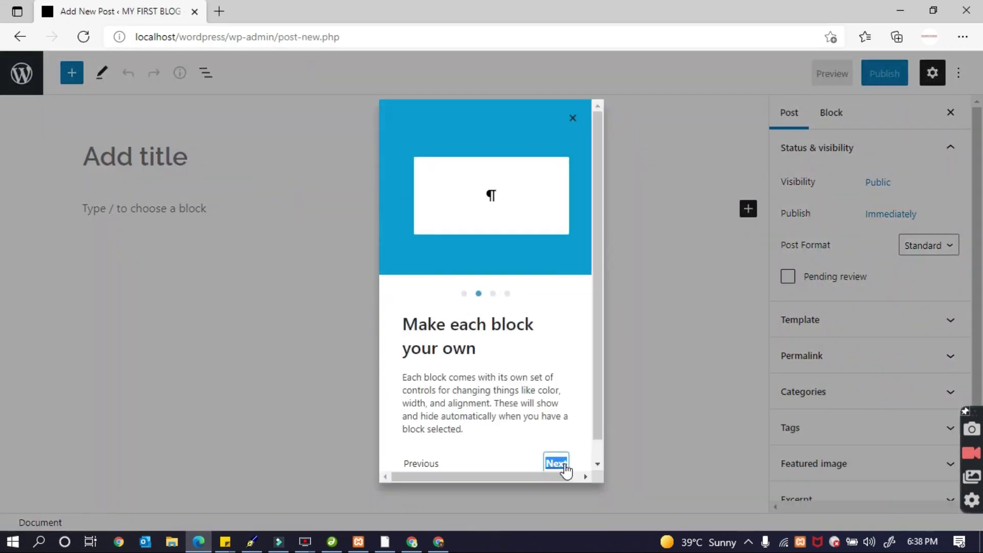
{"action": "key", "text": "Escape"}
Step: Title the post 'HI I AM AUTHOR' and add the paragraph 'THI SAMPLE AUTHOR POST'
{"action": "left_click", "coordinate": [130, 205]}
{"action": "left_click", "coordinate": [141, 157]}
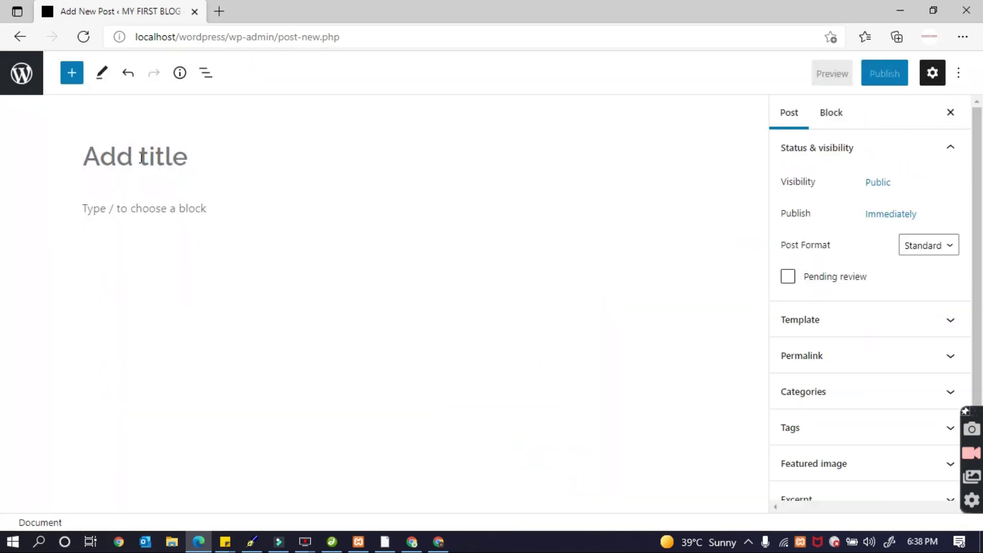
{"action": "type", "text": "HI I "}
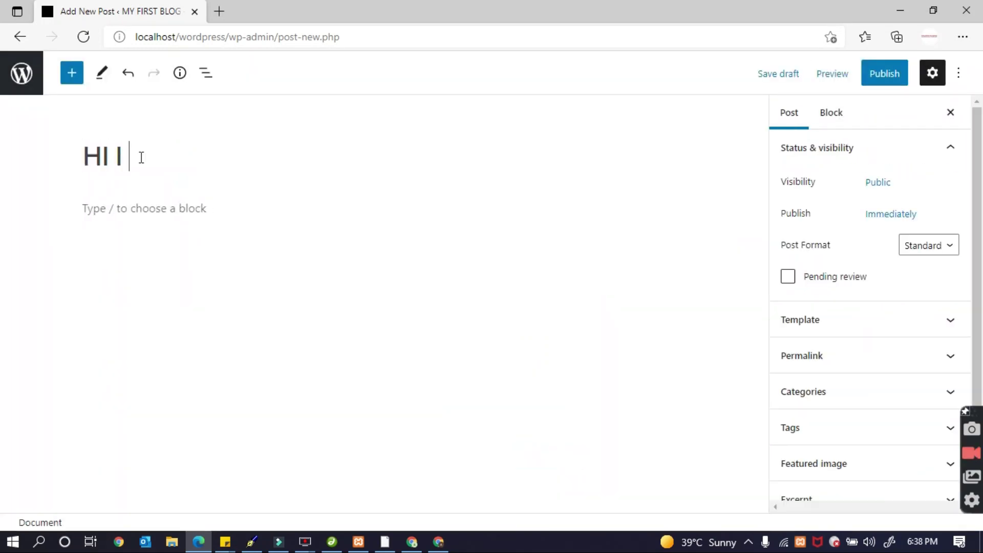
{"action": "type", "text": "AM AUTHOR"}
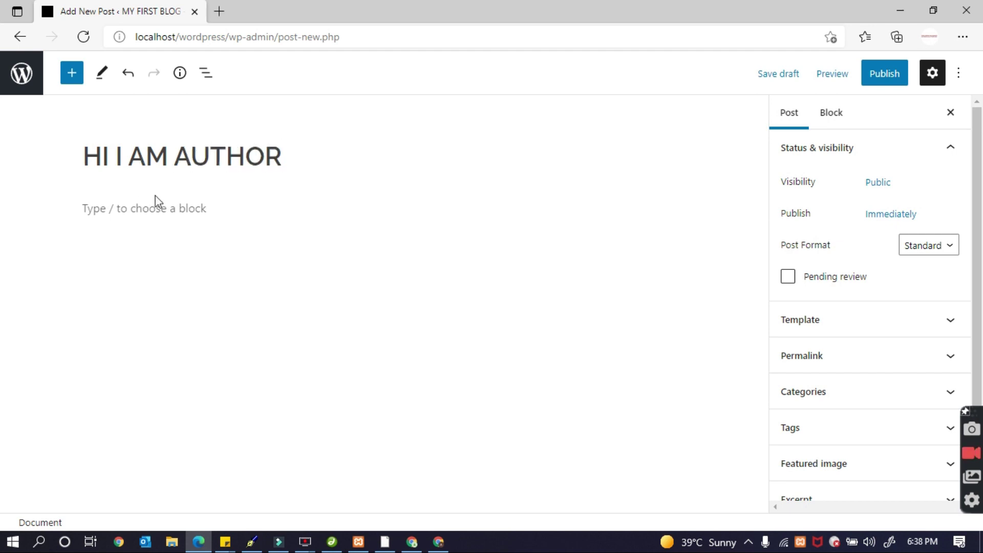
{"action": "left_click", "coordinate": [141, 222]}
{"action": "type", "text": "THI"}
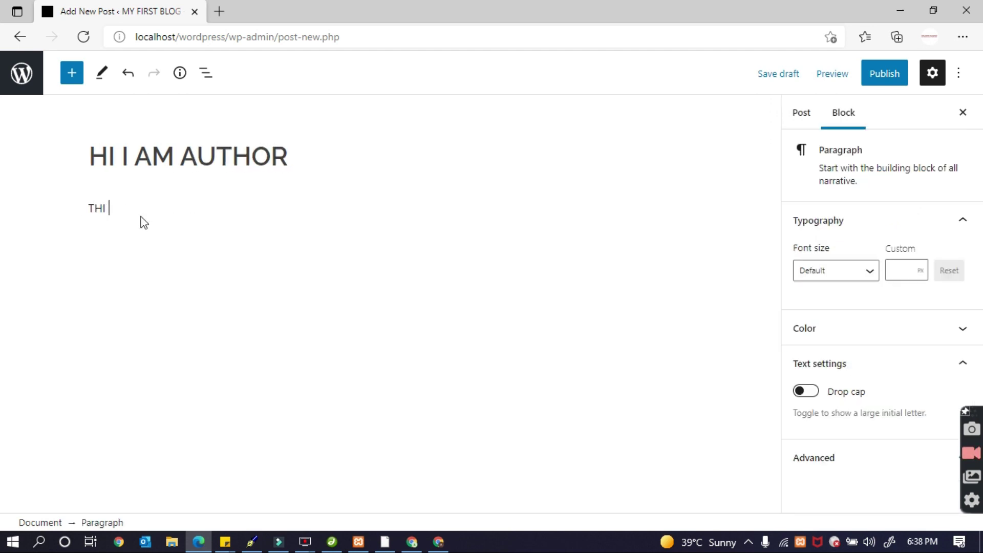
{"action": "type", "text": " SAMPLE AUTHOR PO"}
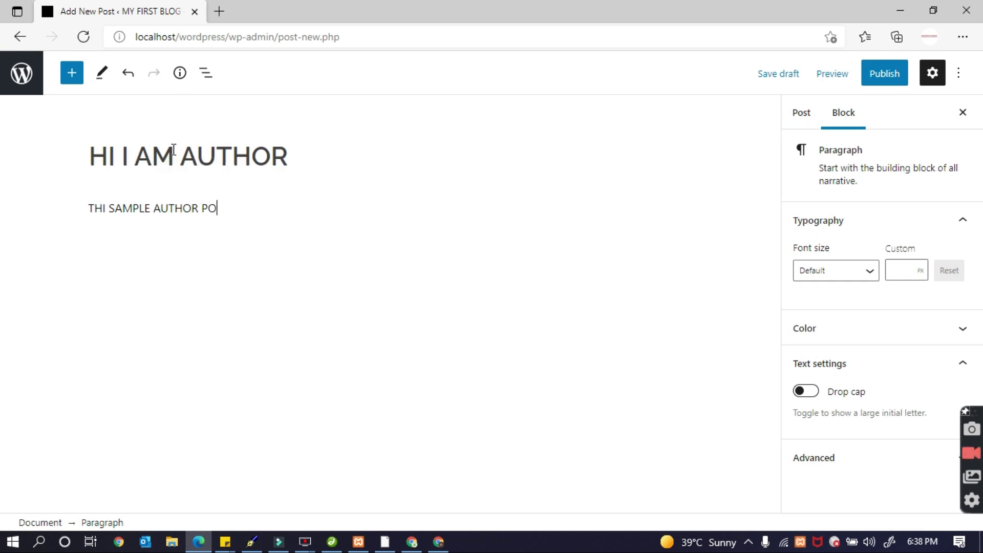
{"action": "key", "text": "Return"}
{"action": "key", "text": "Return"}
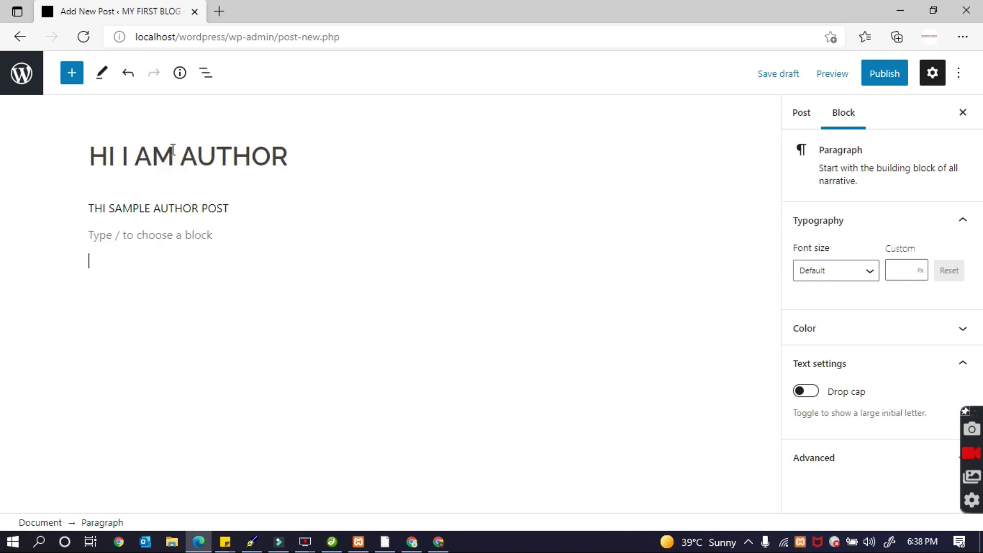
Step: Insert an Image block and upload the ss.jpg scan-QR-code image into it
{"action": "left_click", "coordinate": [677, 262]}
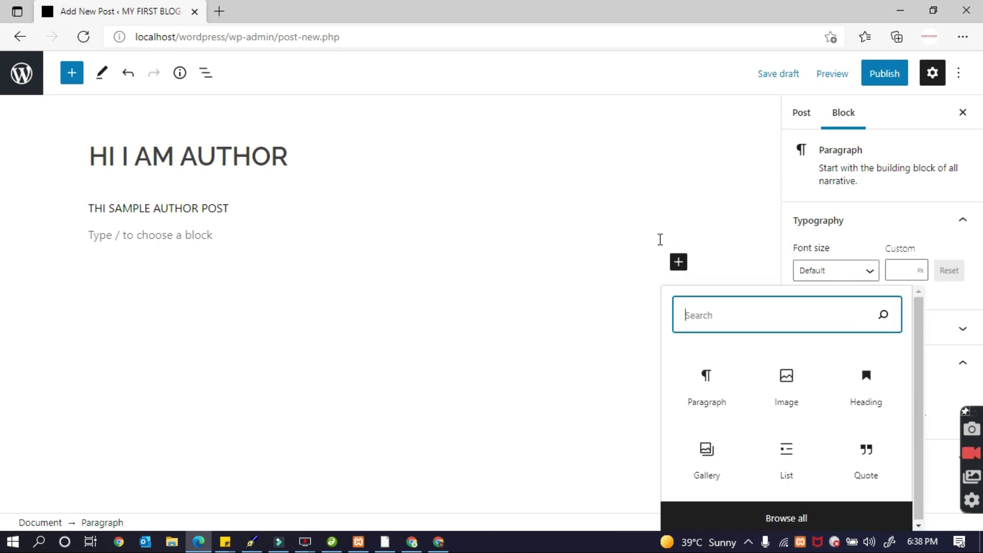
{"action": "left_click", "coordinate": [793, 393]}
{"action": "left_click", "coordinate": [793, 393]}
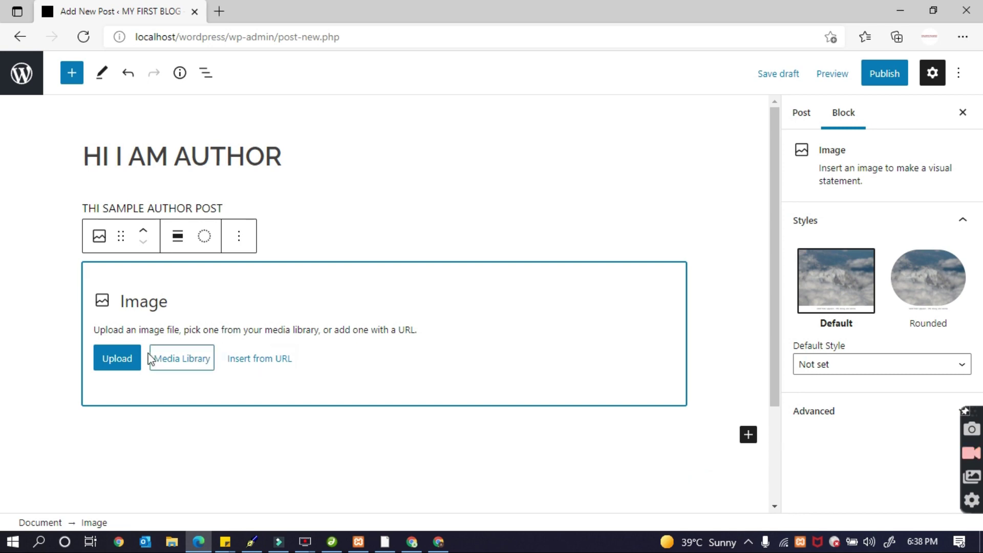
{"action": "left_click", "coordinate": [124, 357]}
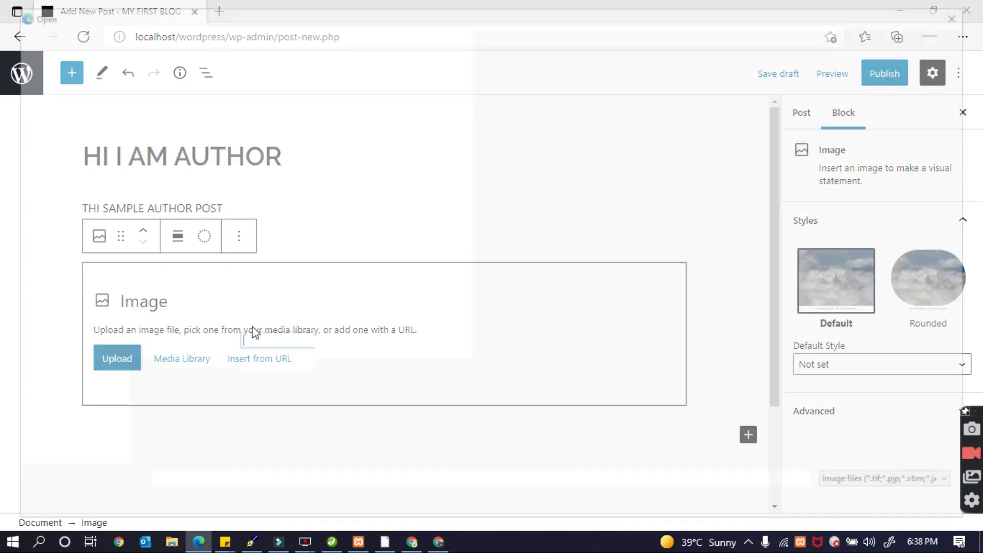
{"action": "left_click", "coordinate": [434, 271]}
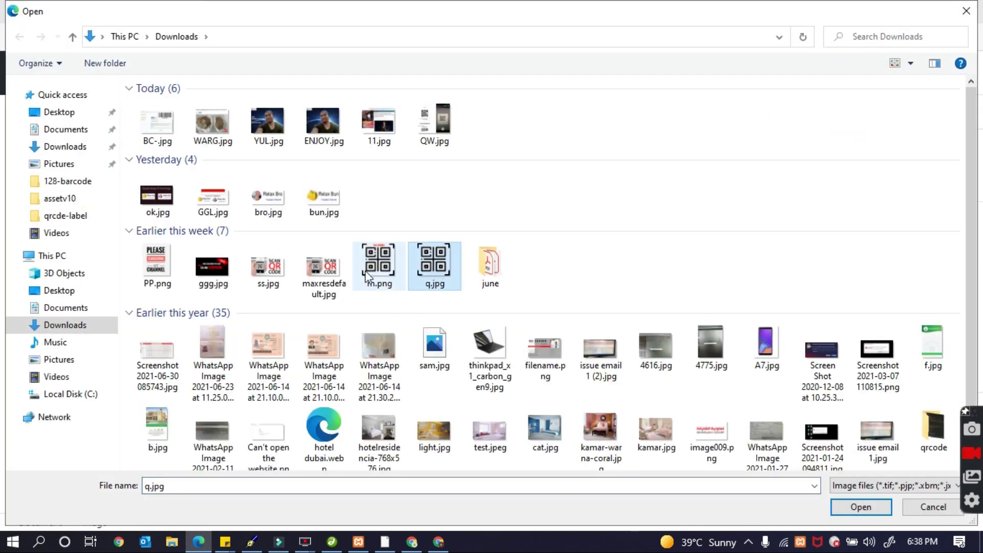
{"action": "left_click", "coordinate": [162, 271]}
{"action": "left_click", "coordinate": [236, 272]}
{"action": "left_click", "coordinate": [274, 270]}
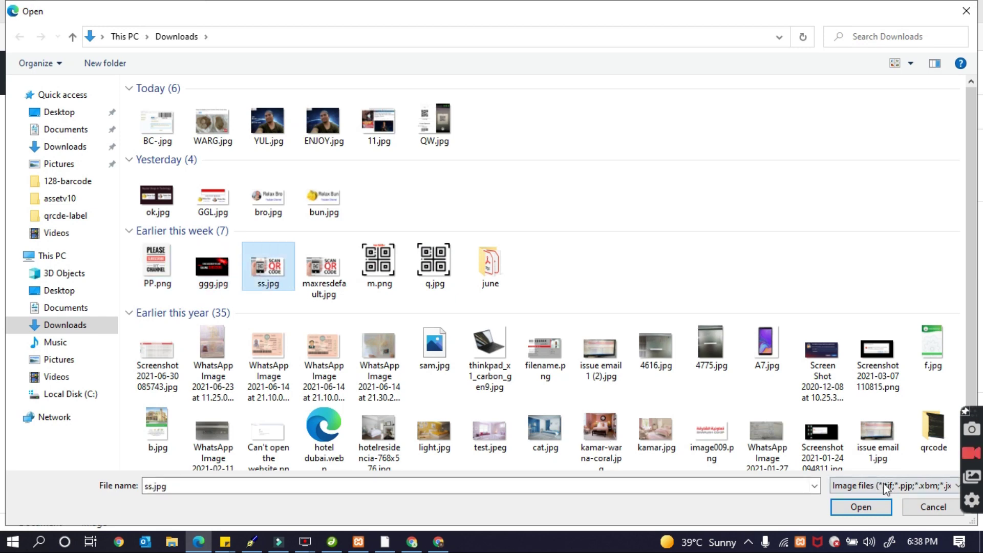
{"action": "left_click", "coordinate": [860, 506]}
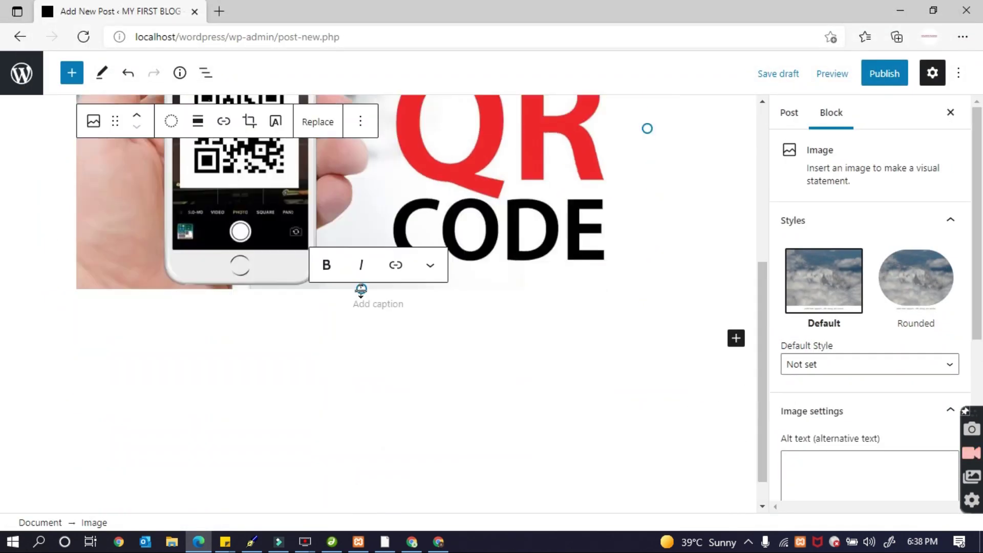
Step: Publish the 'HI I AM AUTHOR' post, confirming in the pre-publish panel
{"action": "left_click", "coordinate": [876, 79]}
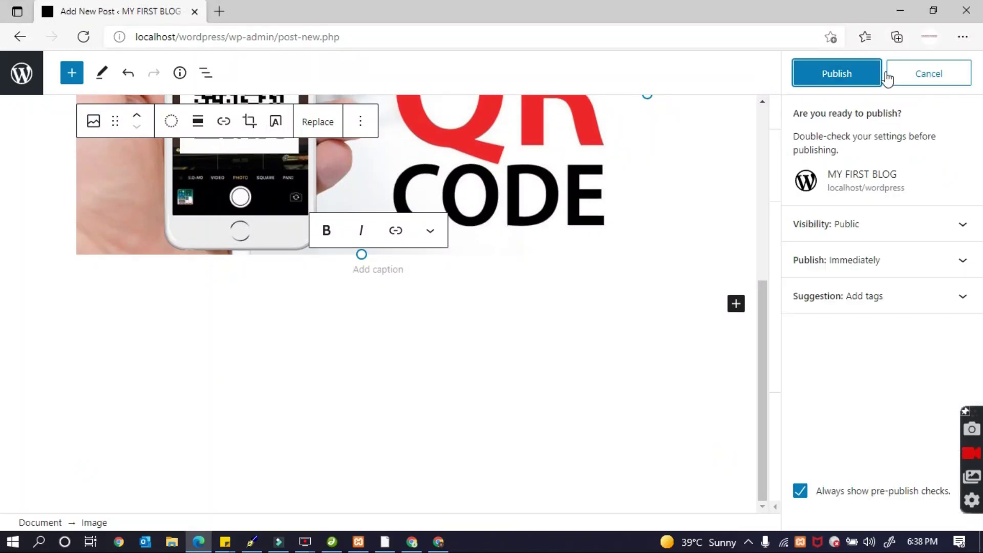
{"action": "left_click", "coordinate": [850, 76]}
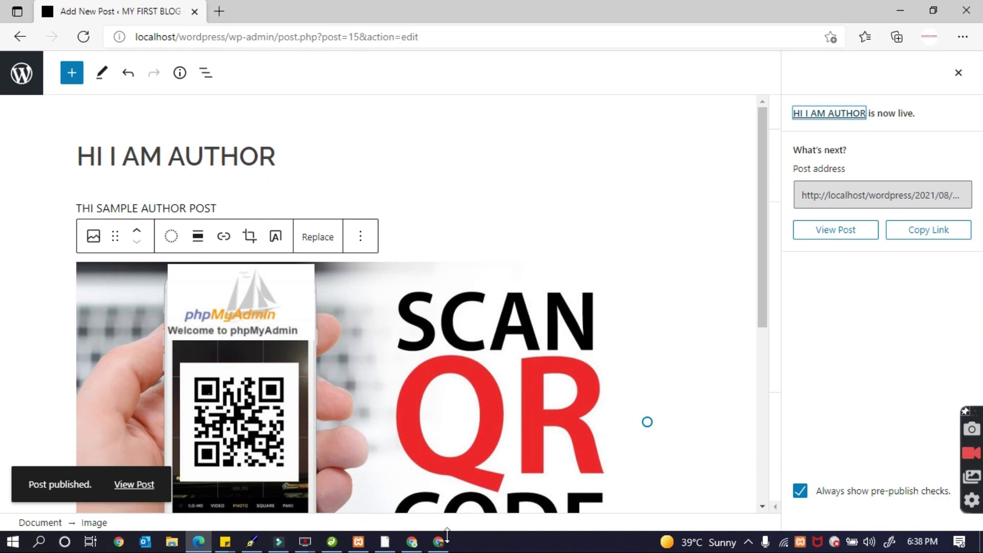
{"action": "mouse_move", "coordinate": [440, 544]}
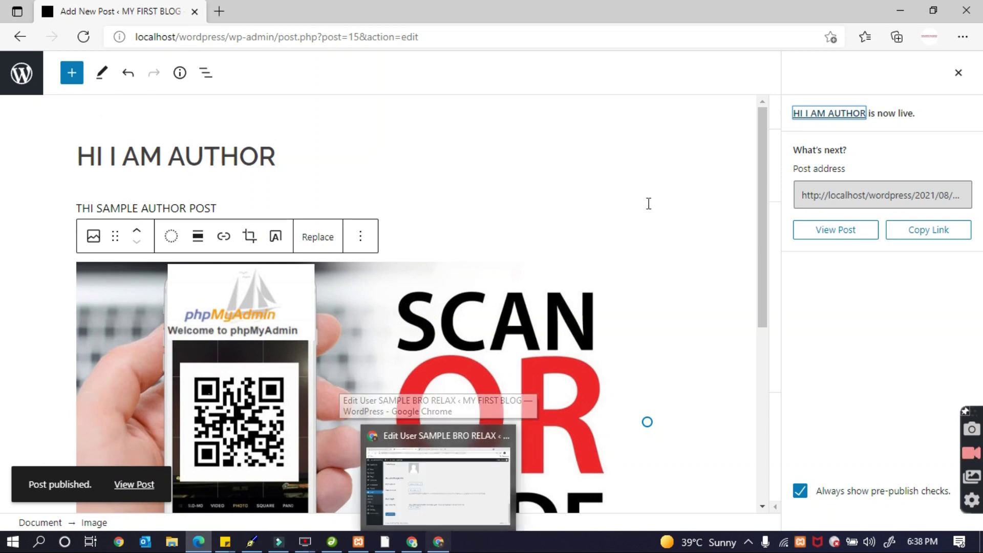
Step: Open the admin All Posts list and open the blog front page in a new tab
{"action": "left_click", "coordinate": [438, 542]}
{"action": "scroll", "coordinate": [51, 231], "scroll_direction": "up", "scroll_amount": 7}
{"action": "left_click", "coordinate": [53, 155]}
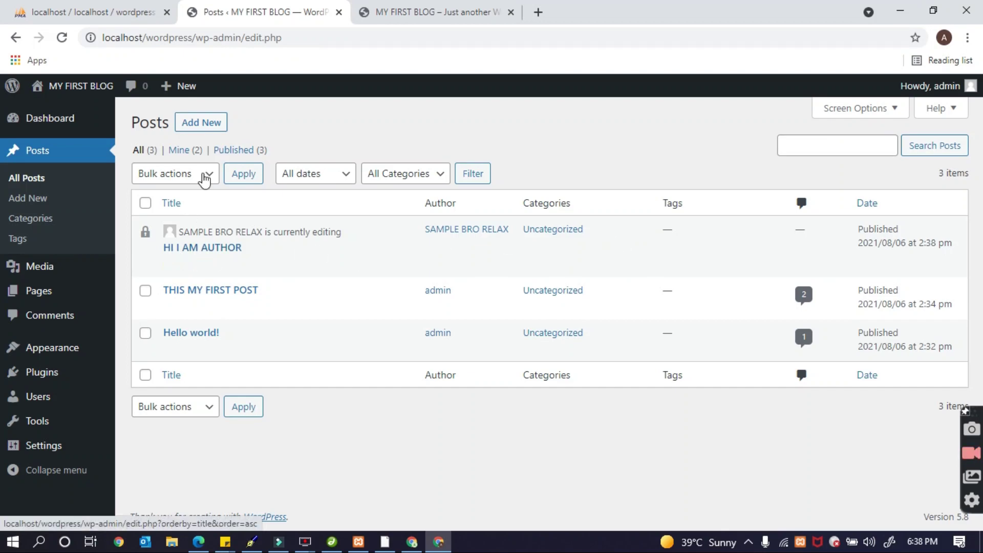
{"action": "mouse_move", "coordinate": [62, 92]}
{"action": "right_click", "coordinate": [61, 114]}
{"action": "left_click", "coordinate": [80, 125]}
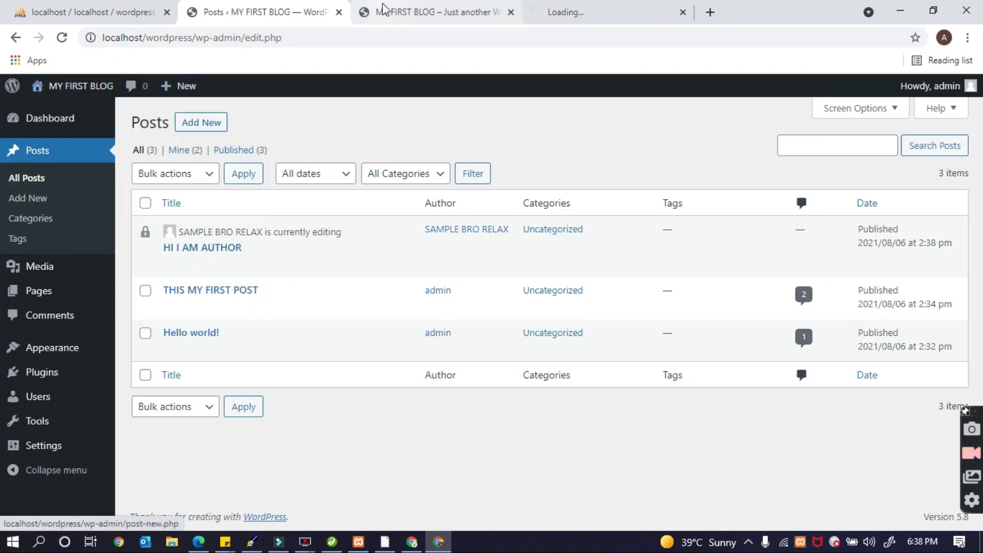
Step: Close the outdated blog tab, review the new post on the front page, then return to Posts
{"action": "left_click", "coordinate": [517, 15]}
{"action": "left_click", "coordinate": [509, 11]}
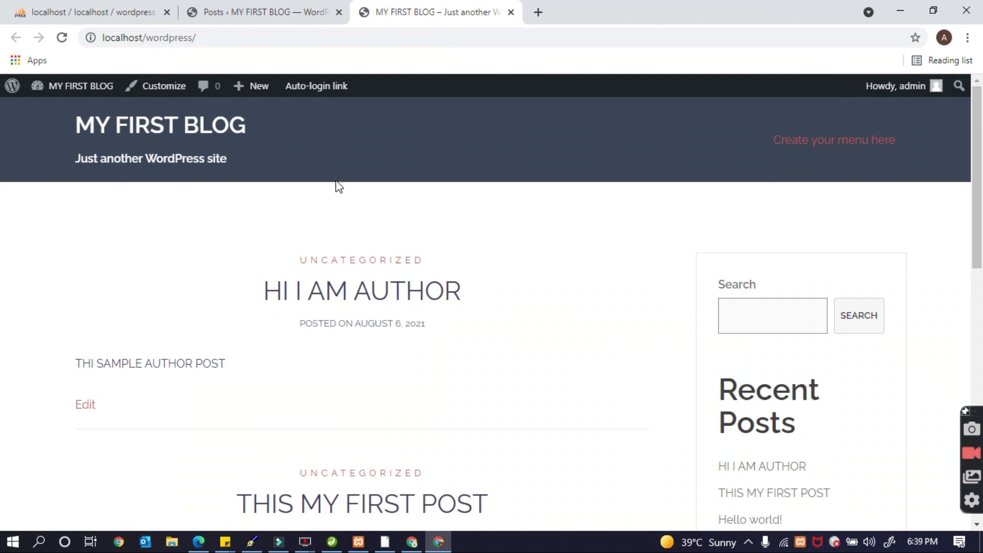
{"action": "scroll", "coordinate": [229, 232], "scroll_direction": "down", "scroll_amount": 10}
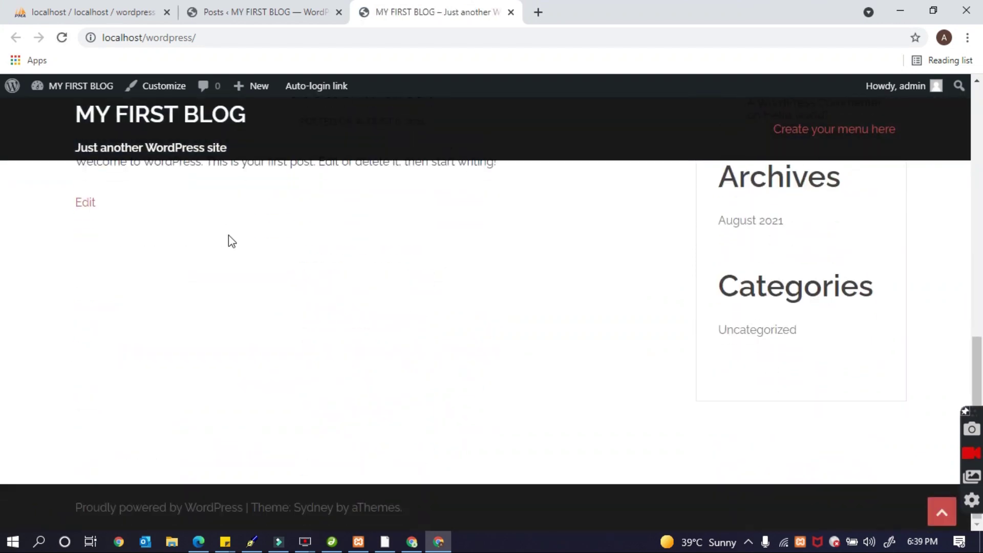
{"action": "scroll", "coordinate": [231, 239], "scroll_direction": "up", "scroll_amount": 10}
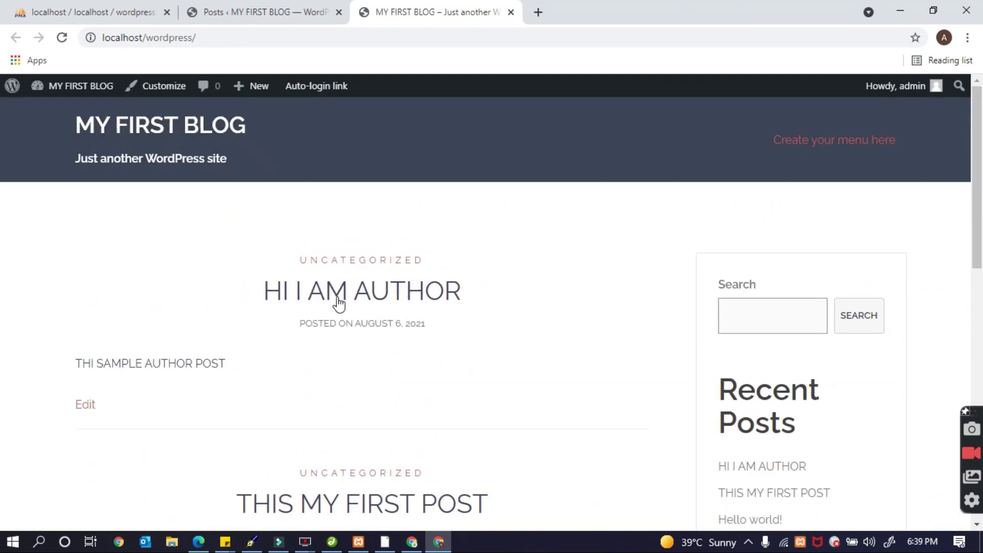
{"action": "scroll", "coordinate": [317, 297], "scroll_direction": "down", "scroll_amount": 15}
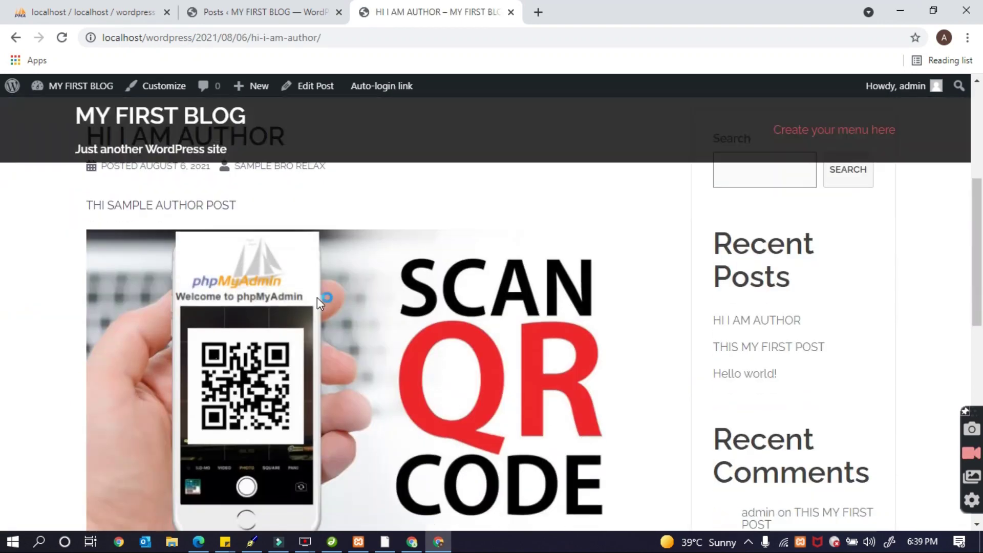
{"action": "scroll", "coordinate": [318, 298], "scroll_direction": "up", "scroll_amount": 15}
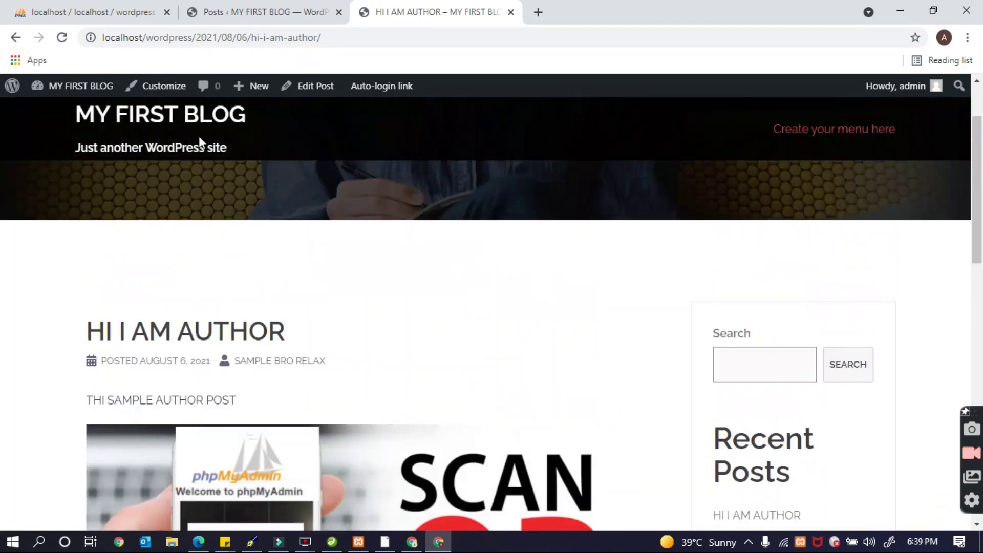
{"action": "left_click", "coordinate": [198, 128]}
{"action": "left_click", "coordinate": [239, 8]}
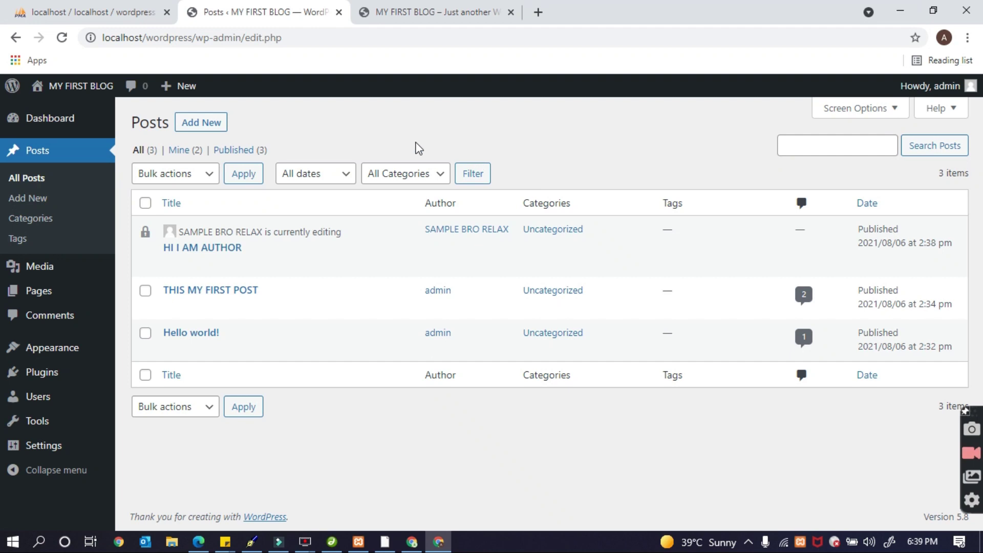
{"action": "mouse_move", "coordinate": [161, 230]}
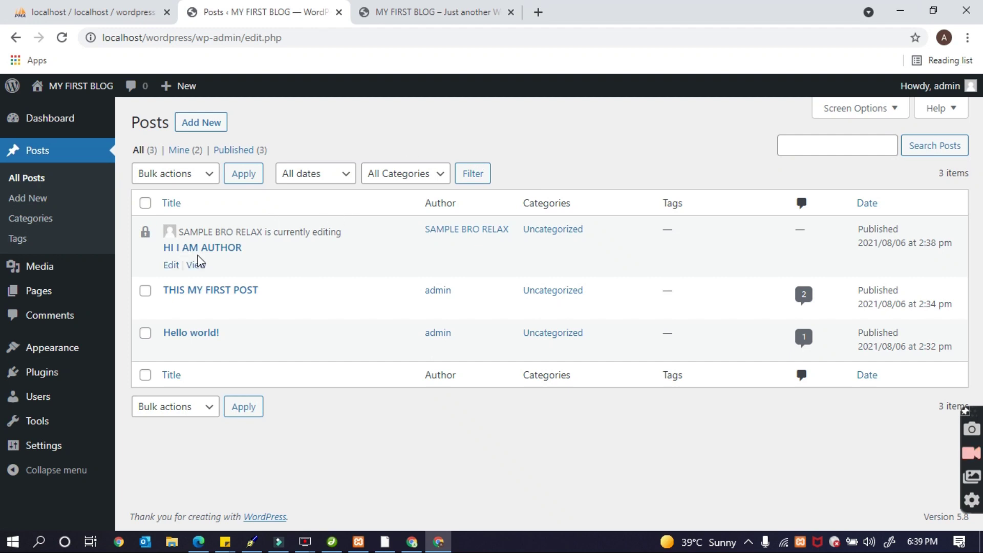